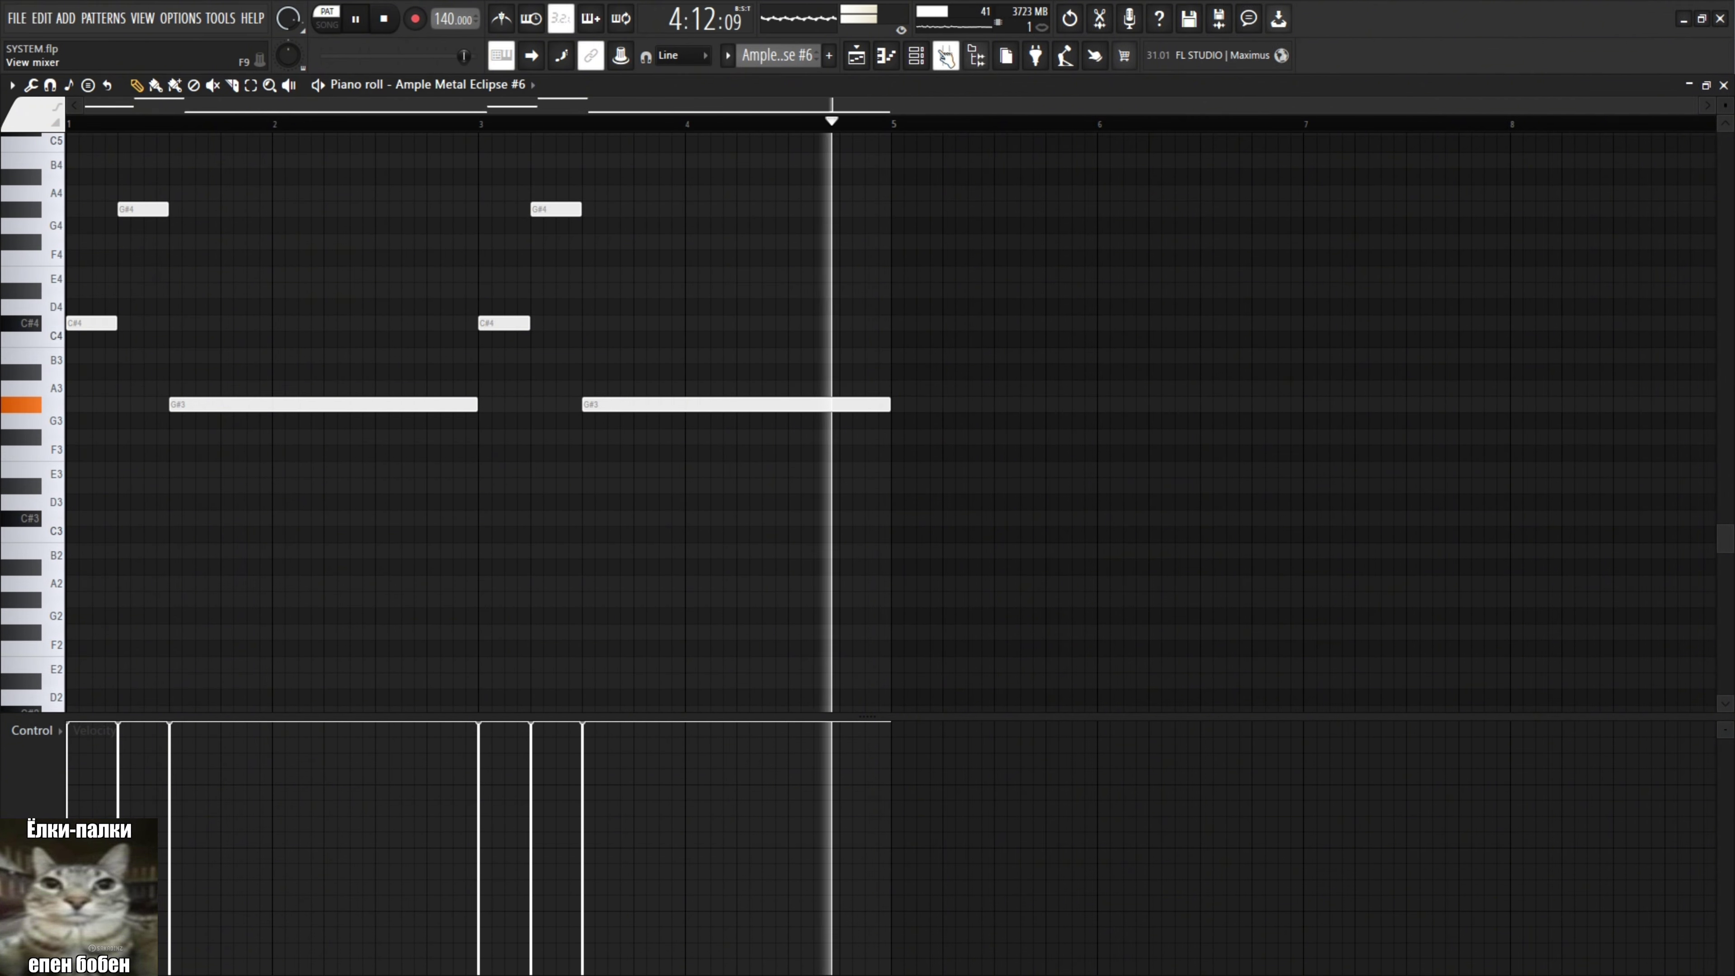
Examine the FabFilter Pro-Q 3 equalizer on mixer Insert 5 for the Ample Metal Eclipse #6 pattern, and return to the playlist.
click(945, 57)
click(265, 399)
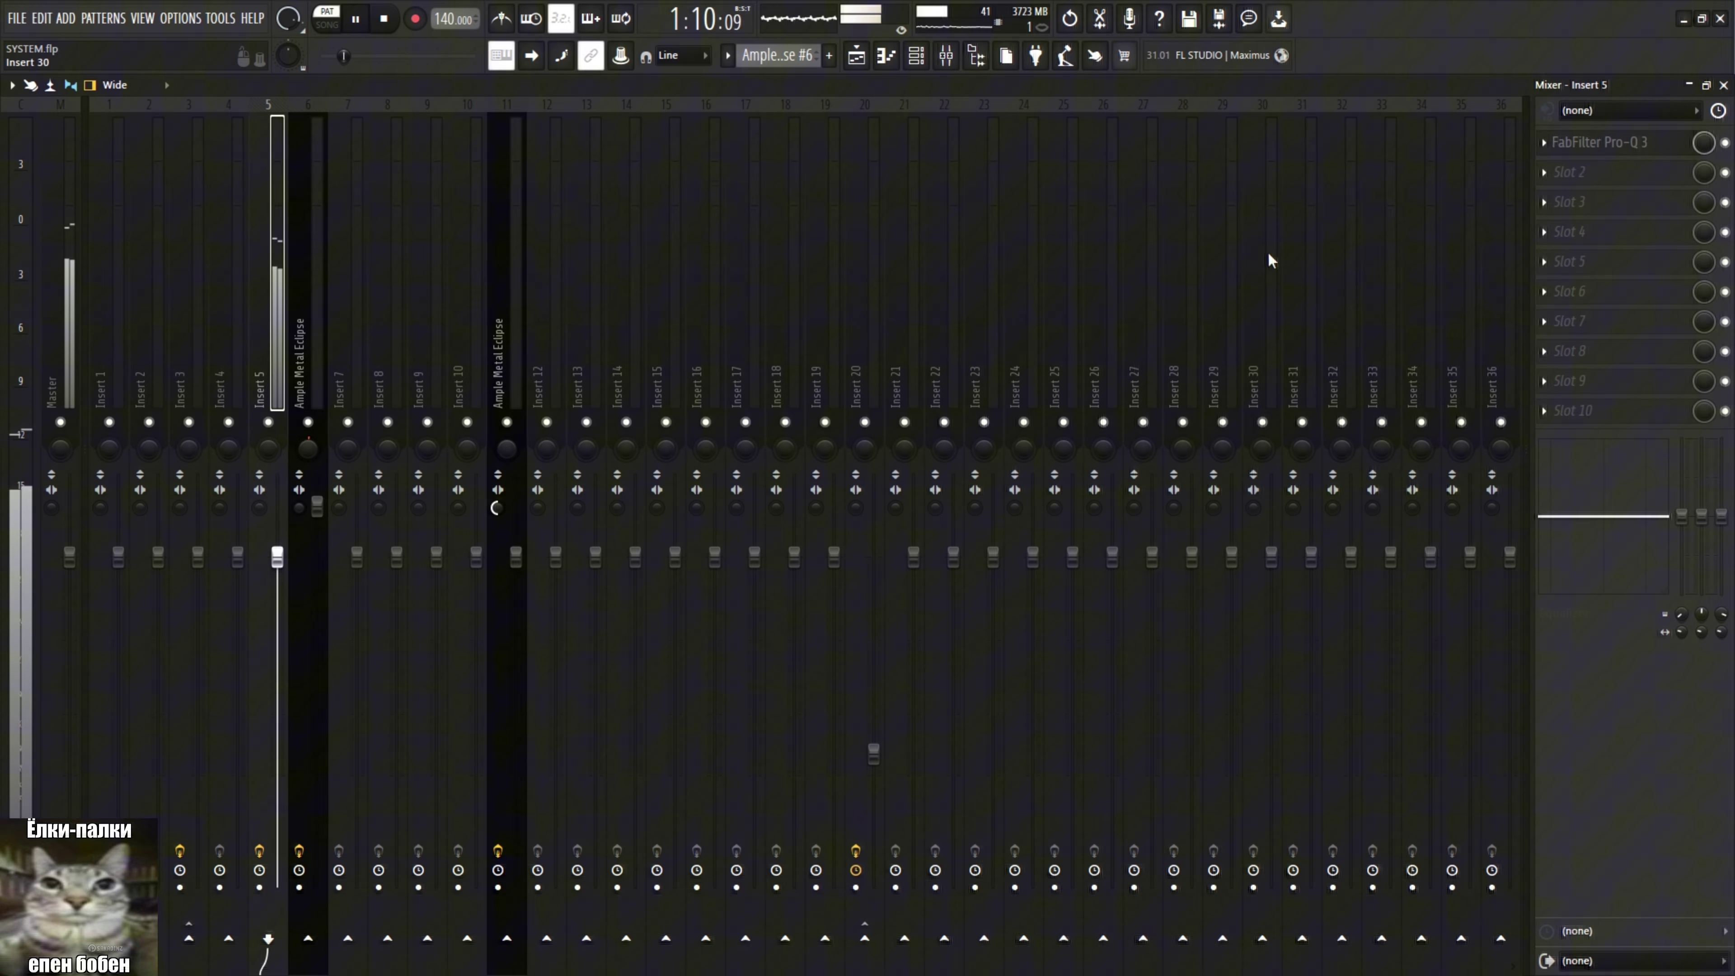
click(1586, 147)
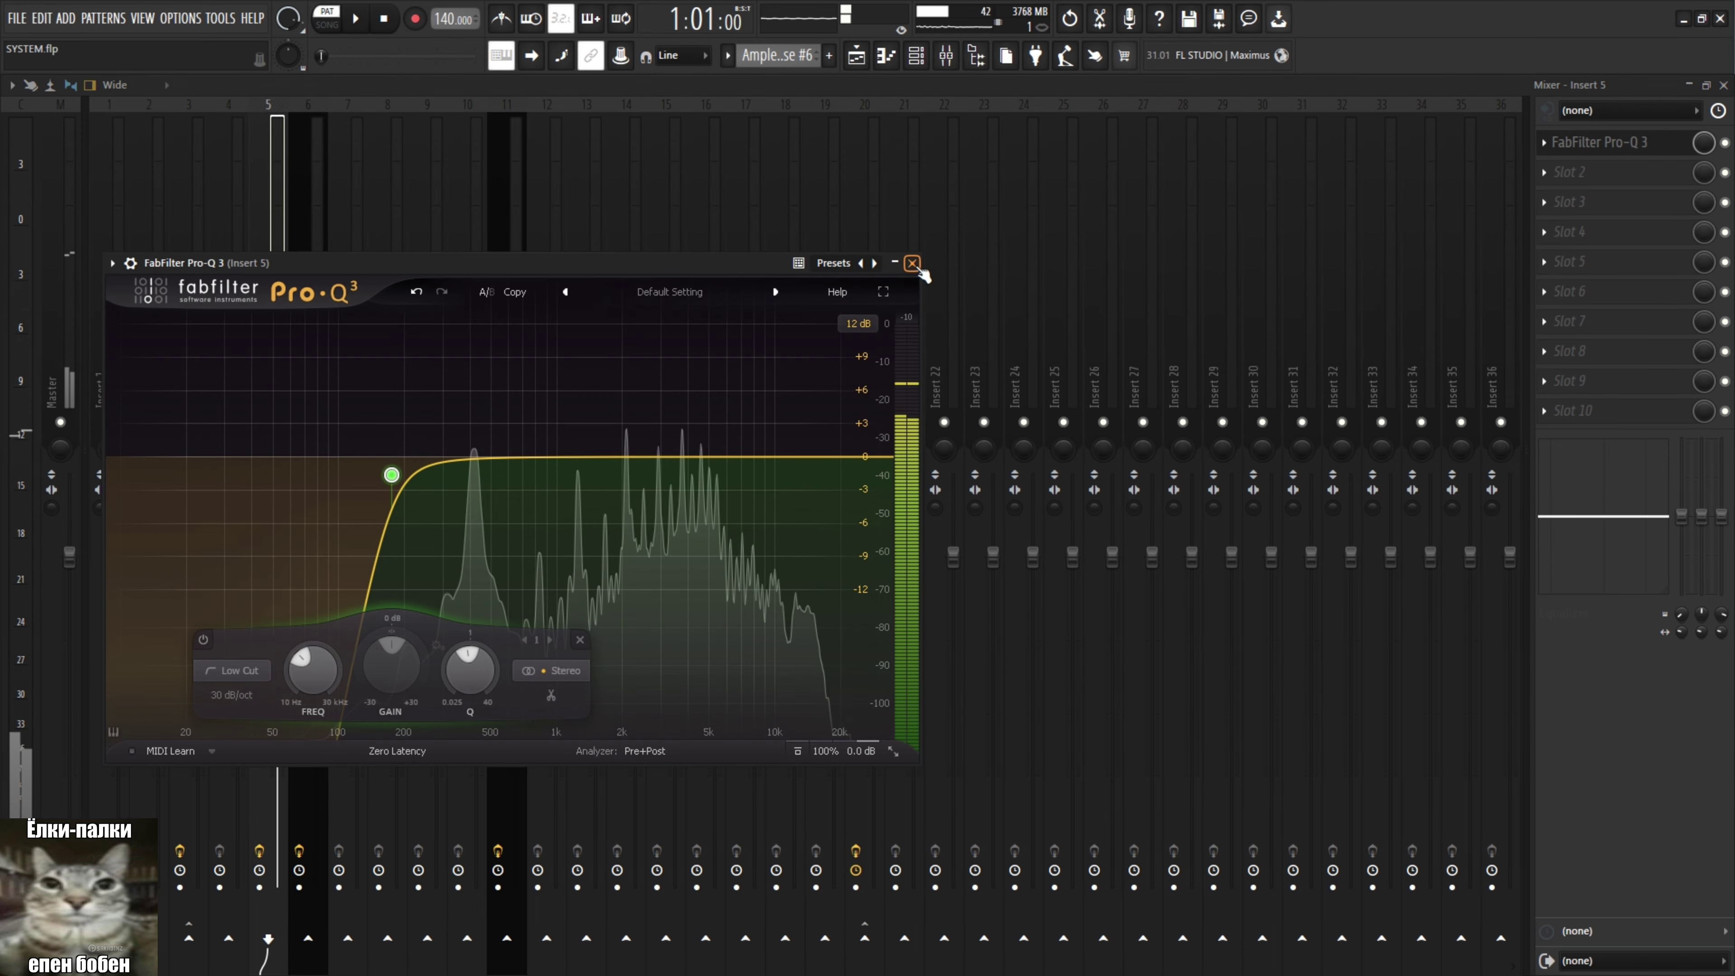
click(912, 263)
click(1723, 85)
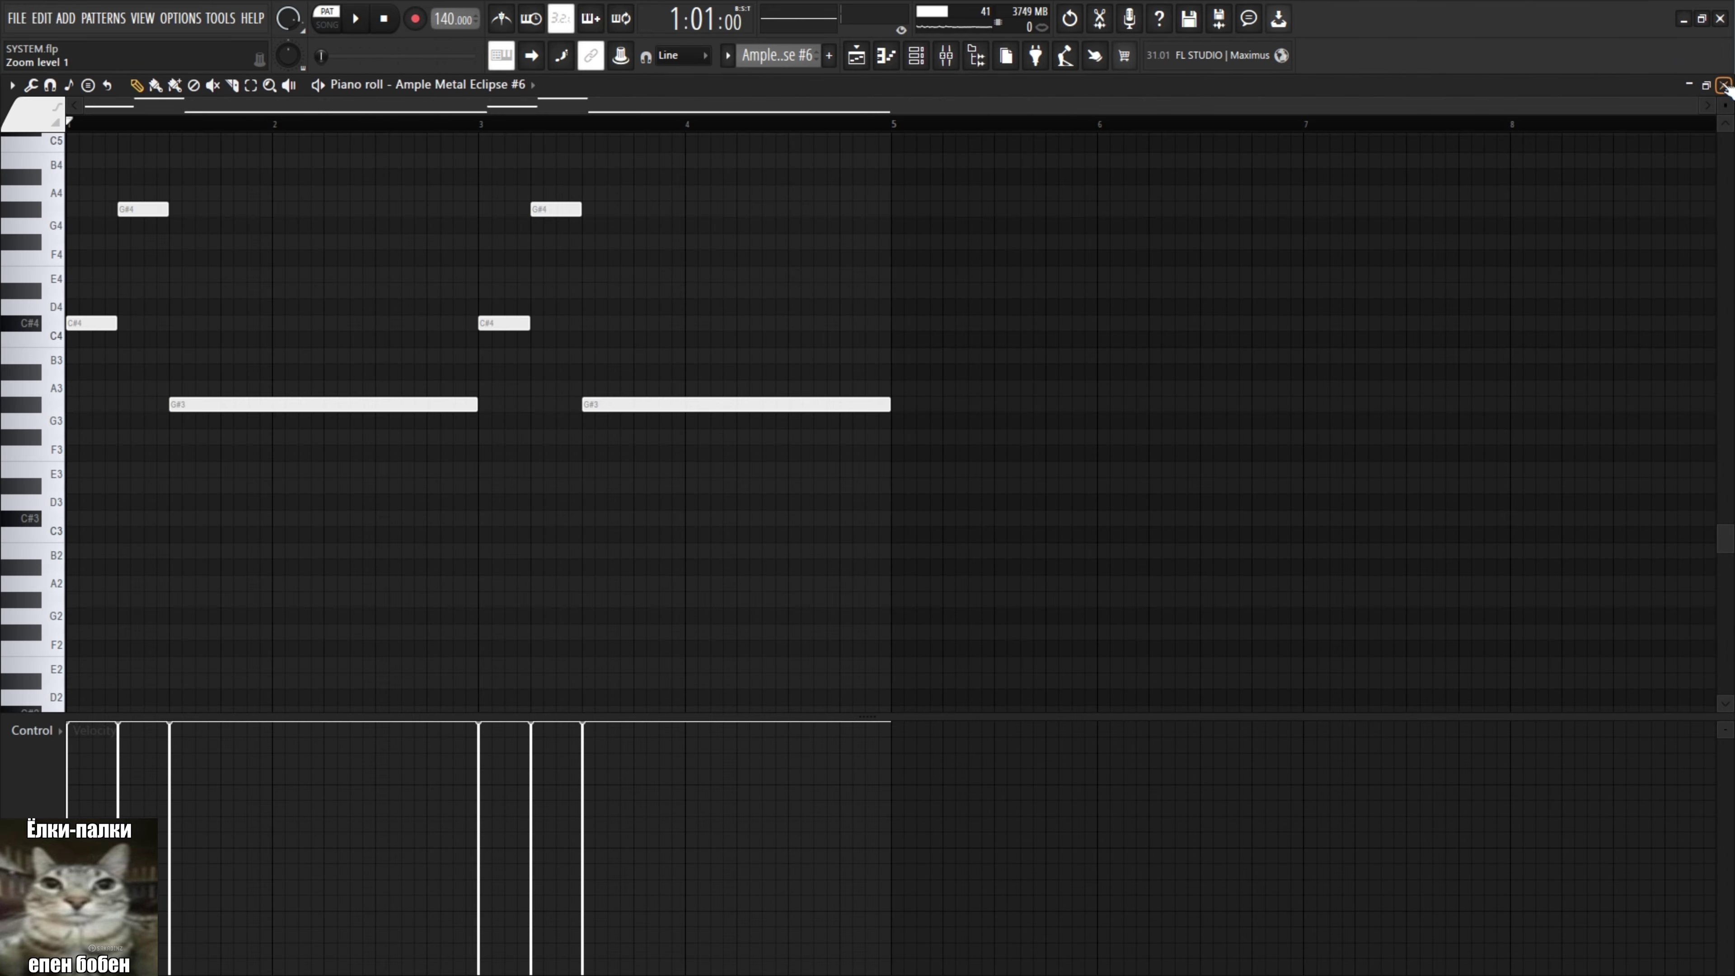
click(1723, 85)
Review the Ample Metal Eclipse #2 pattern's notes during playback and check the FabFilter Pro-Q 3 on its mixer Insert 5.
click(65, 205)
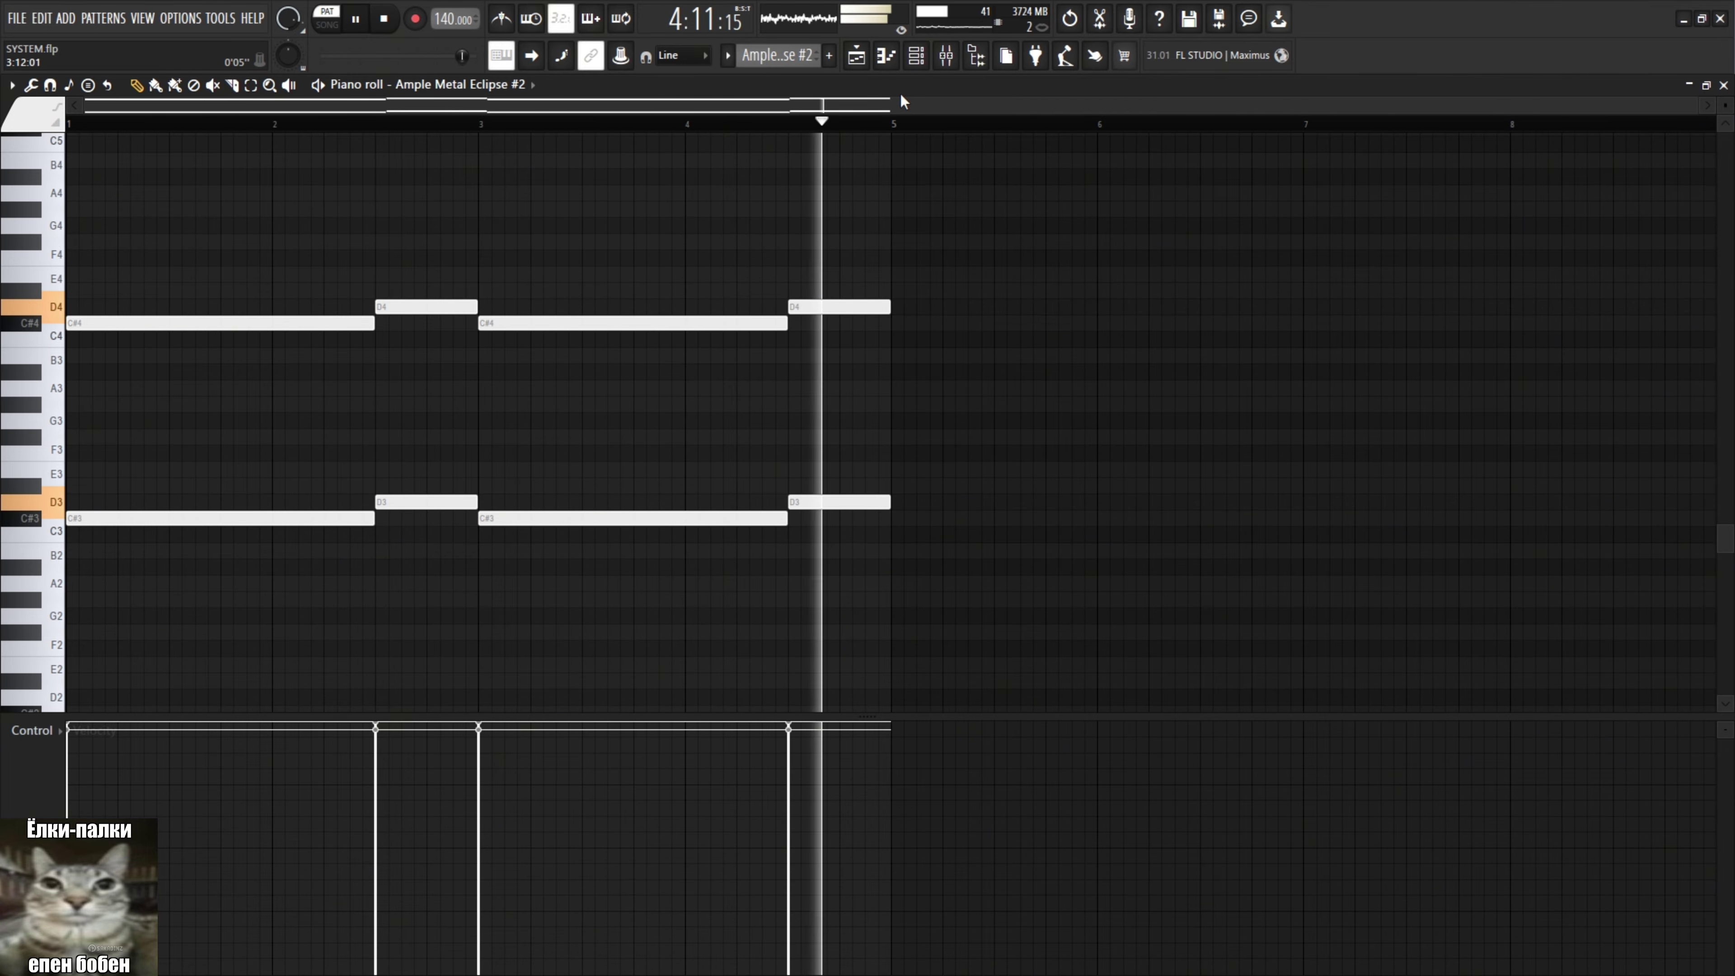
key(F9)
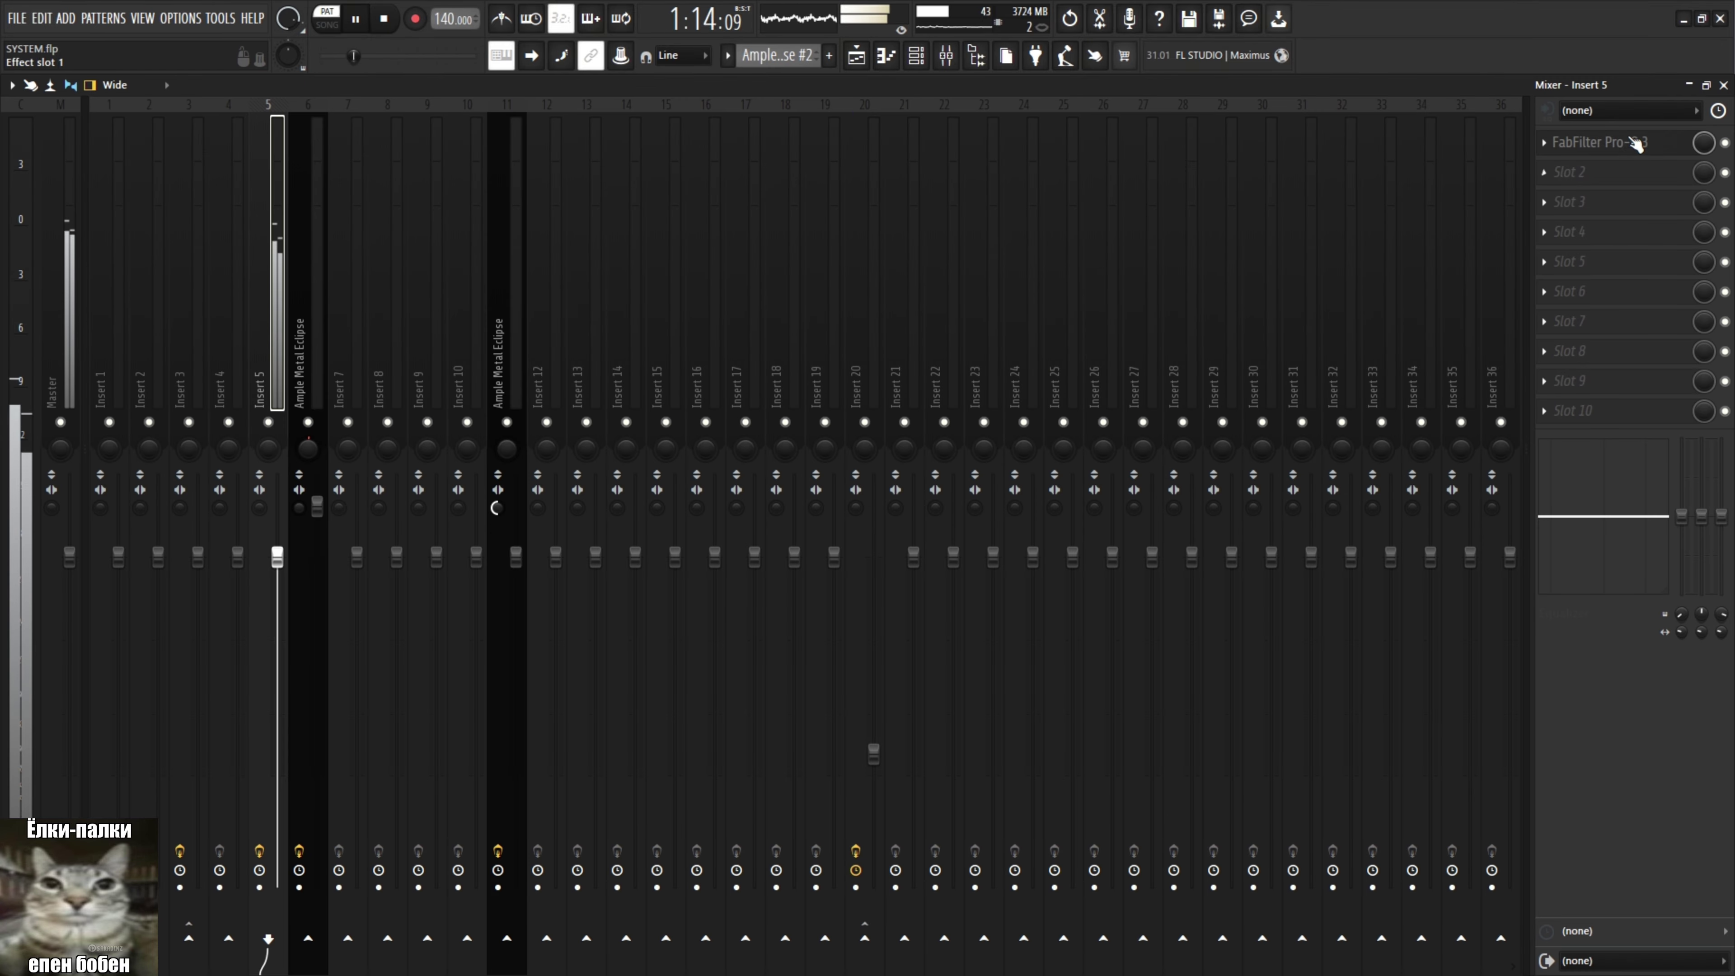
click(1602, 143)
click(896, 264)
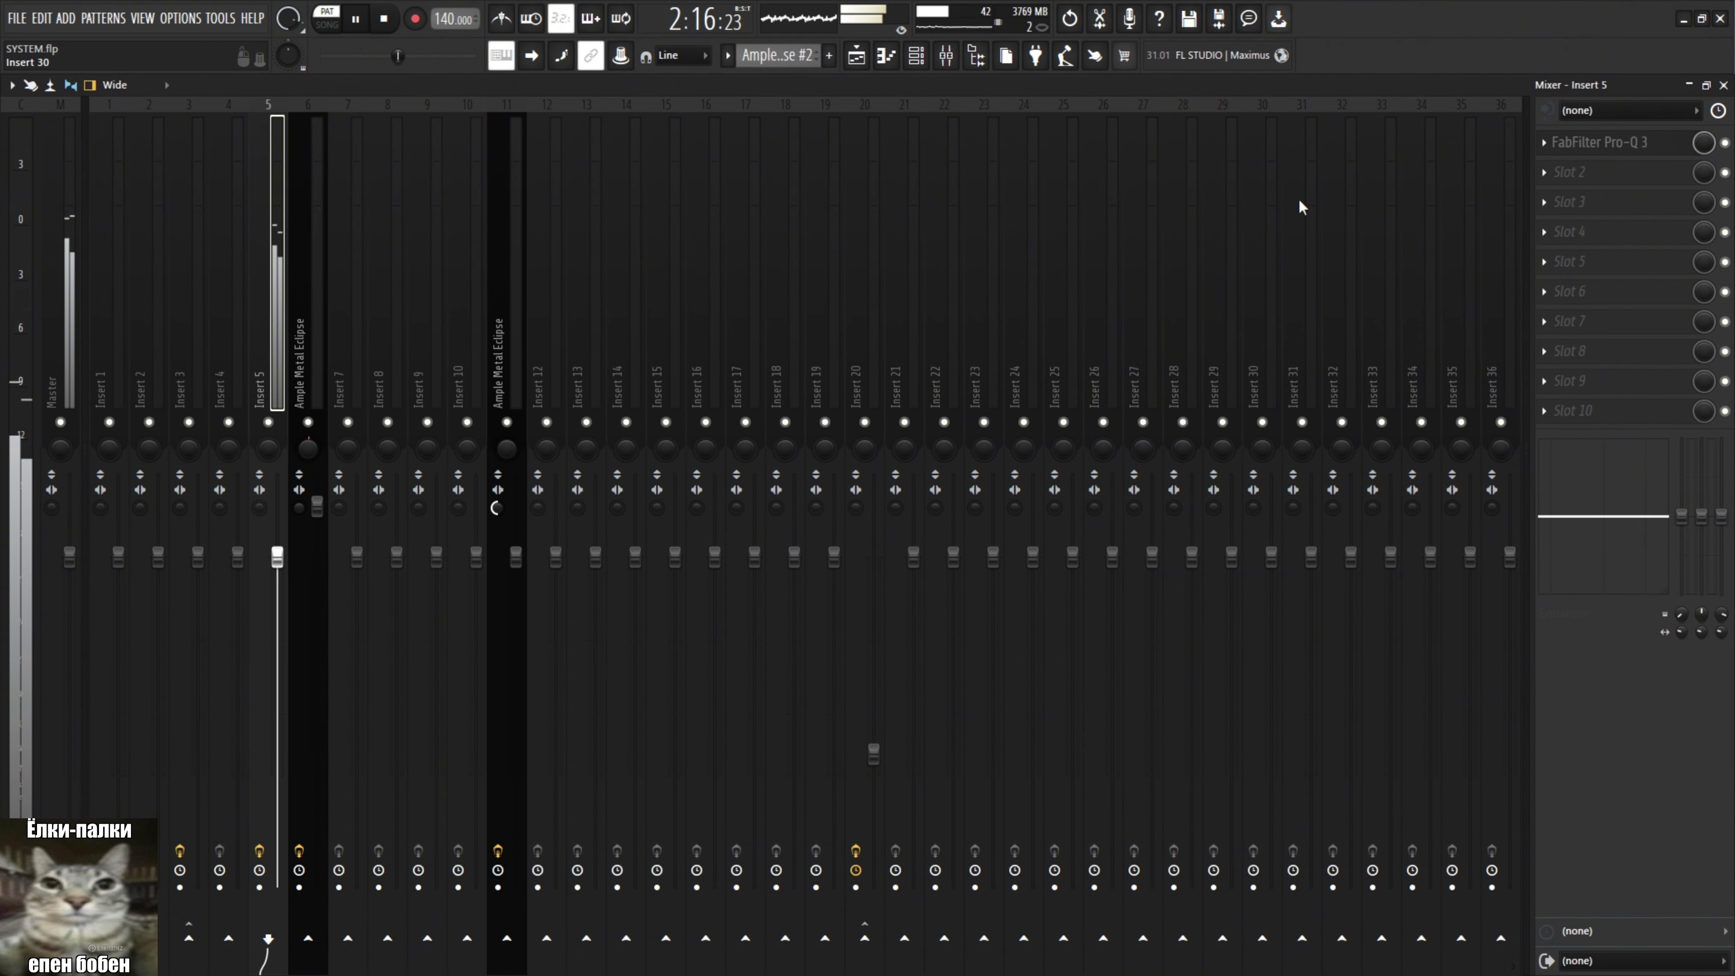
click(1723, 85)
key(space)
key(F5)
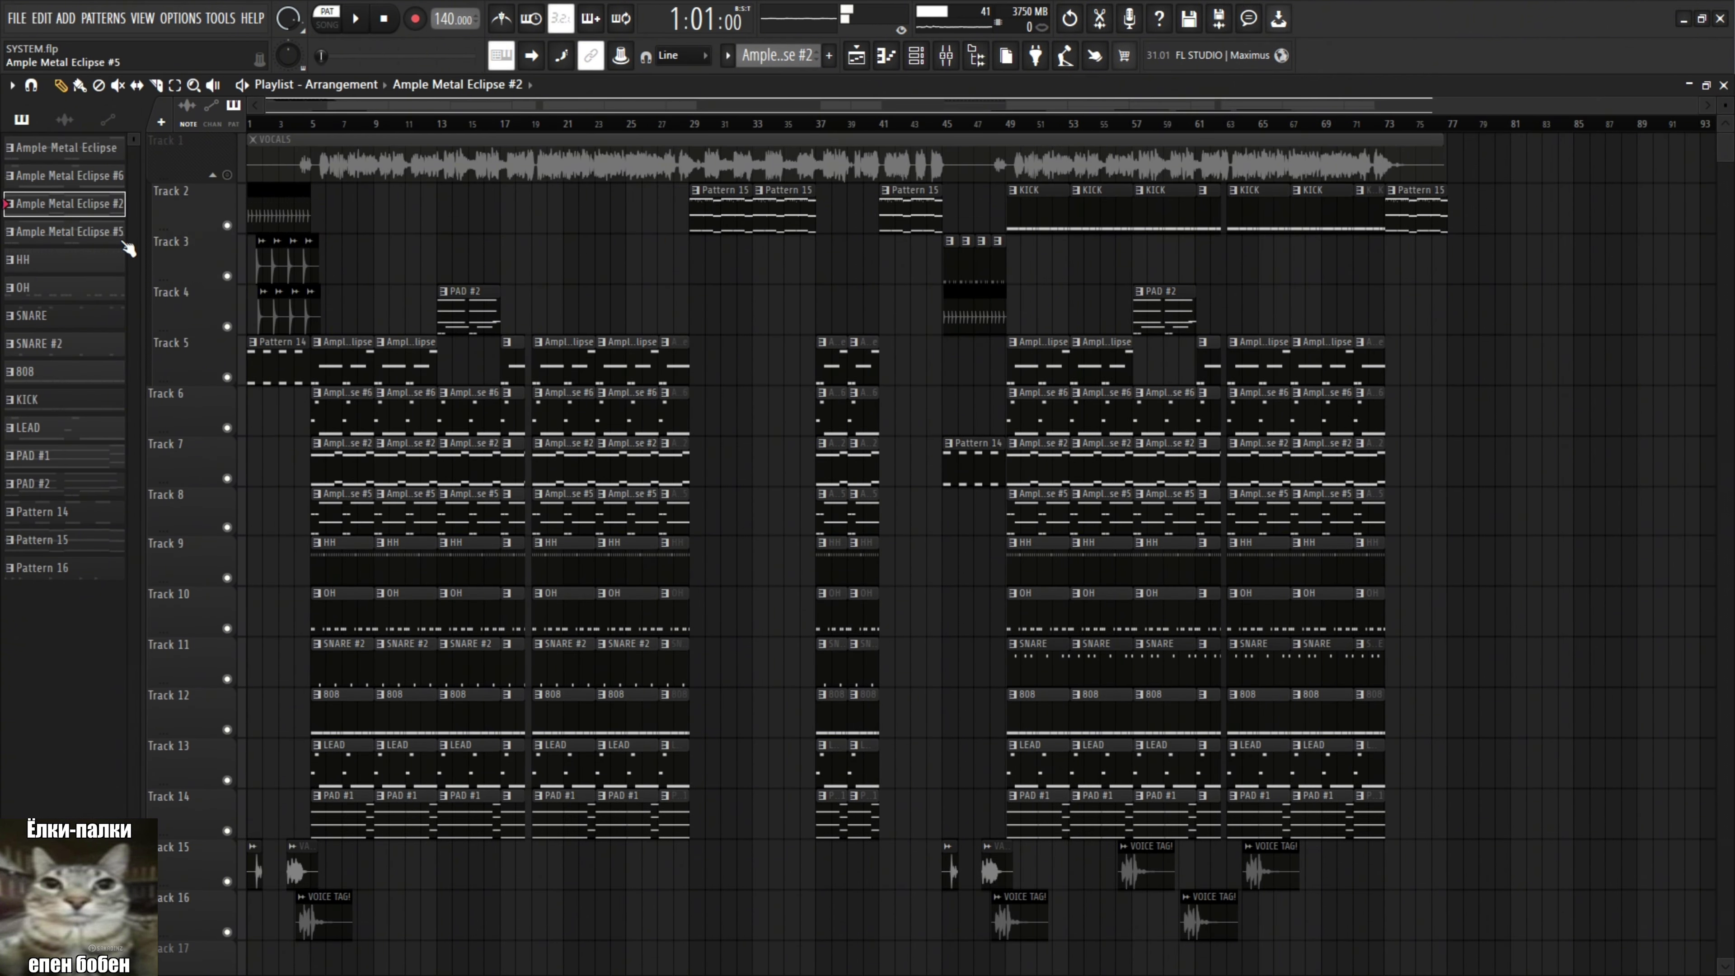
Review the Ample Metal Eclipse #5 pattern's notes, stop its playback, glance at the mixer and return to the playlist.
click(82, 232)
key(F7)
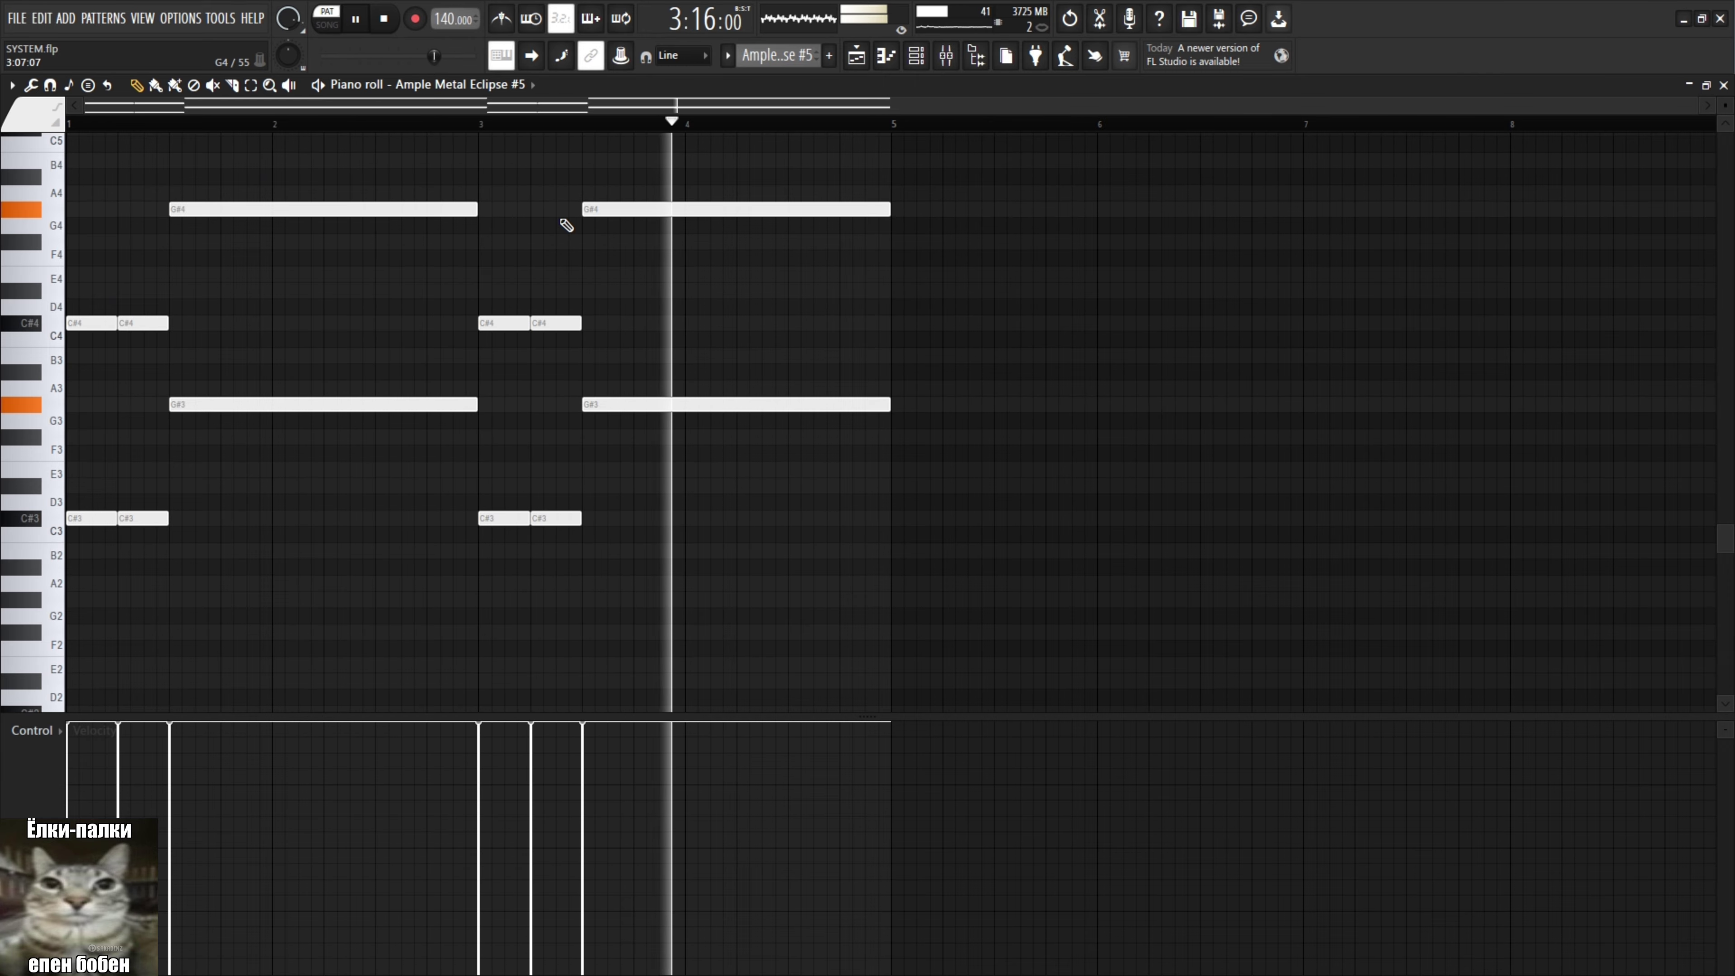
key(space)
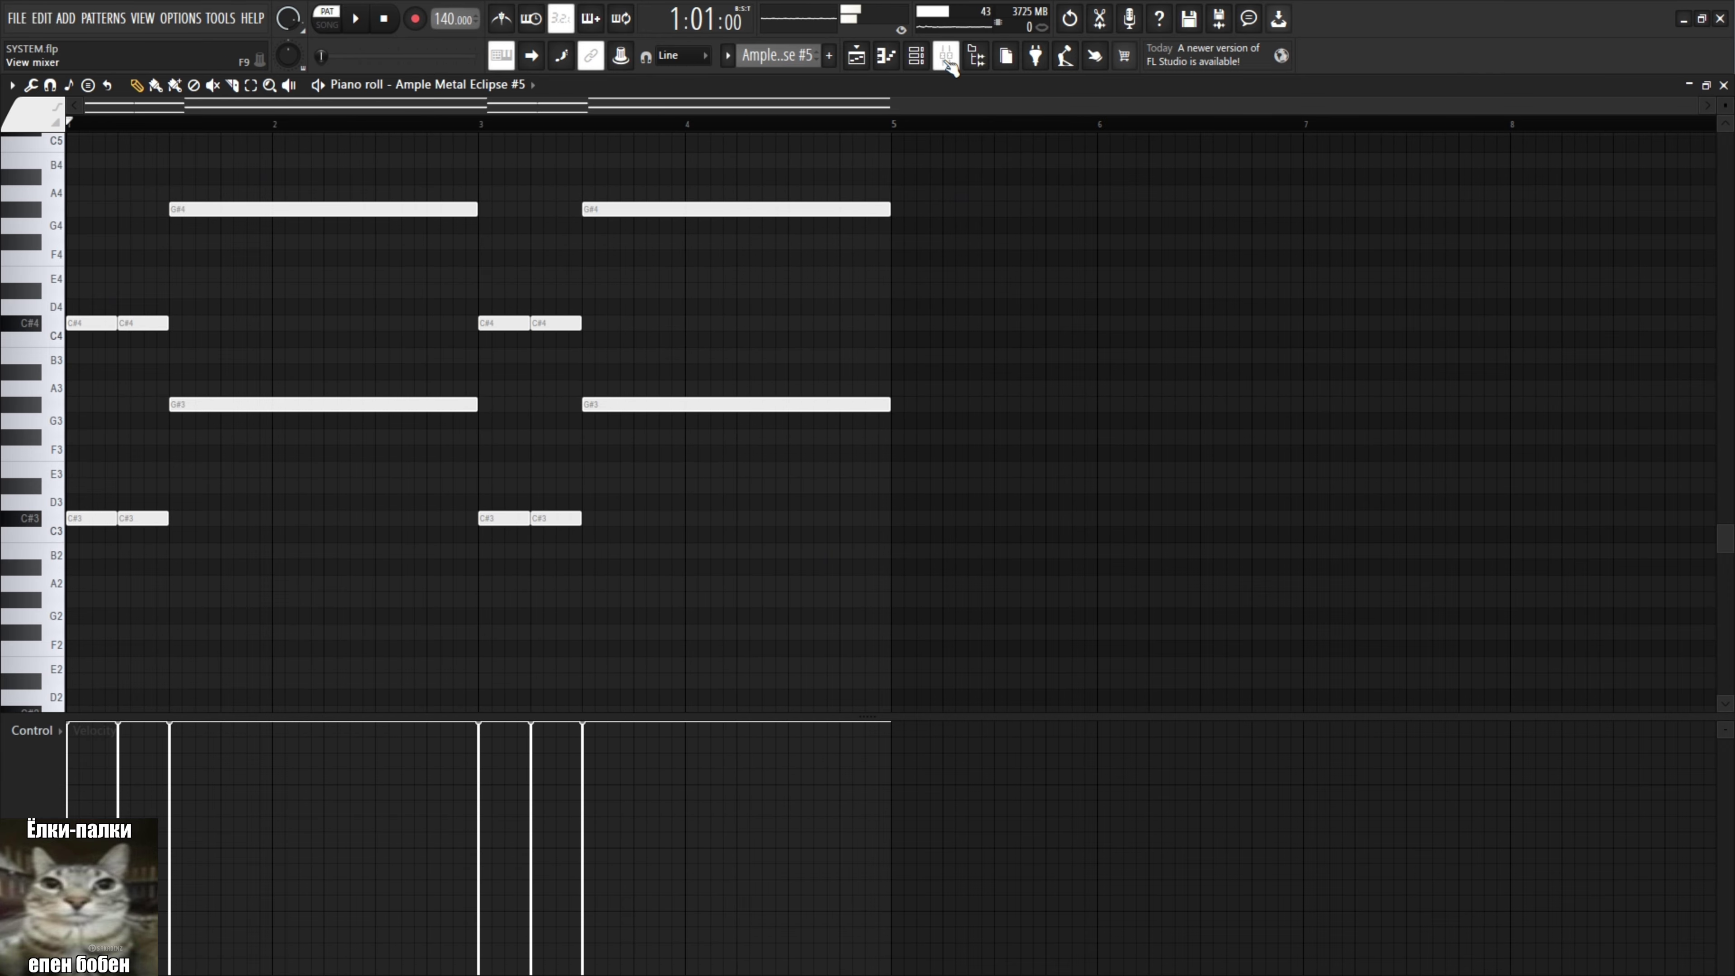
click(948, 60)
key(F9)
key(F5)
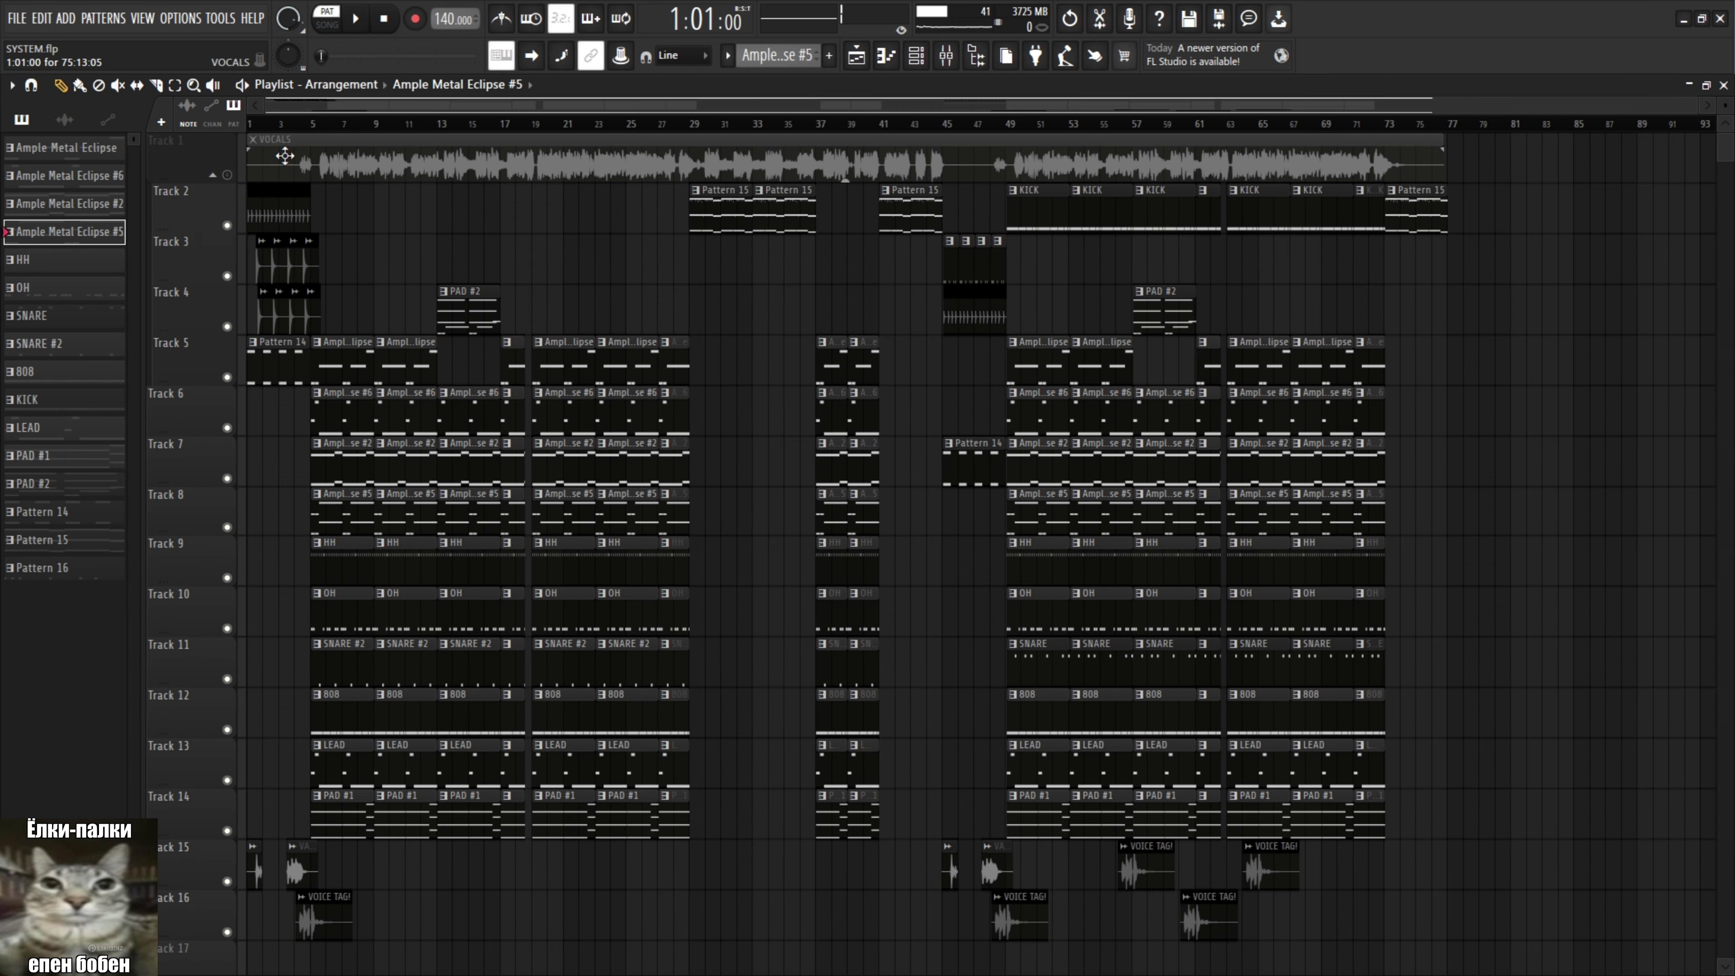
Play the HH pattern in the piano roll and examine its mixer channel, Insert 15, for effects and routing.
click(20, 263)
key(F7)
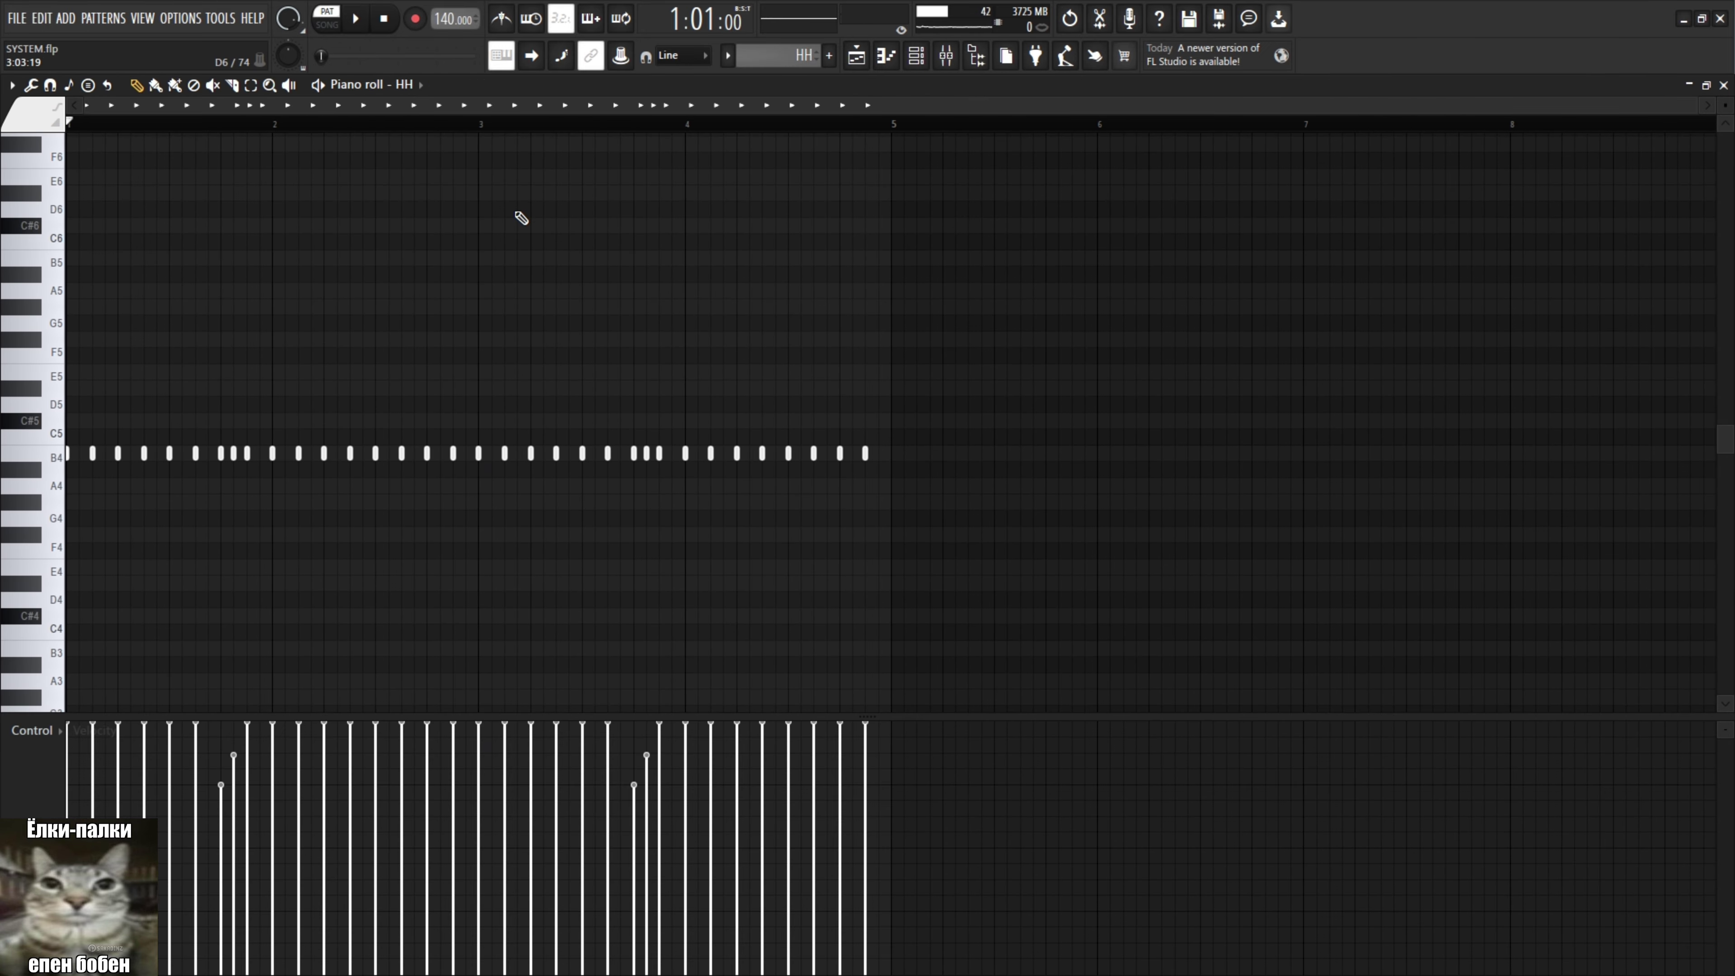
key(space)
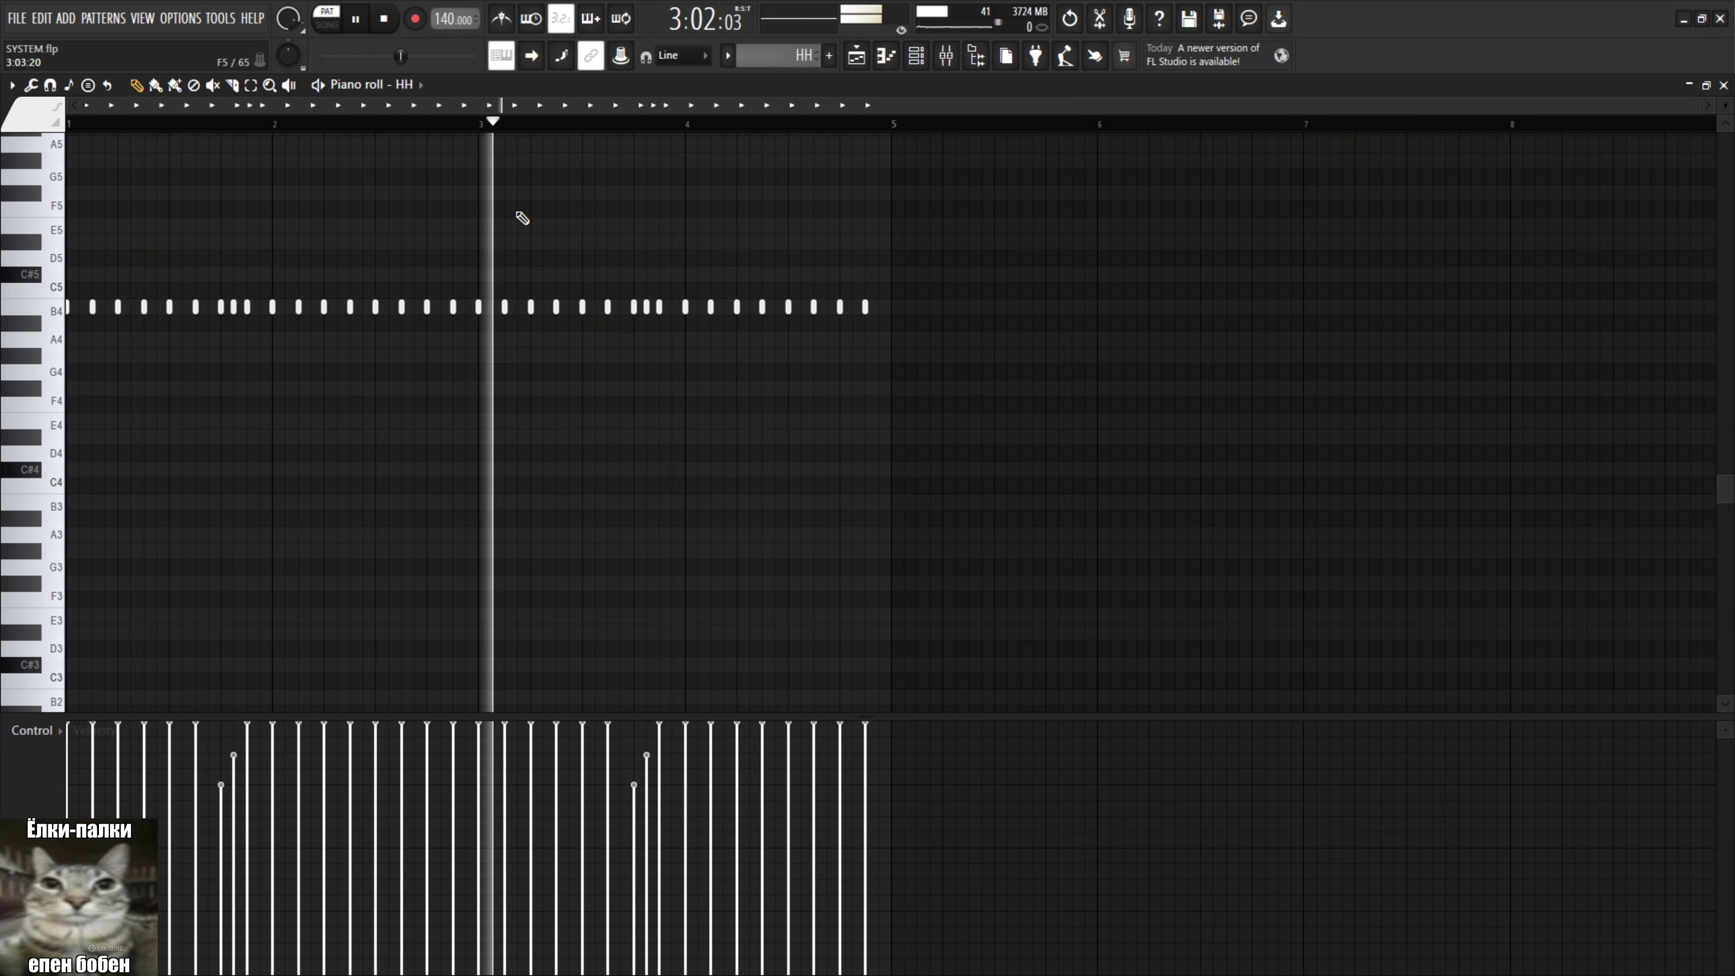
click(929, 56)
click(947, 60)
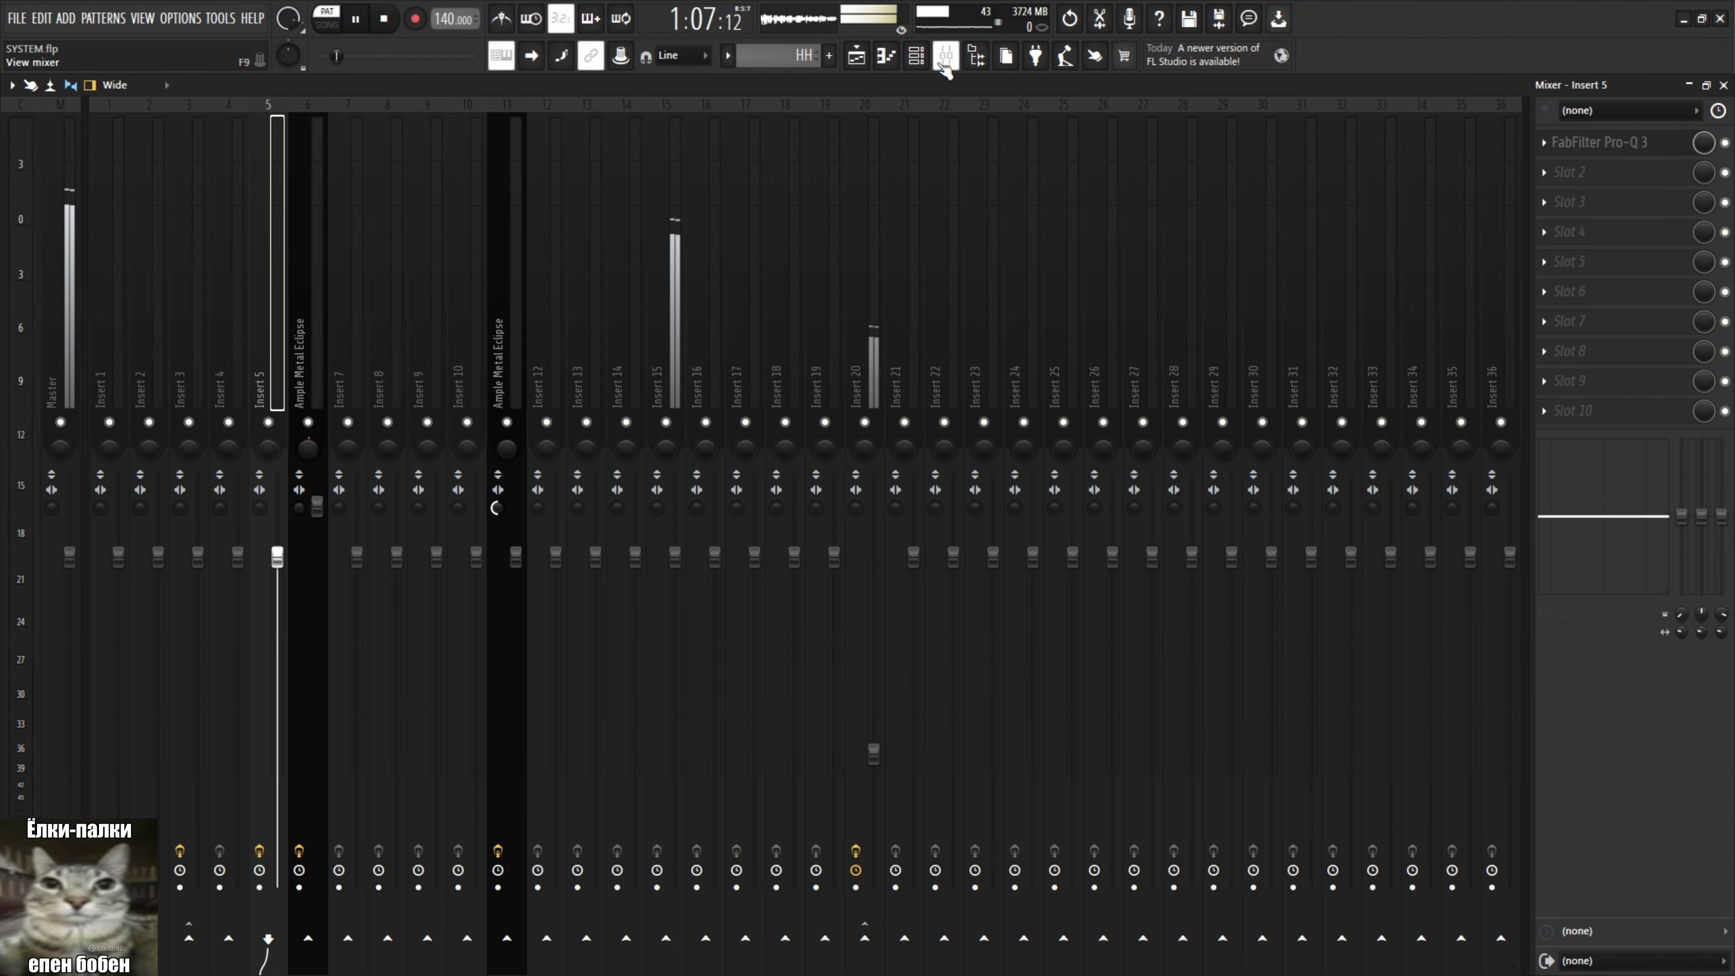
click(641, 372)
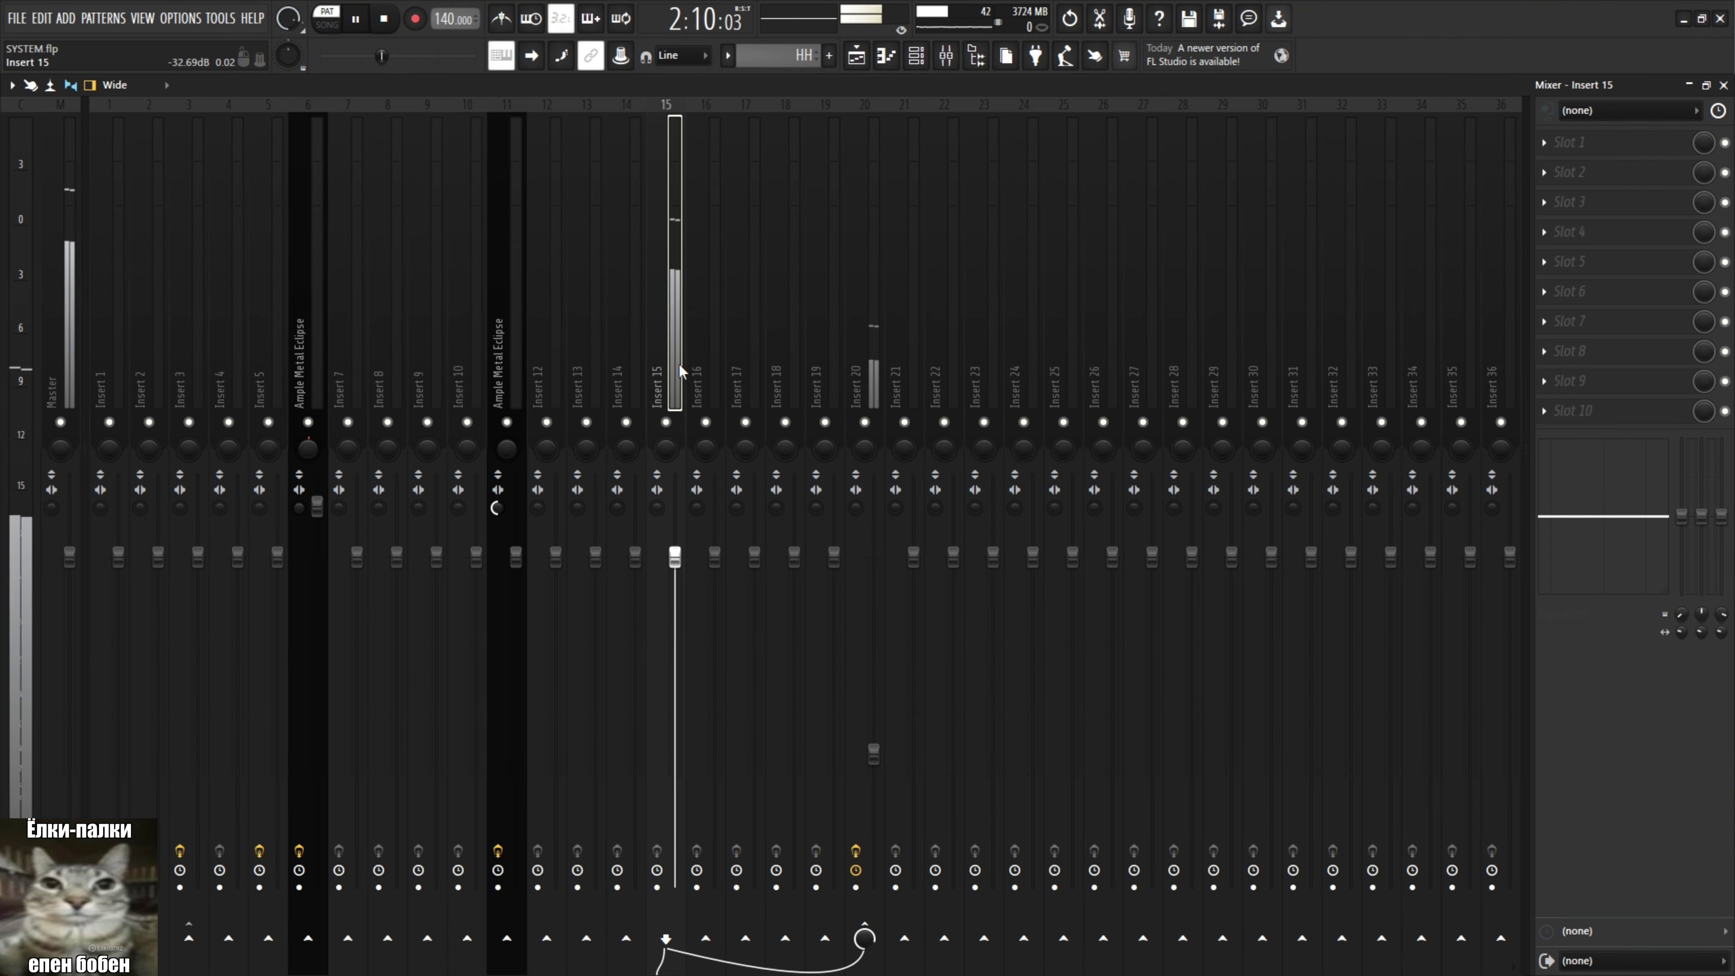
click(1724, 85)
click(1724, 85)
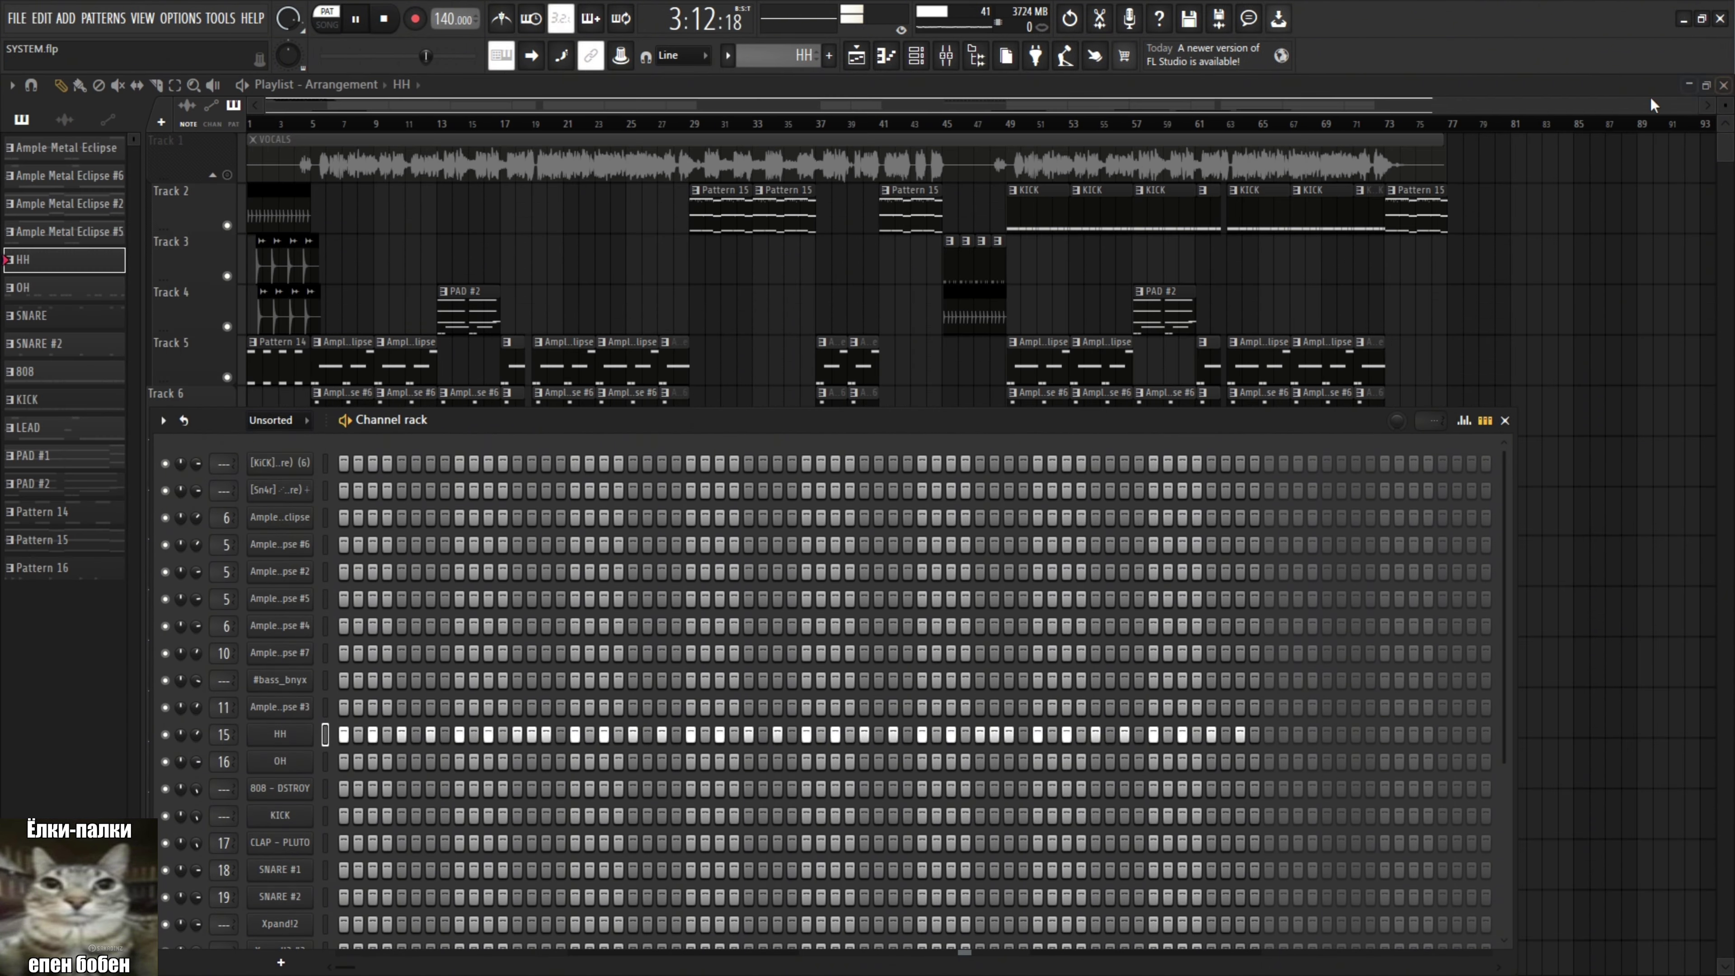
Review the OH pattern's notes in the piano roll during playback and check its levels in the mixer.
double_click(74, 299)
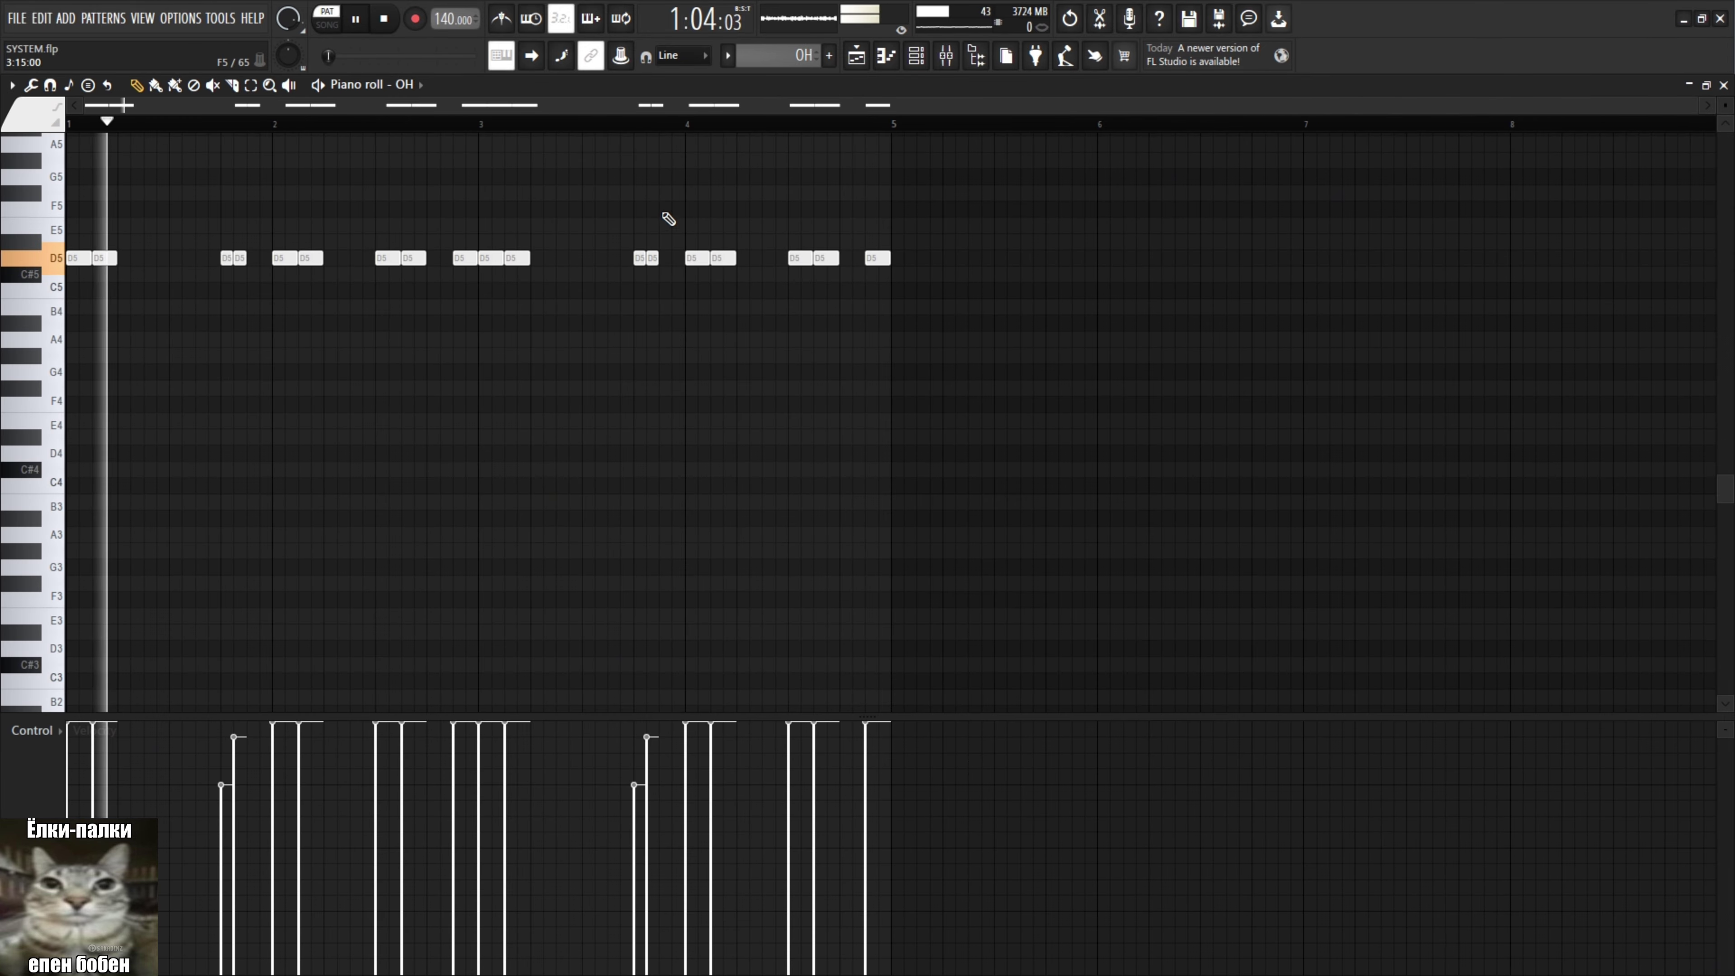
scroll(705, 225, up, 4)
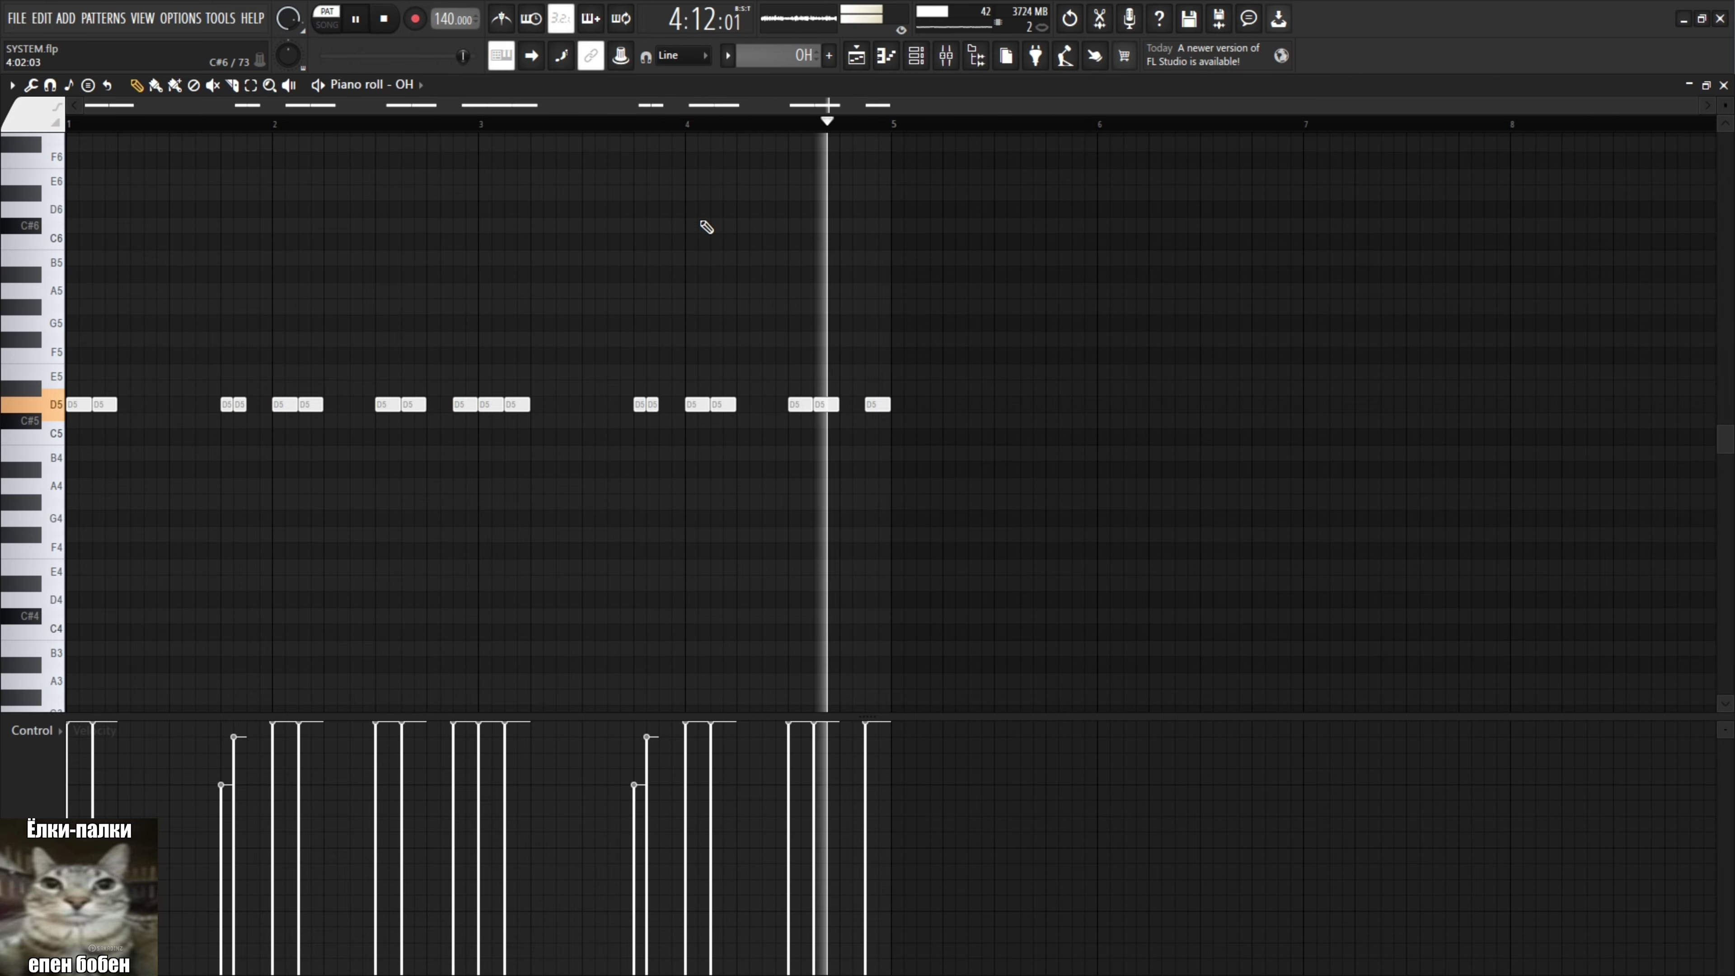
click(945, 59)
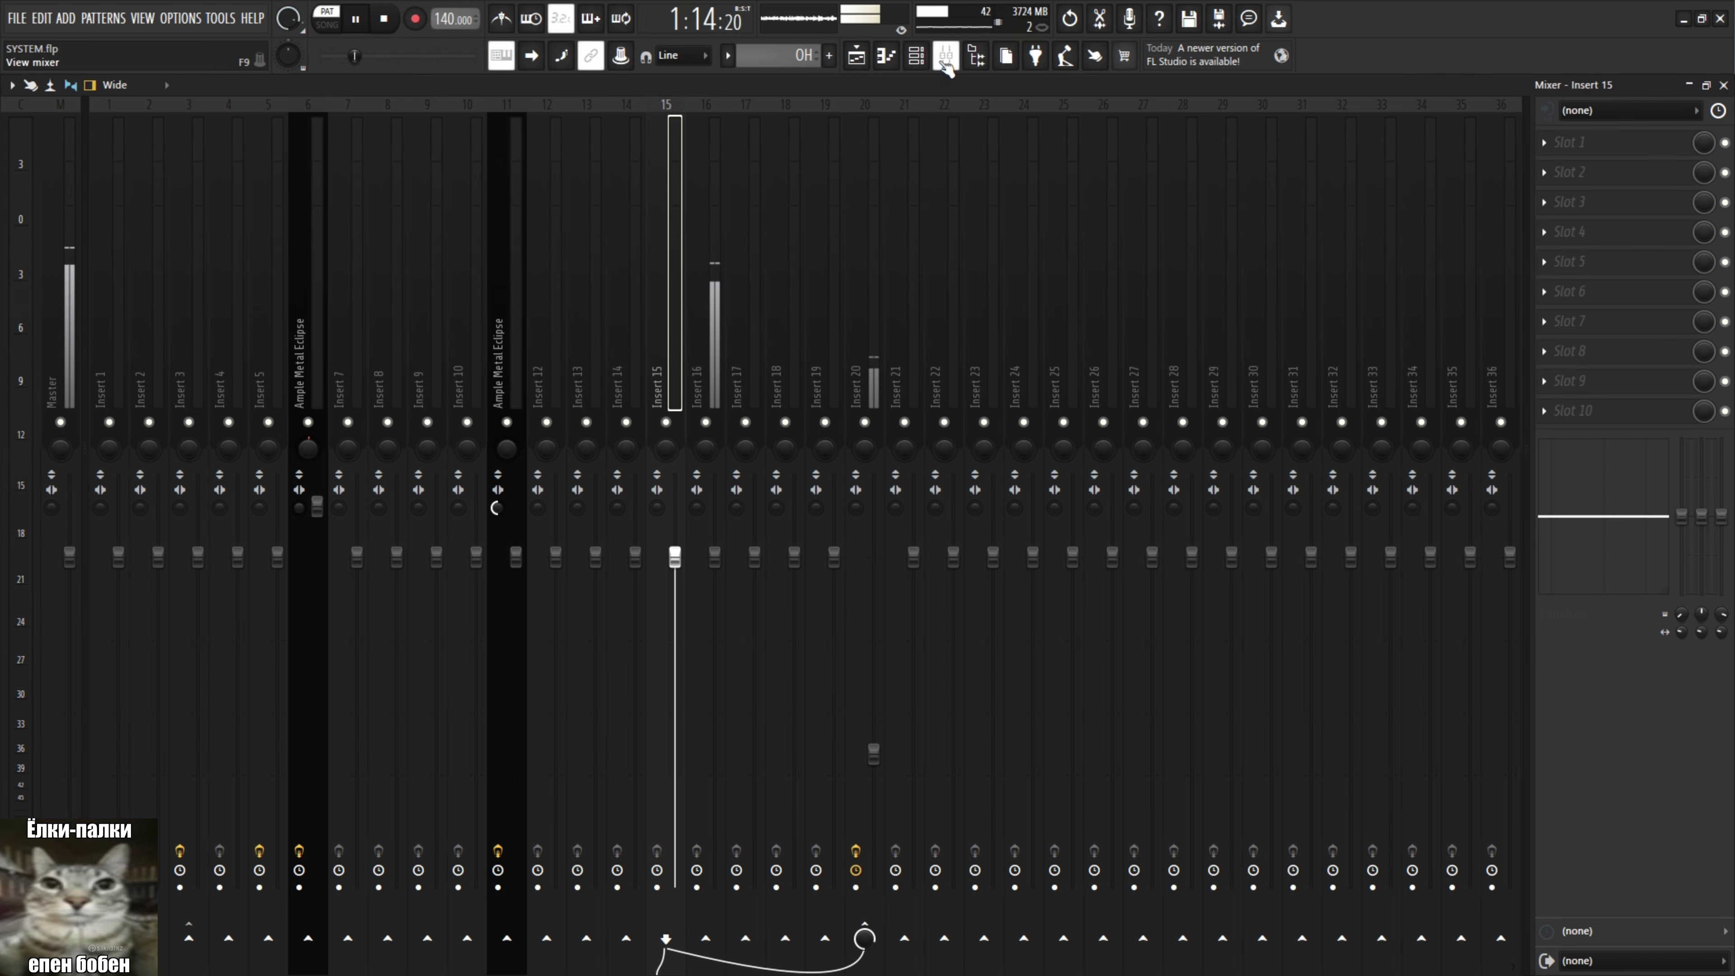
Examine the FabFilter Pro-Q 3, Maserati GRP Stereo and Smack Attack Stereo effects on mixer Insert 20 with playback stopped.
click(862, 372)
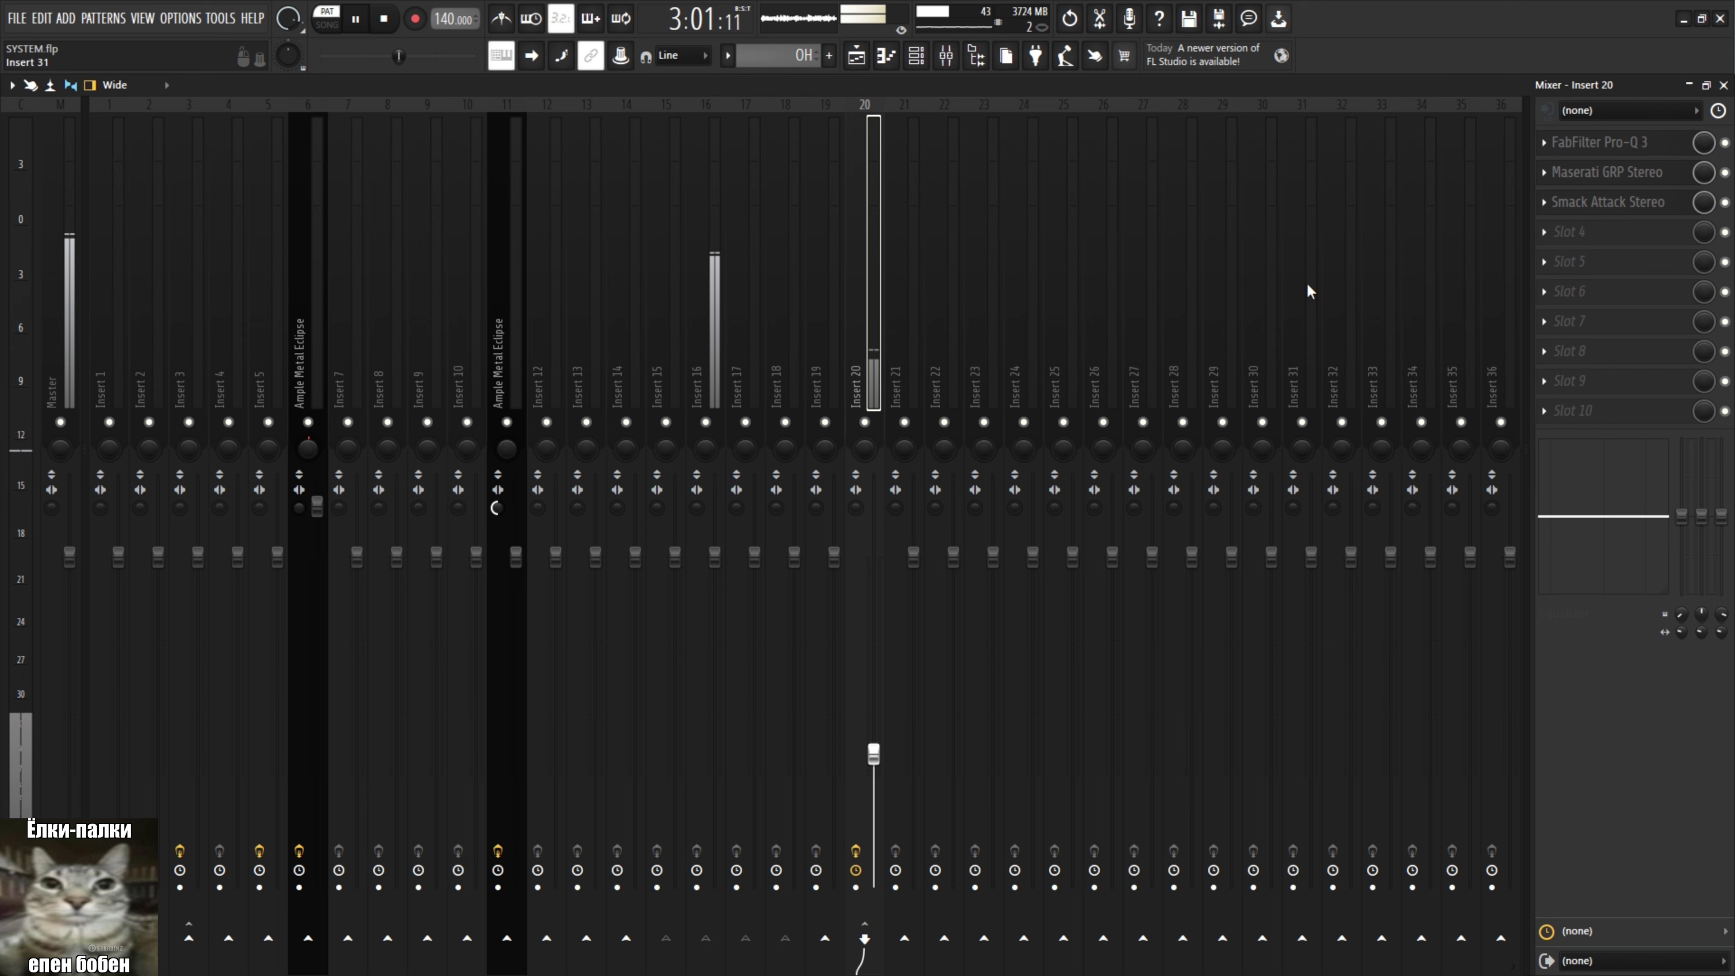
key(space)
click(1620, 144)
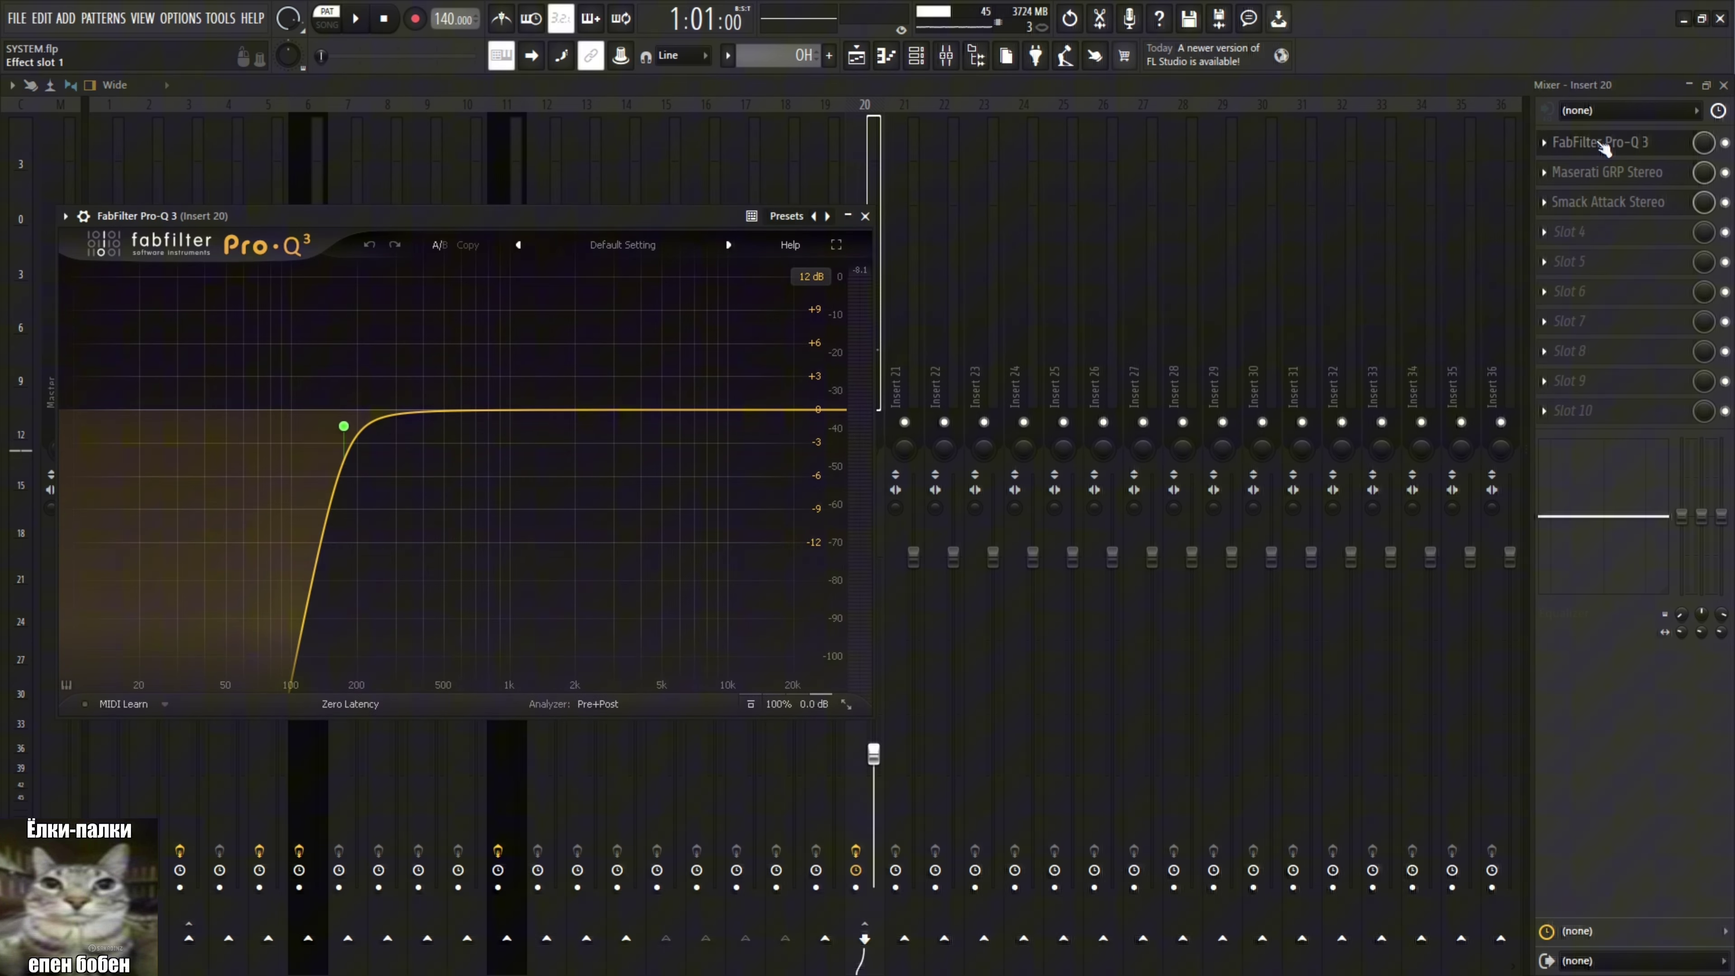
click(865, 216)
click(1599, 175)
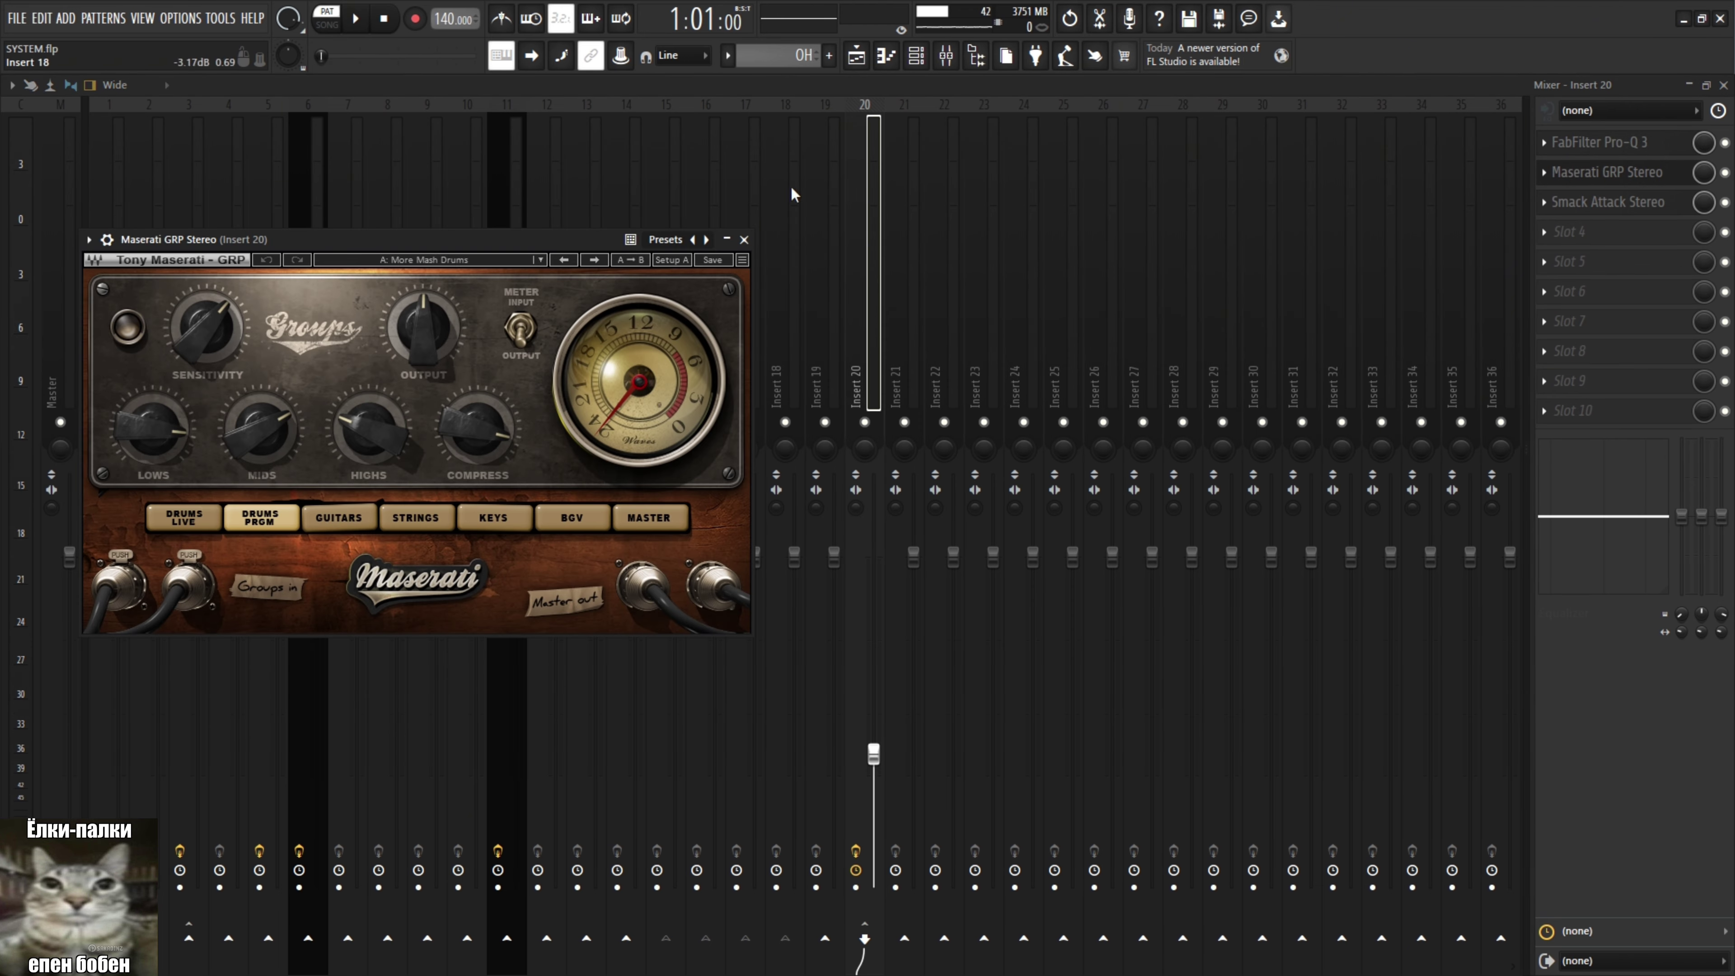
click(744, 239)
click(1633, 202)
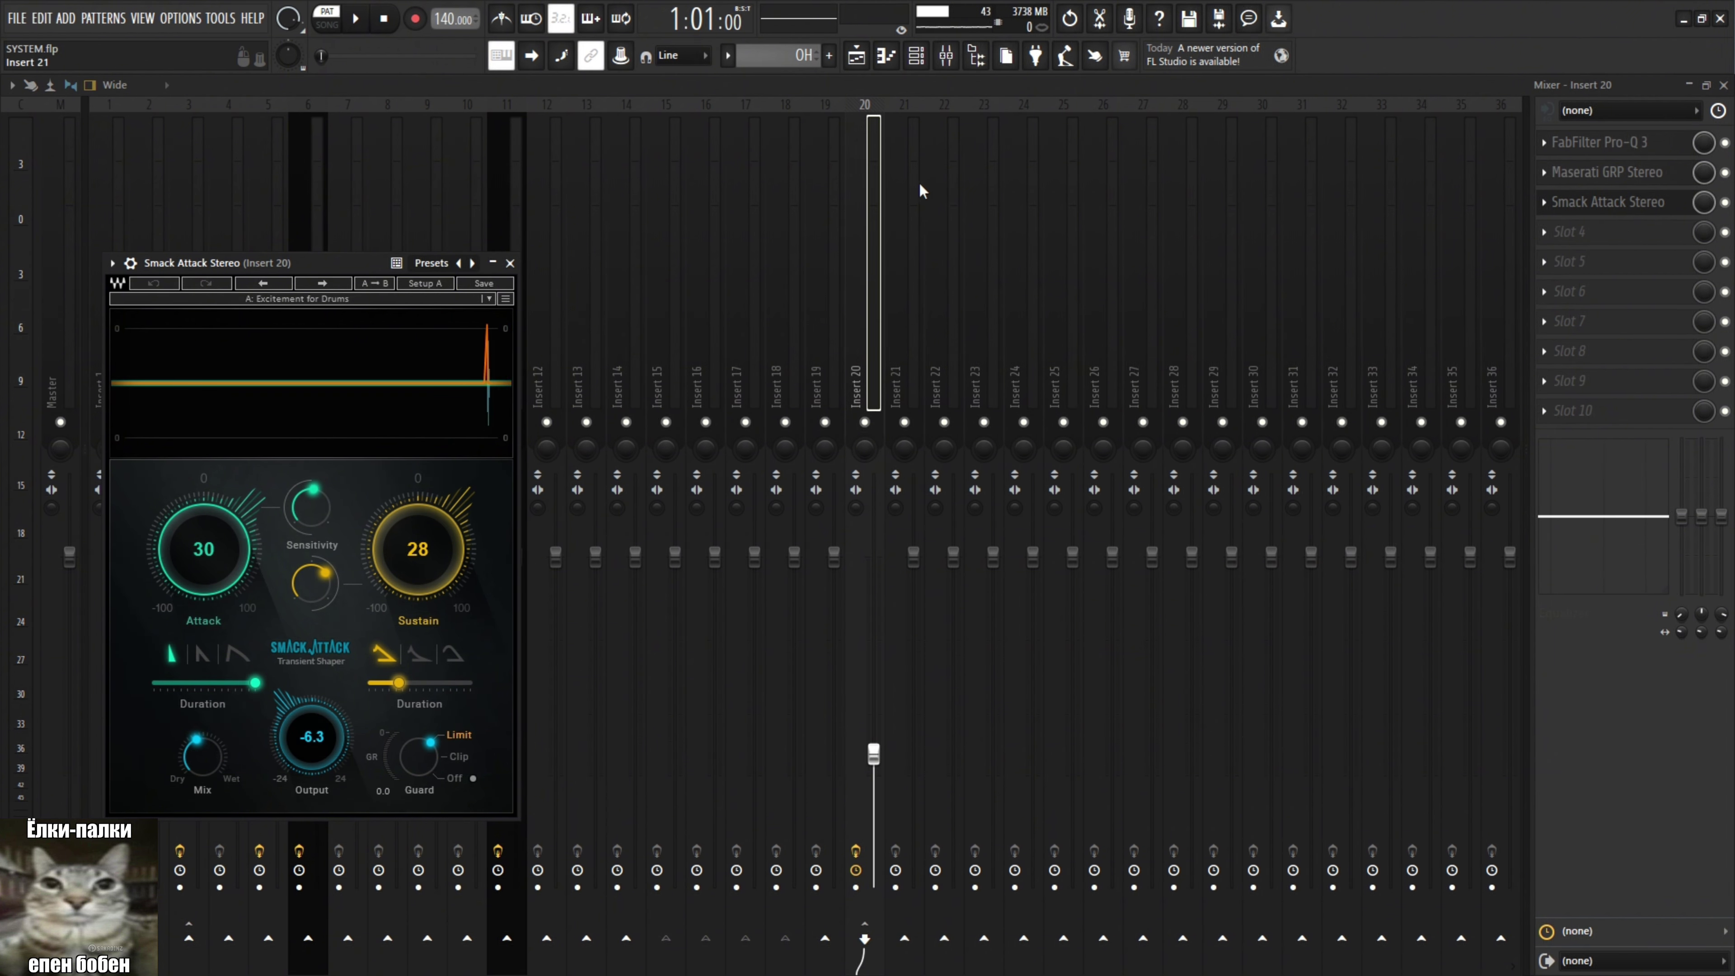
click(510, 263)
click(1723, 85)
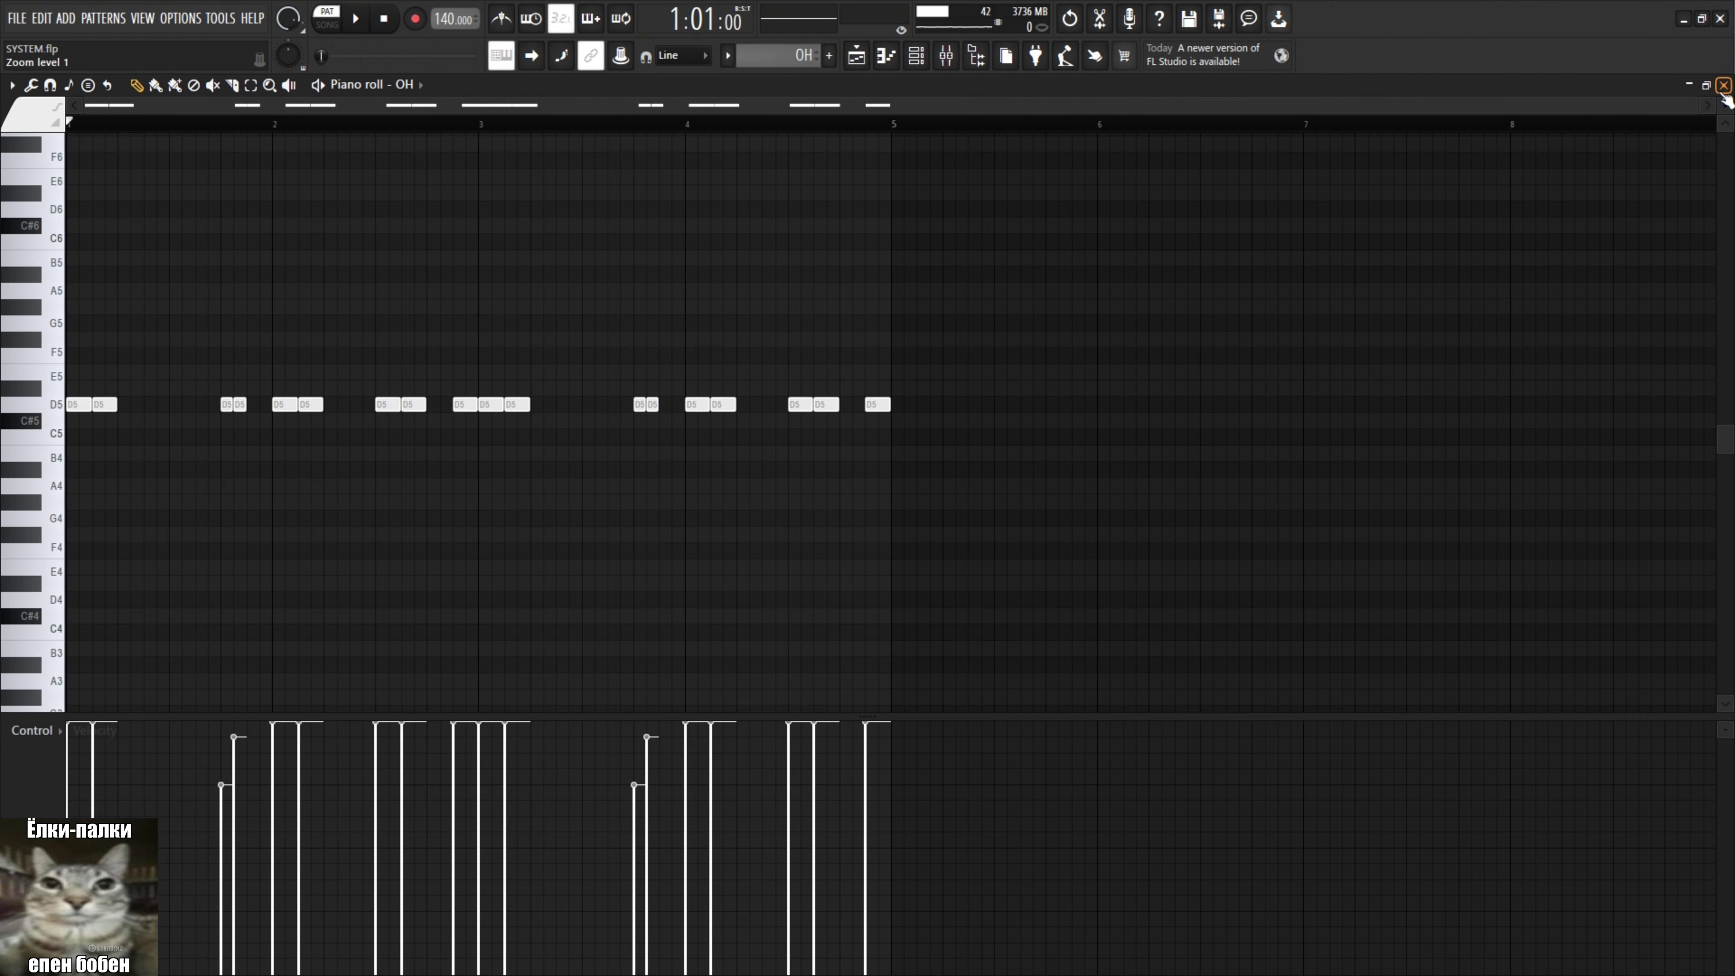
click(1724, 85)
Play the SNARE pattern in the piano roll, examine mixer Insert 19 and return to the playlist with playback stopped.
click(91, 341)
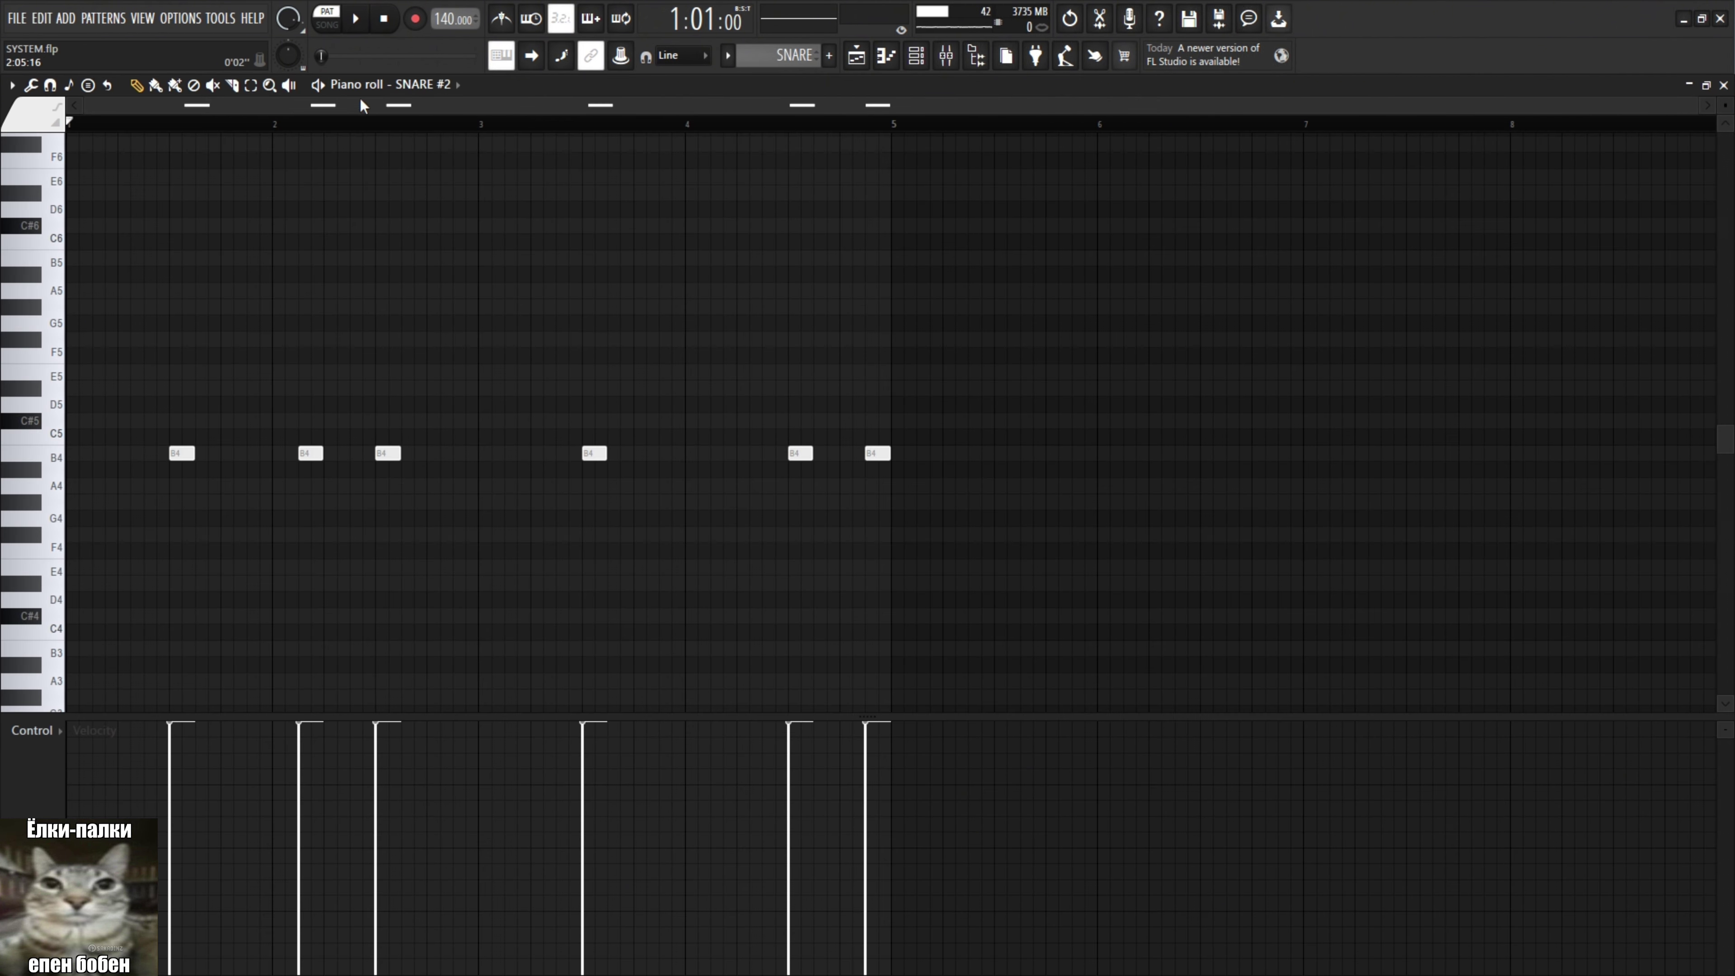
key(space)
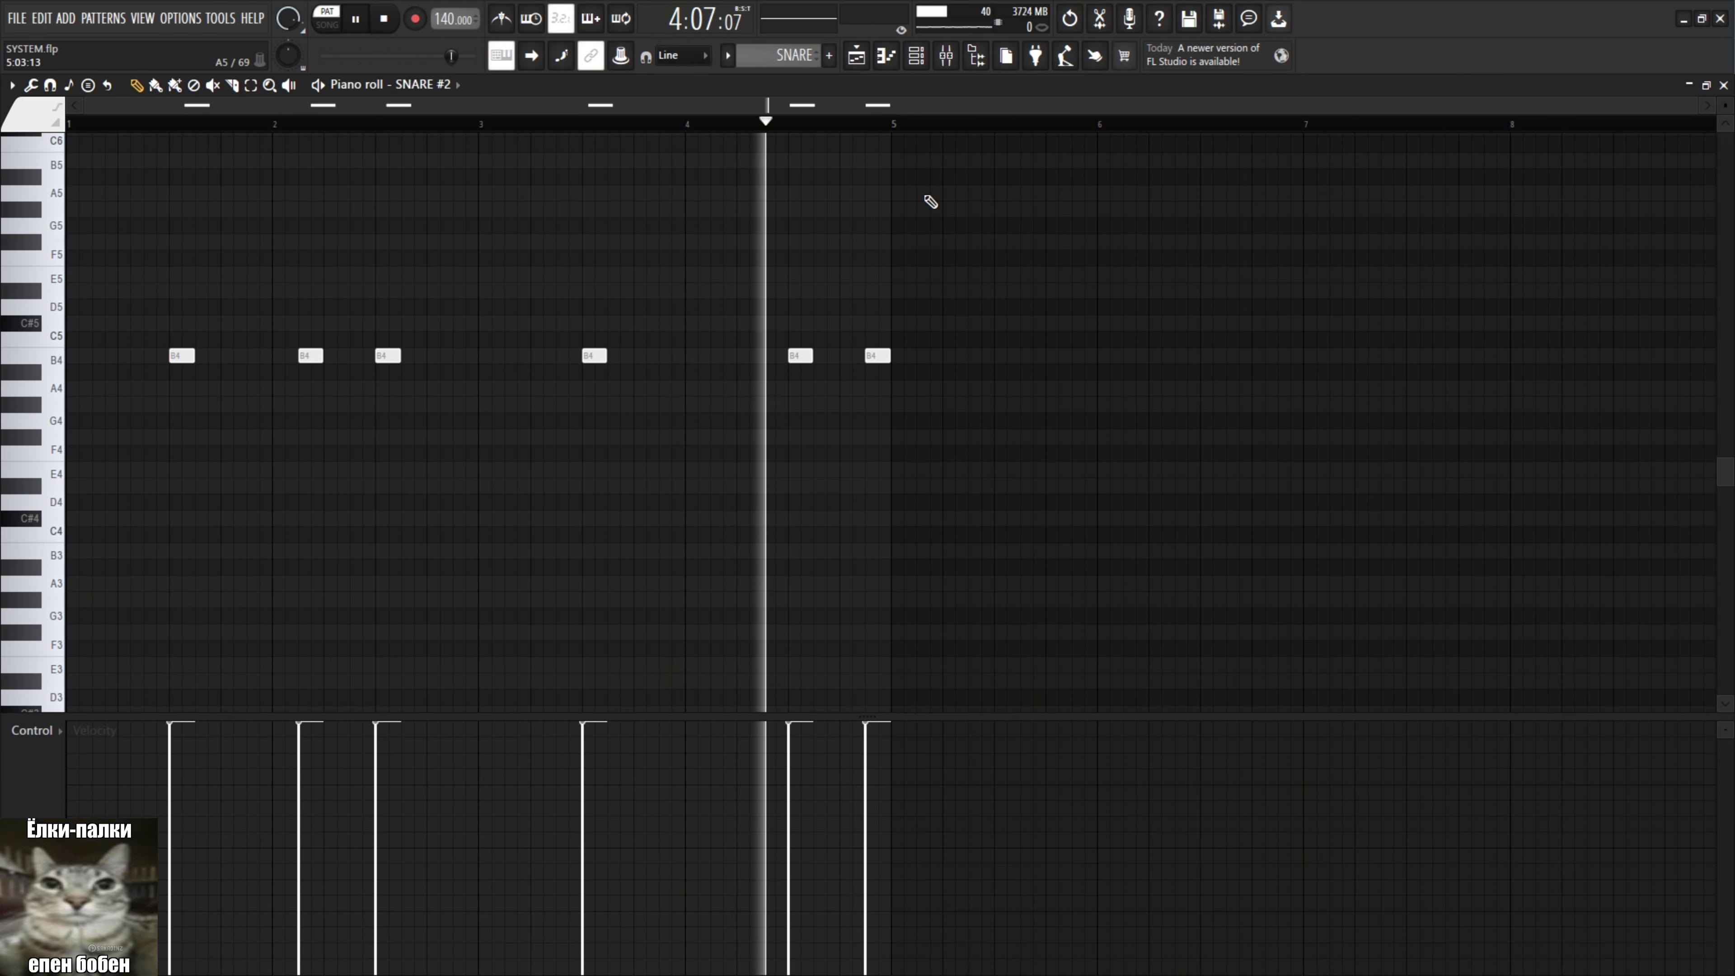
click(946, 56)
click(816, 361)
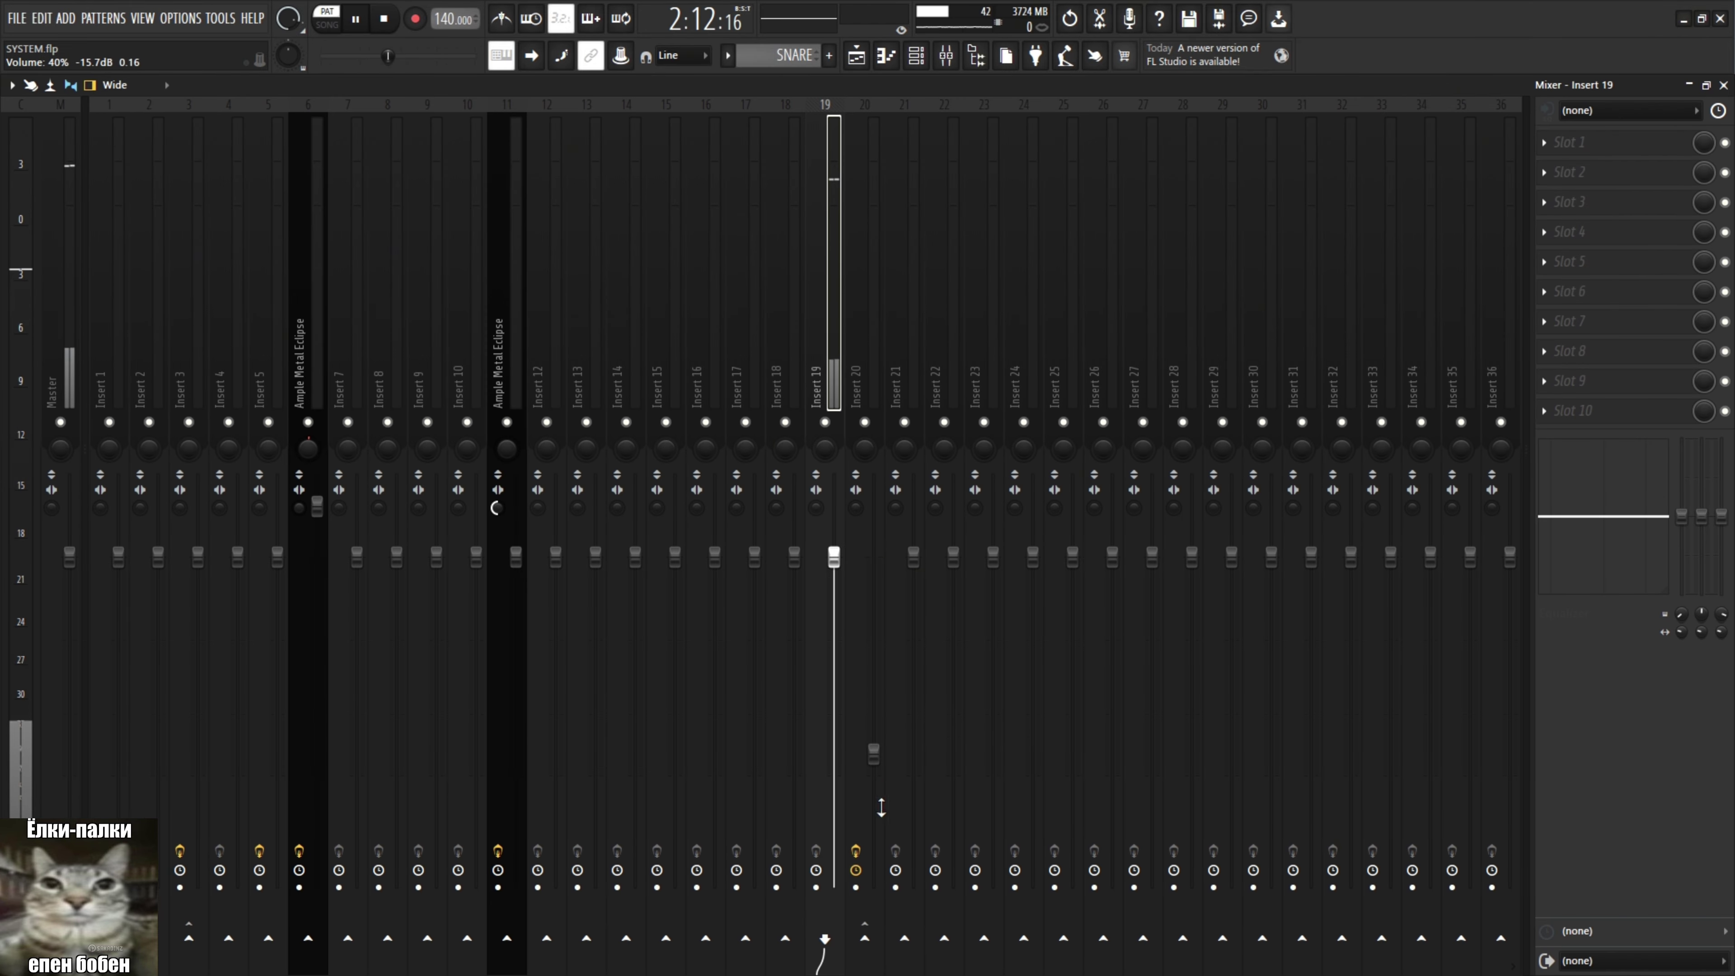
click(1724, 86)
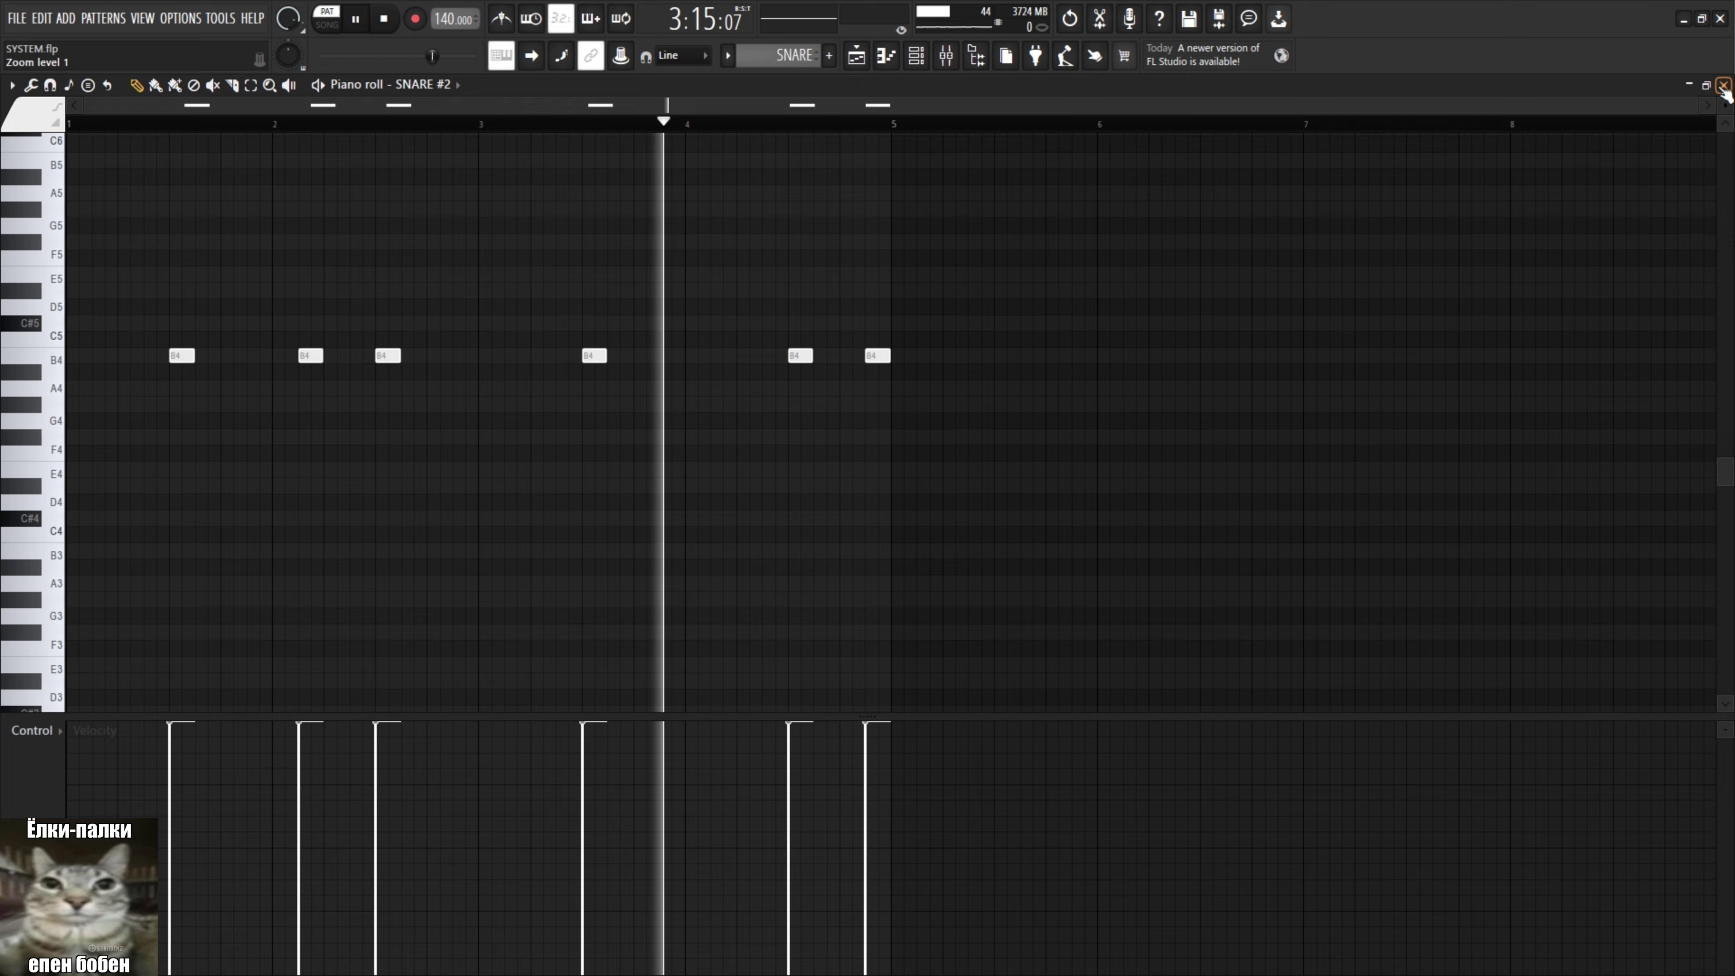
key(space)
click(1724, 85)
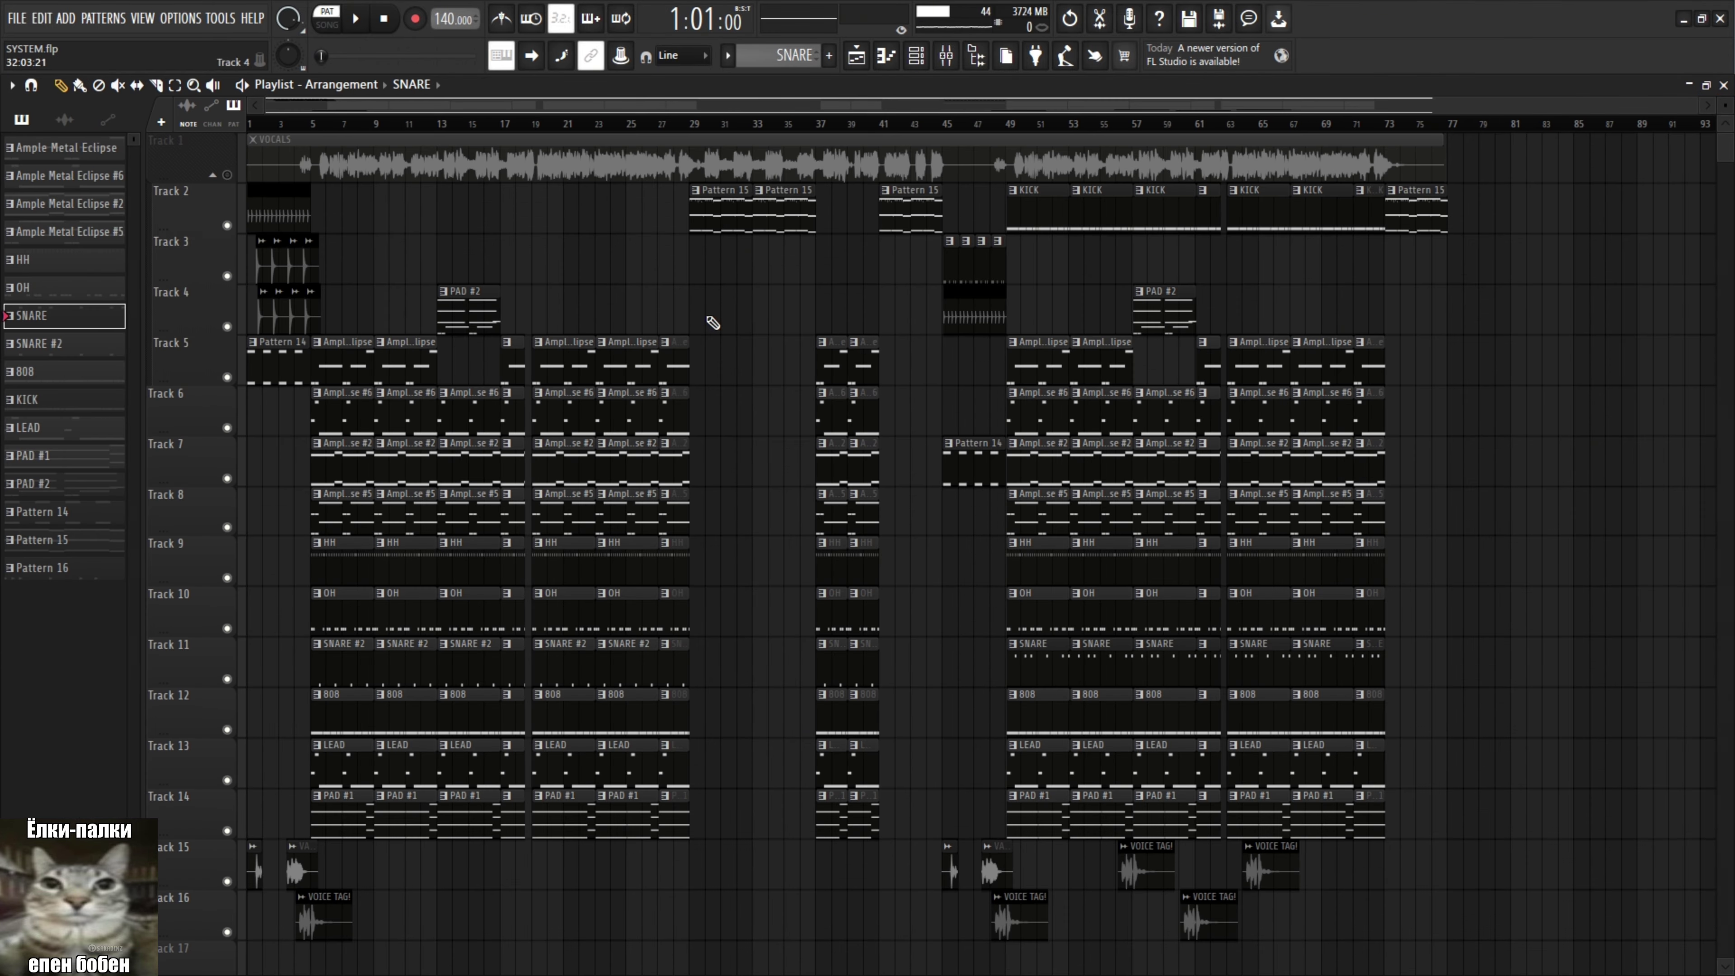
Review the SNARE #2 pattern's notes during playback and examine the routing of its mixer Insert 18.
double_click(53, 348)
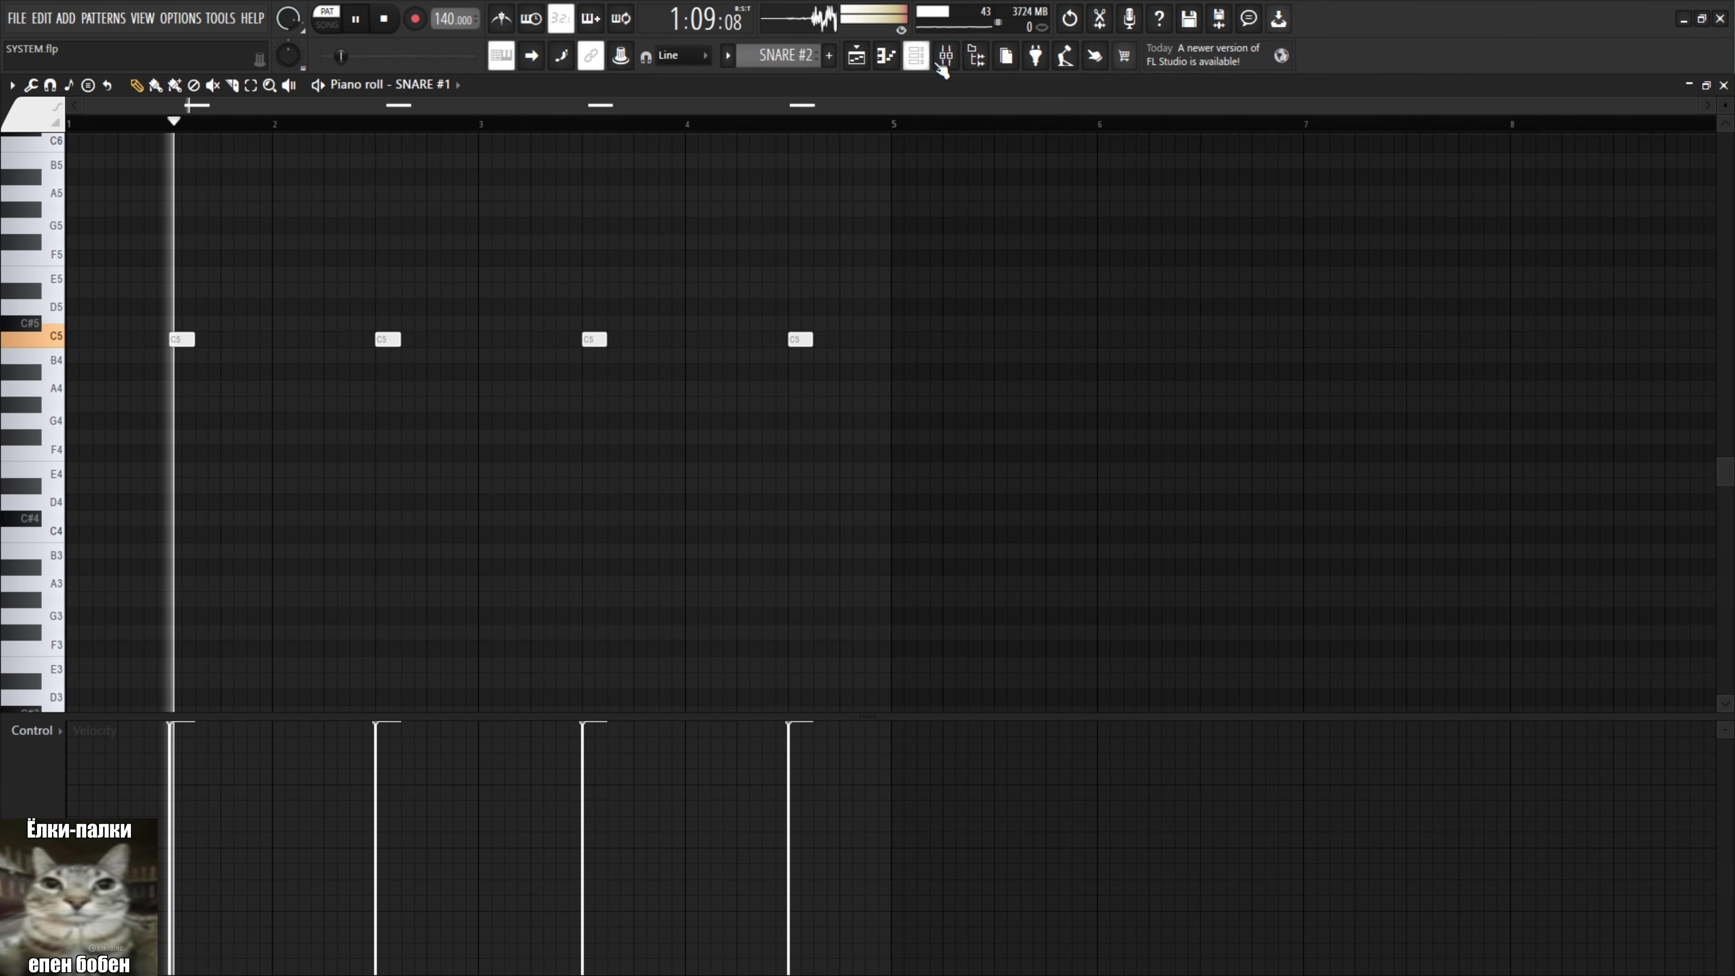
scroll(873, 169, up, 1)
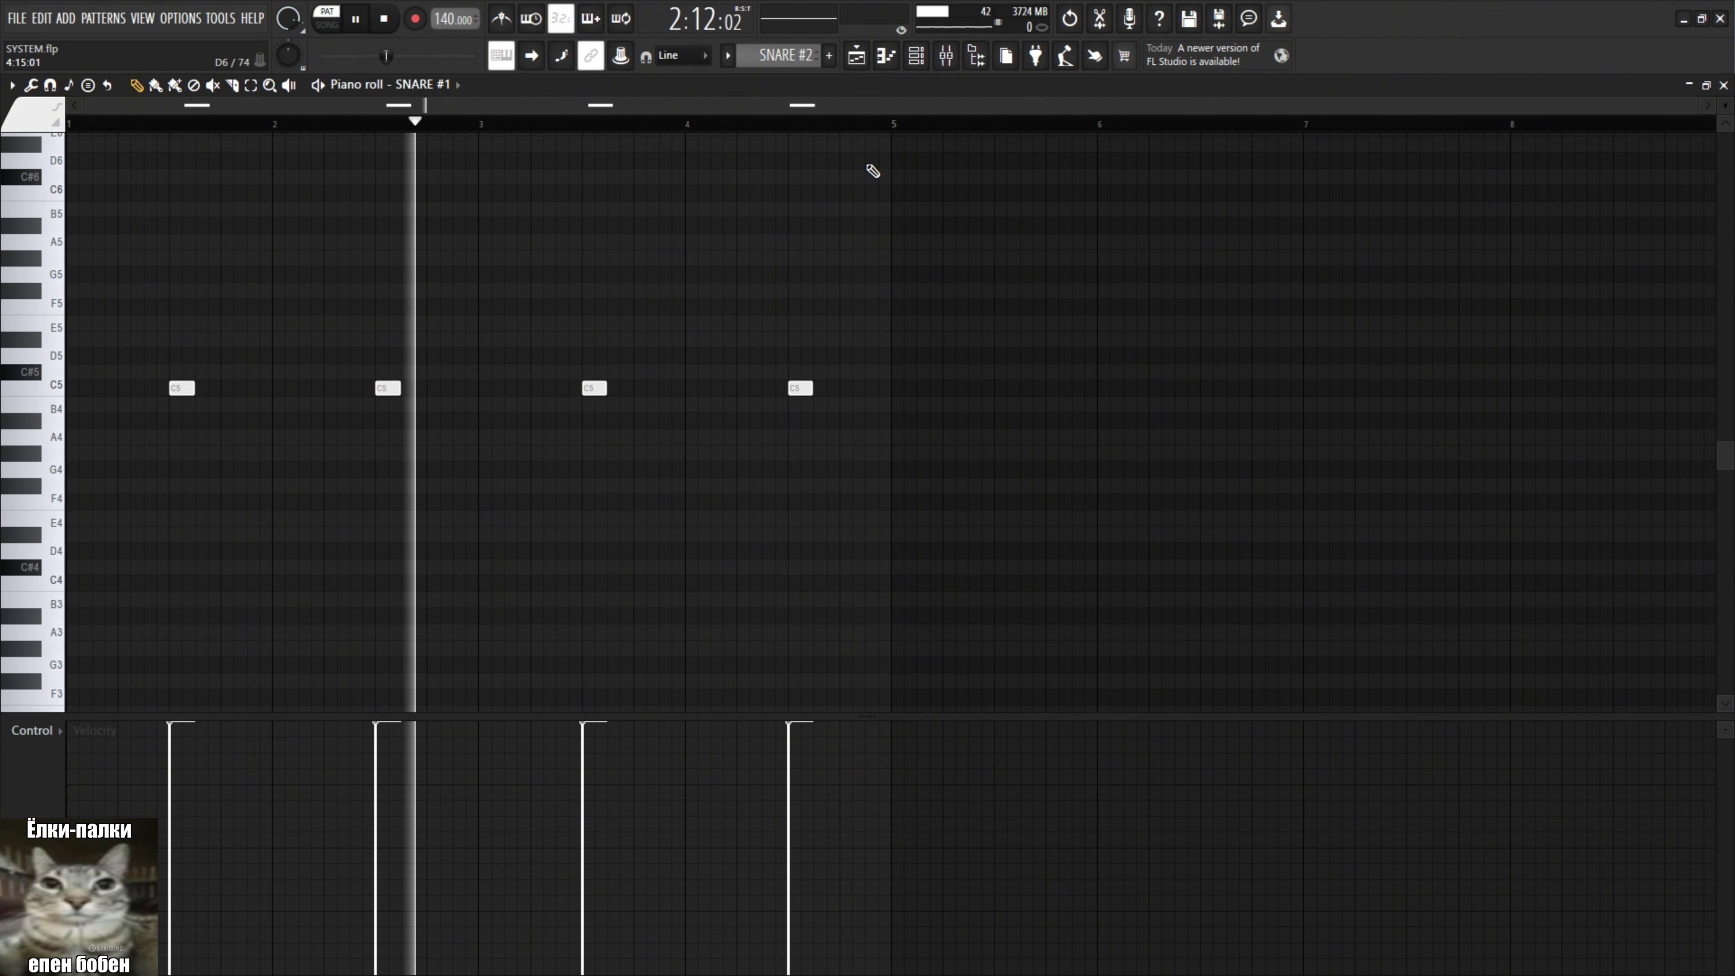
click(957, 59)
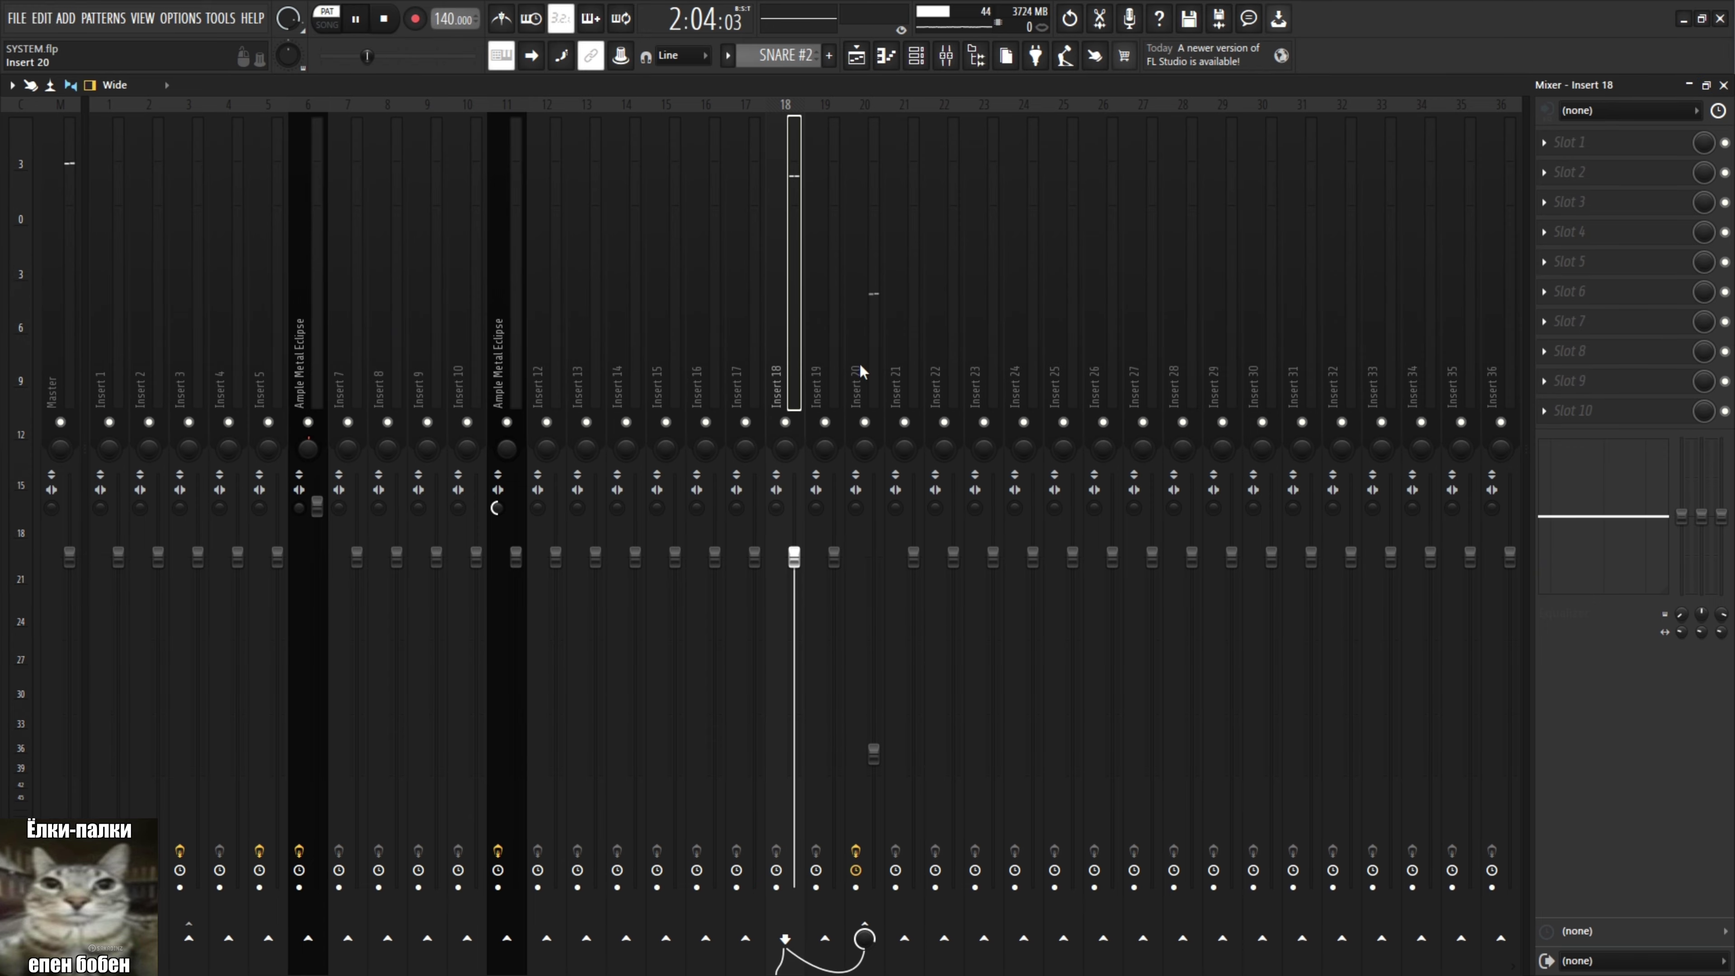
click(1723, 85)
key(F5)
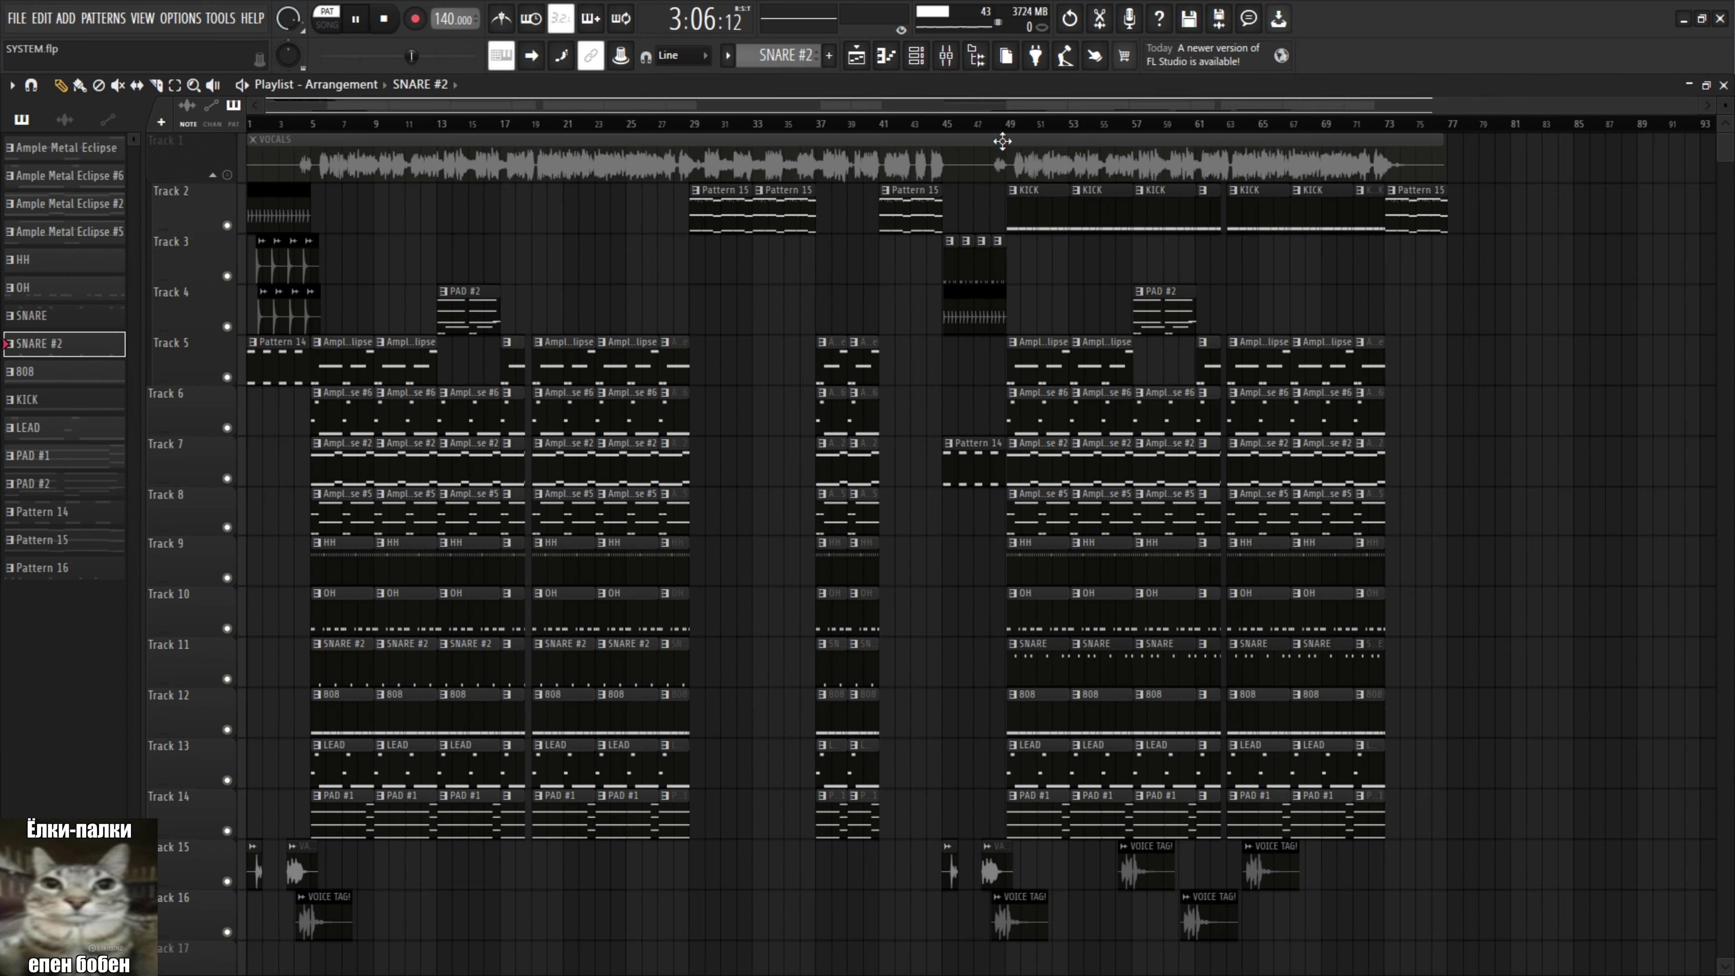
Review the 808 pattern's notes in the piano roll, stop its playback and return to the playlist.
click(21, 383)
key(F7)
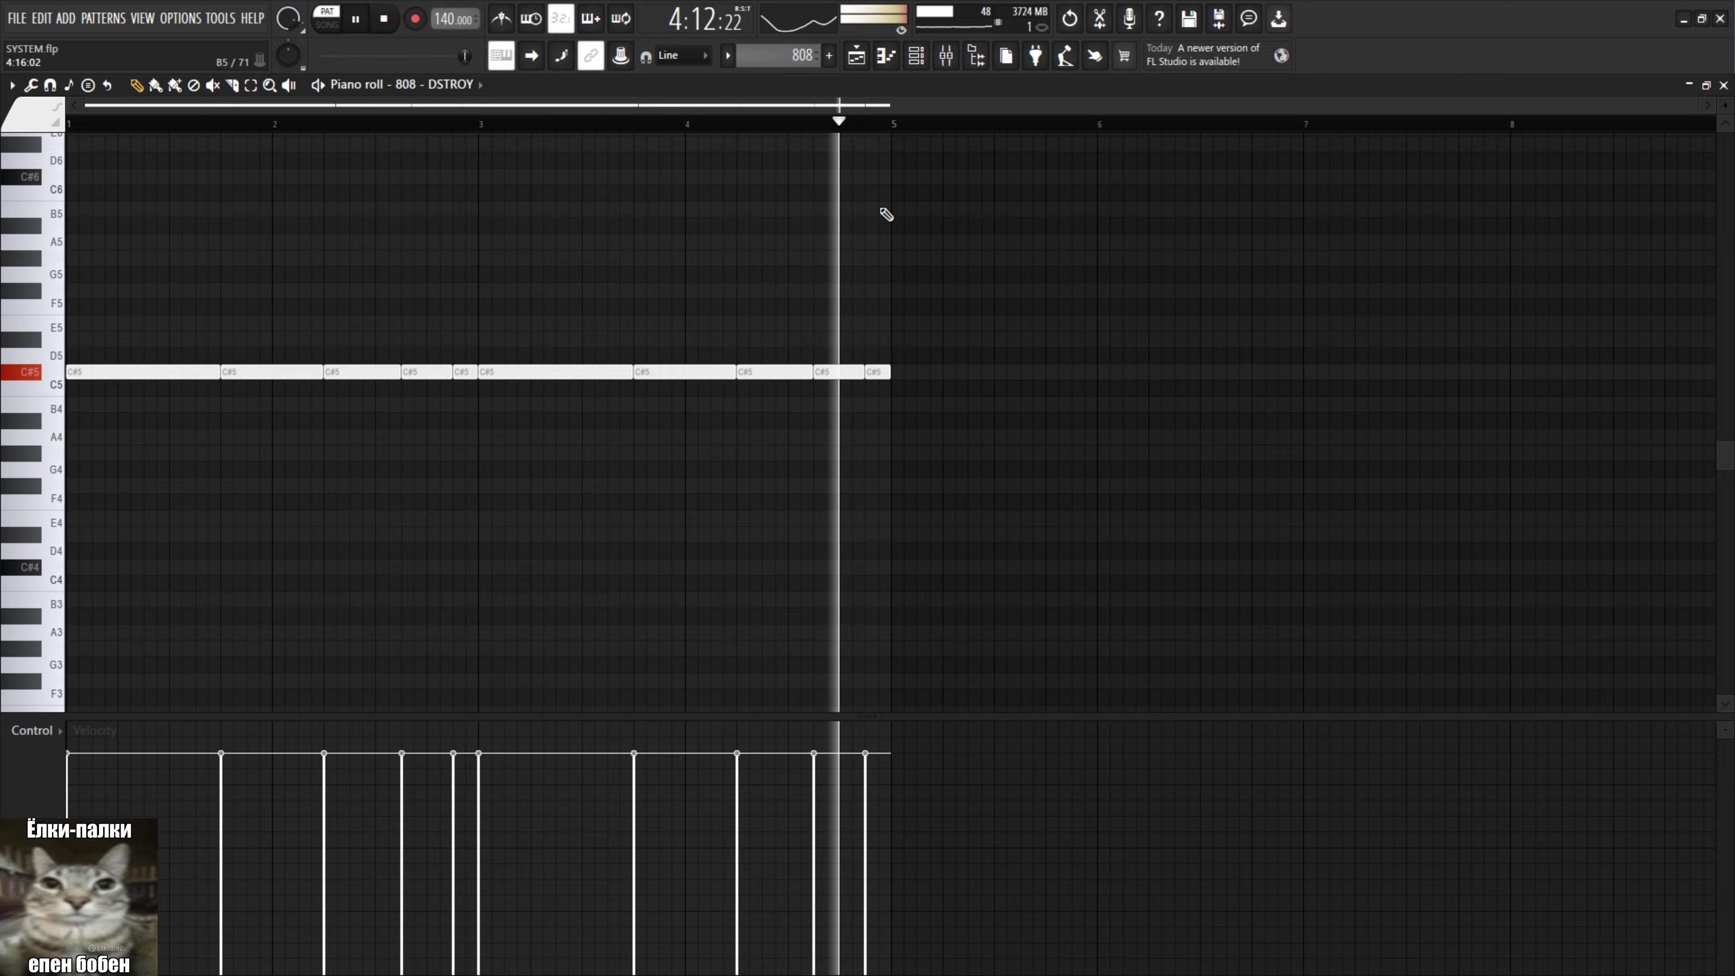
key(space)
click(1723, 85)
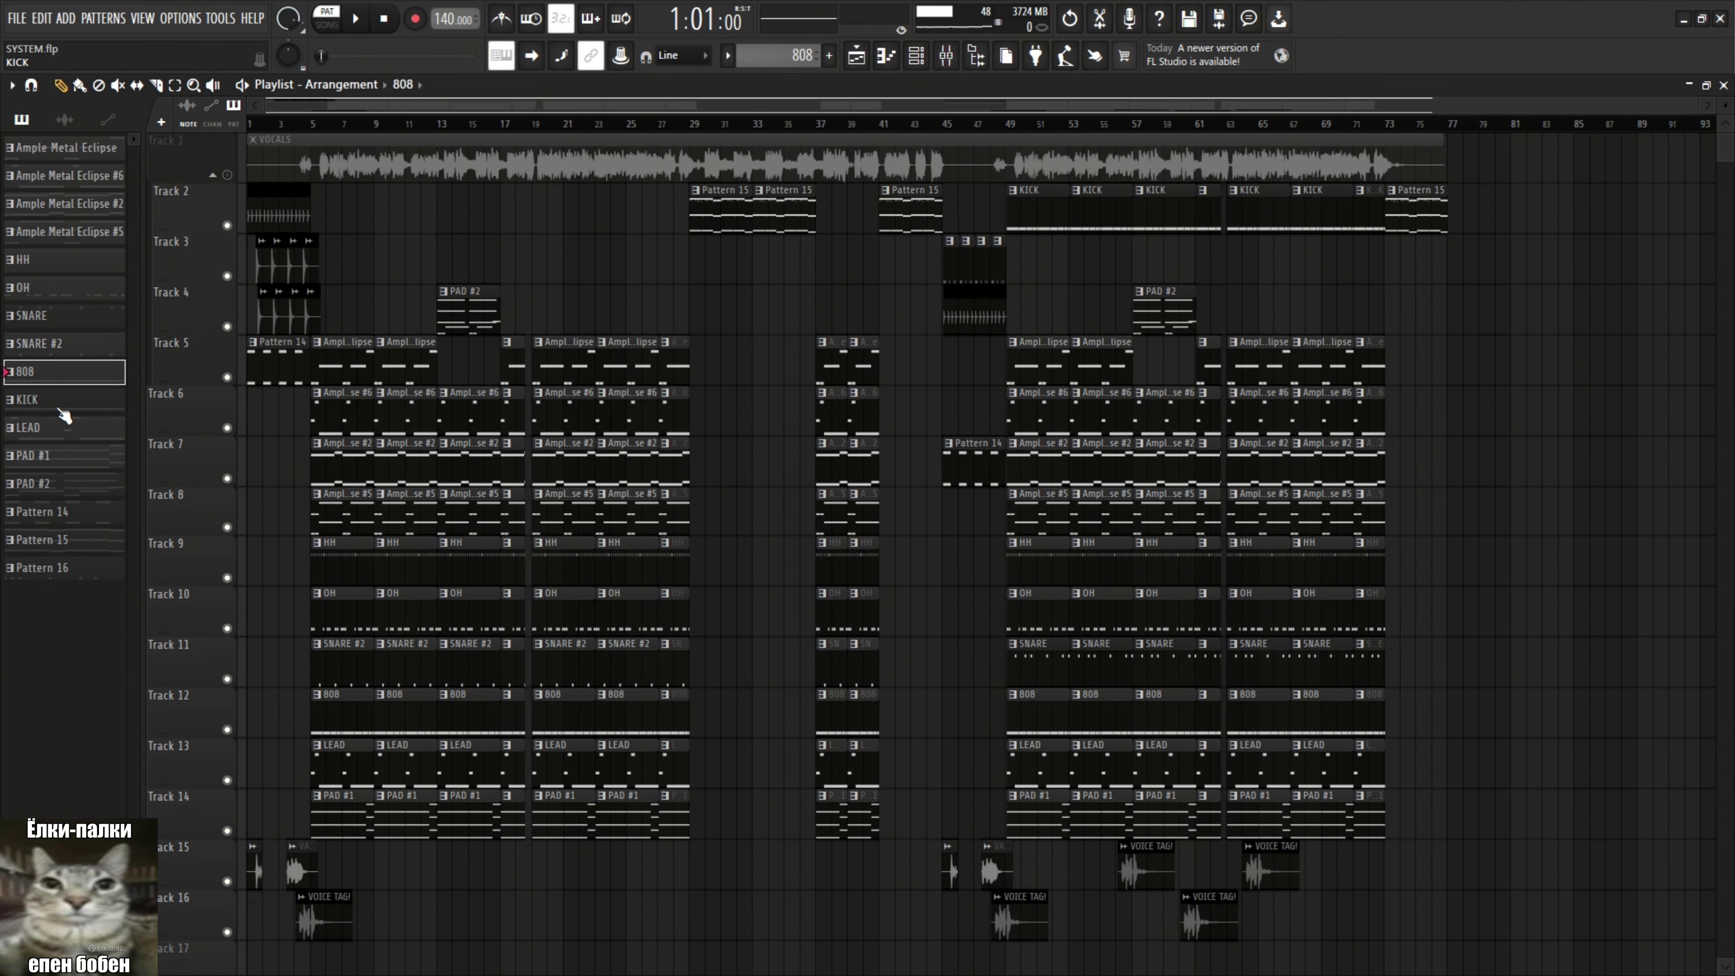
Review the KICK pattern's notes in the piano roll, then play the LEAD pattern in its Serum piano roll.
double_click(61, 411)
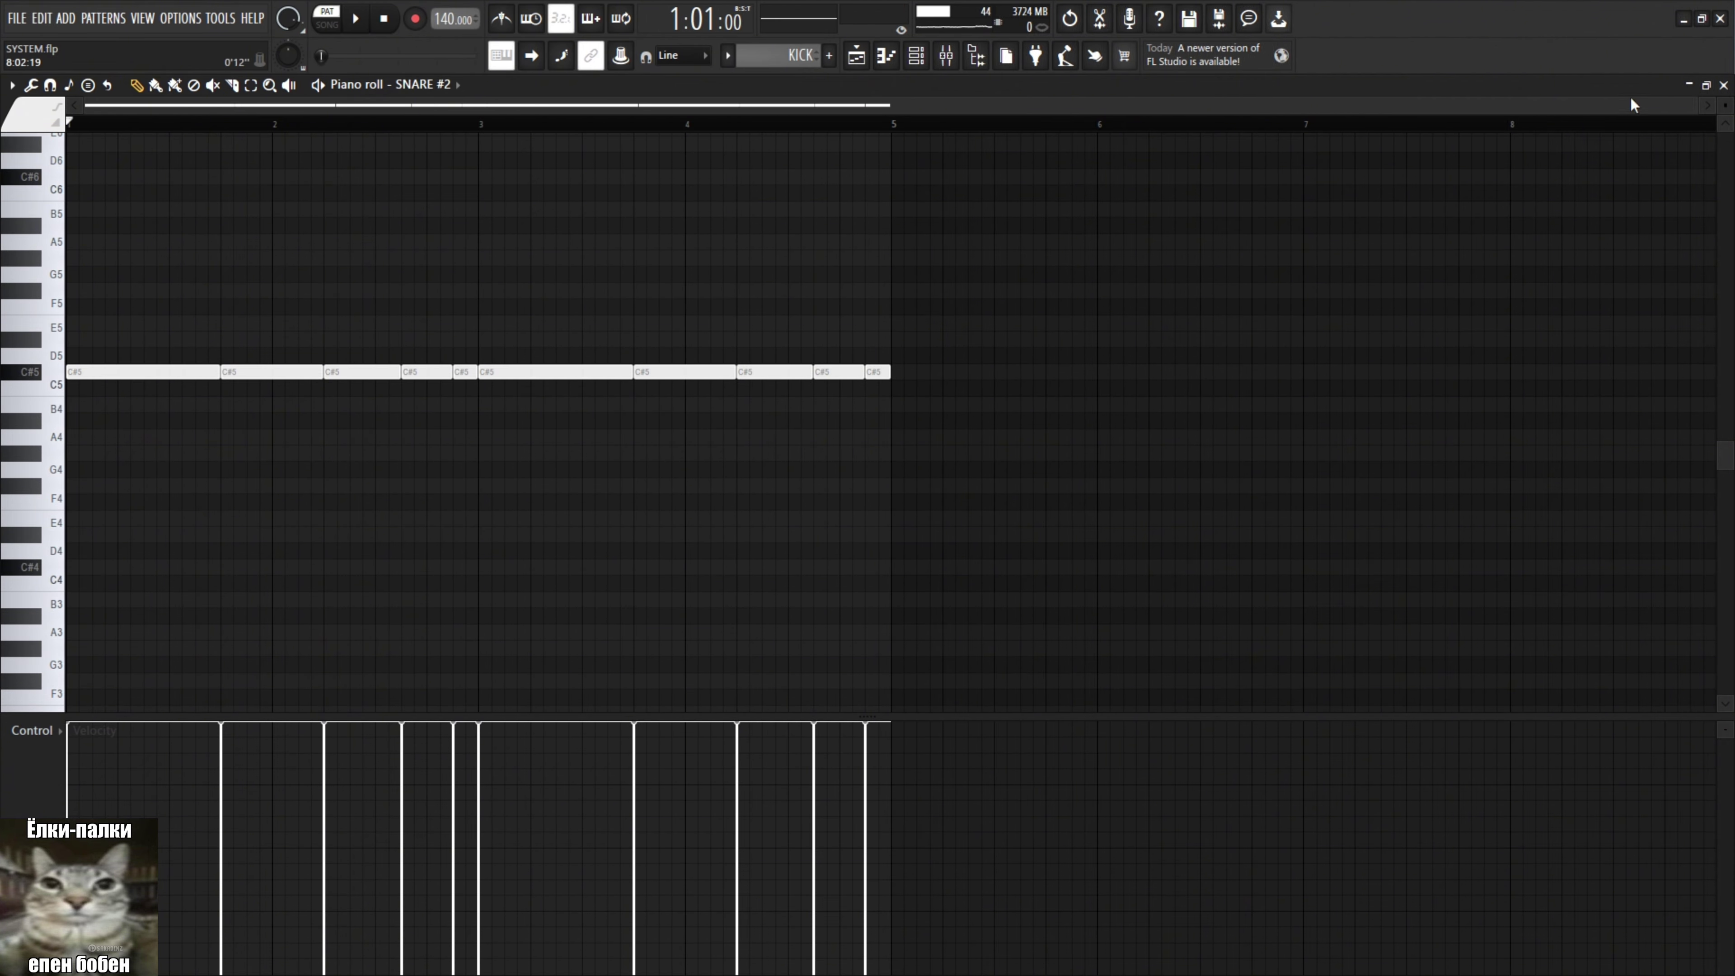
click(1724, 85)
double_click(27, 429)
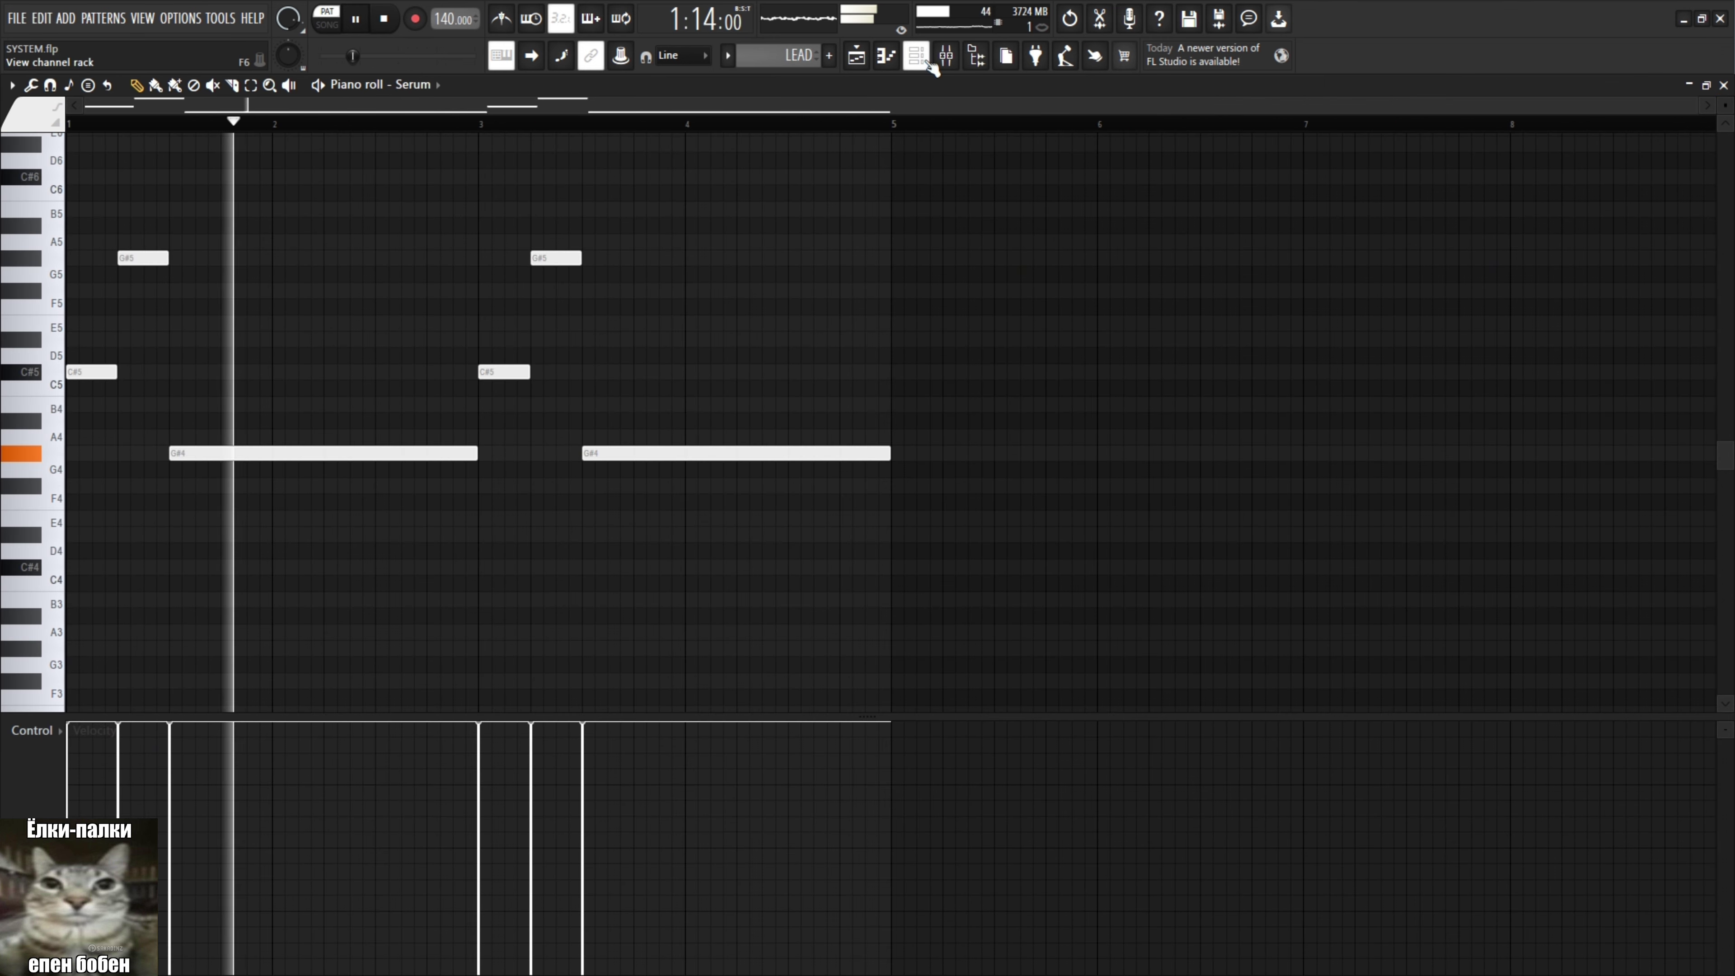
Examine the oscillators, effects chain and modulation matrix of the LEAD pattern's Serum instrument, then close it and stop playback.
key(F6)
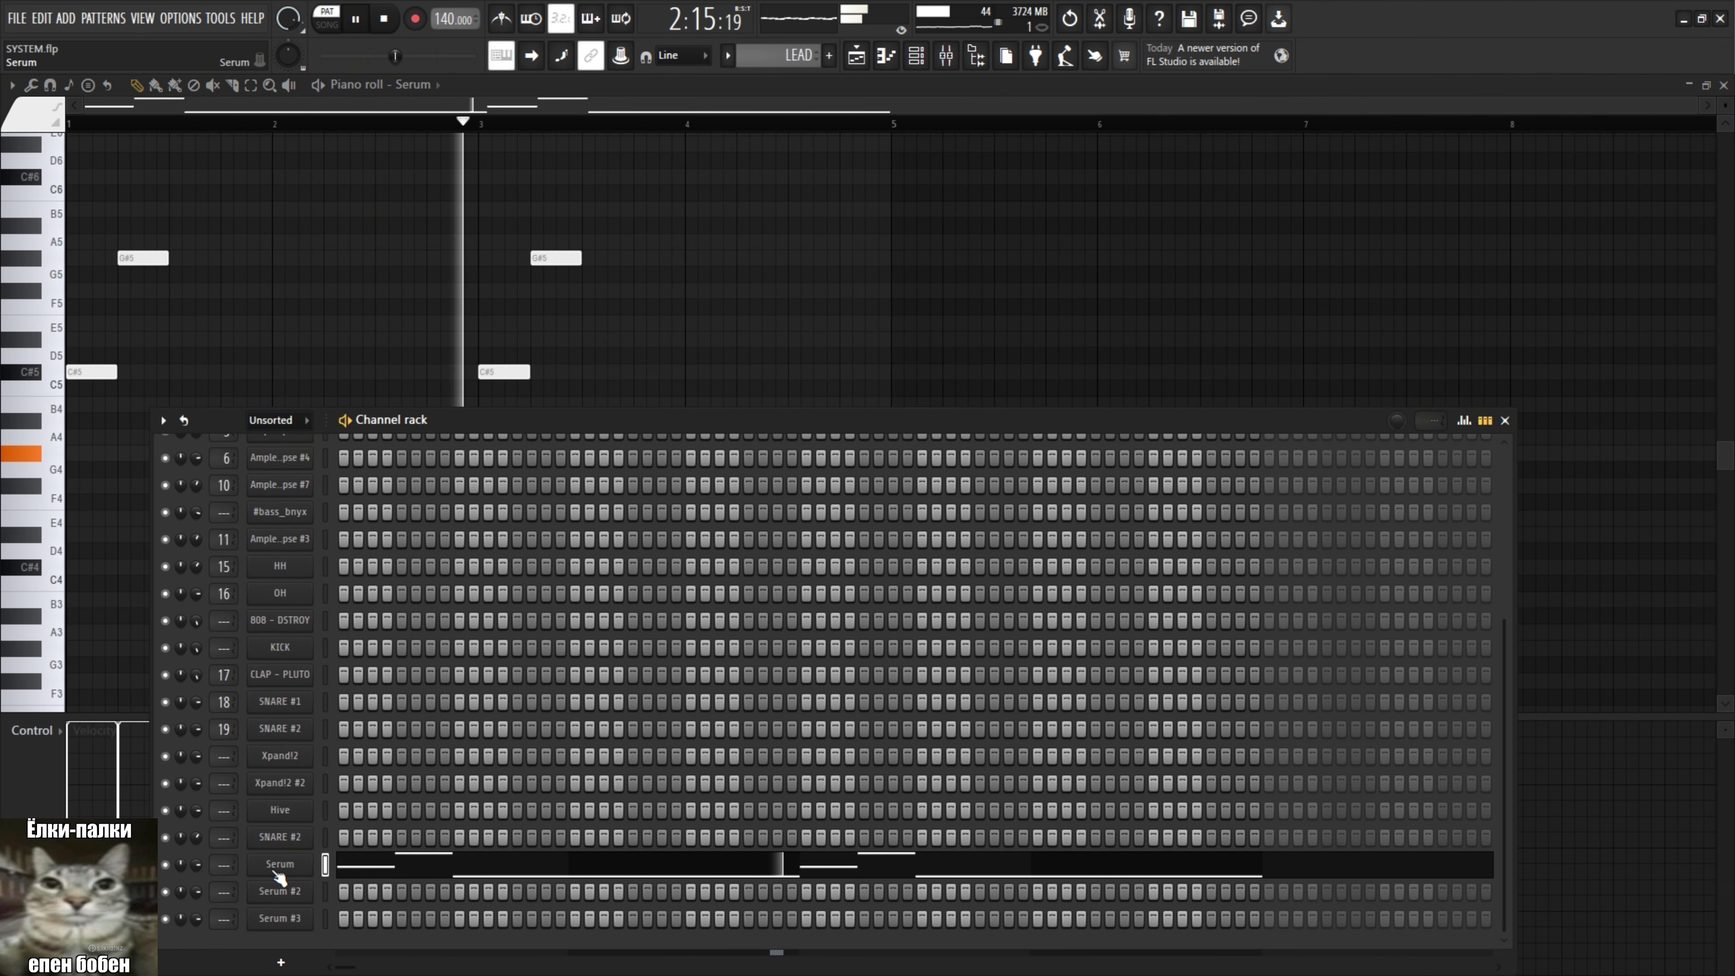
click(276, 872)
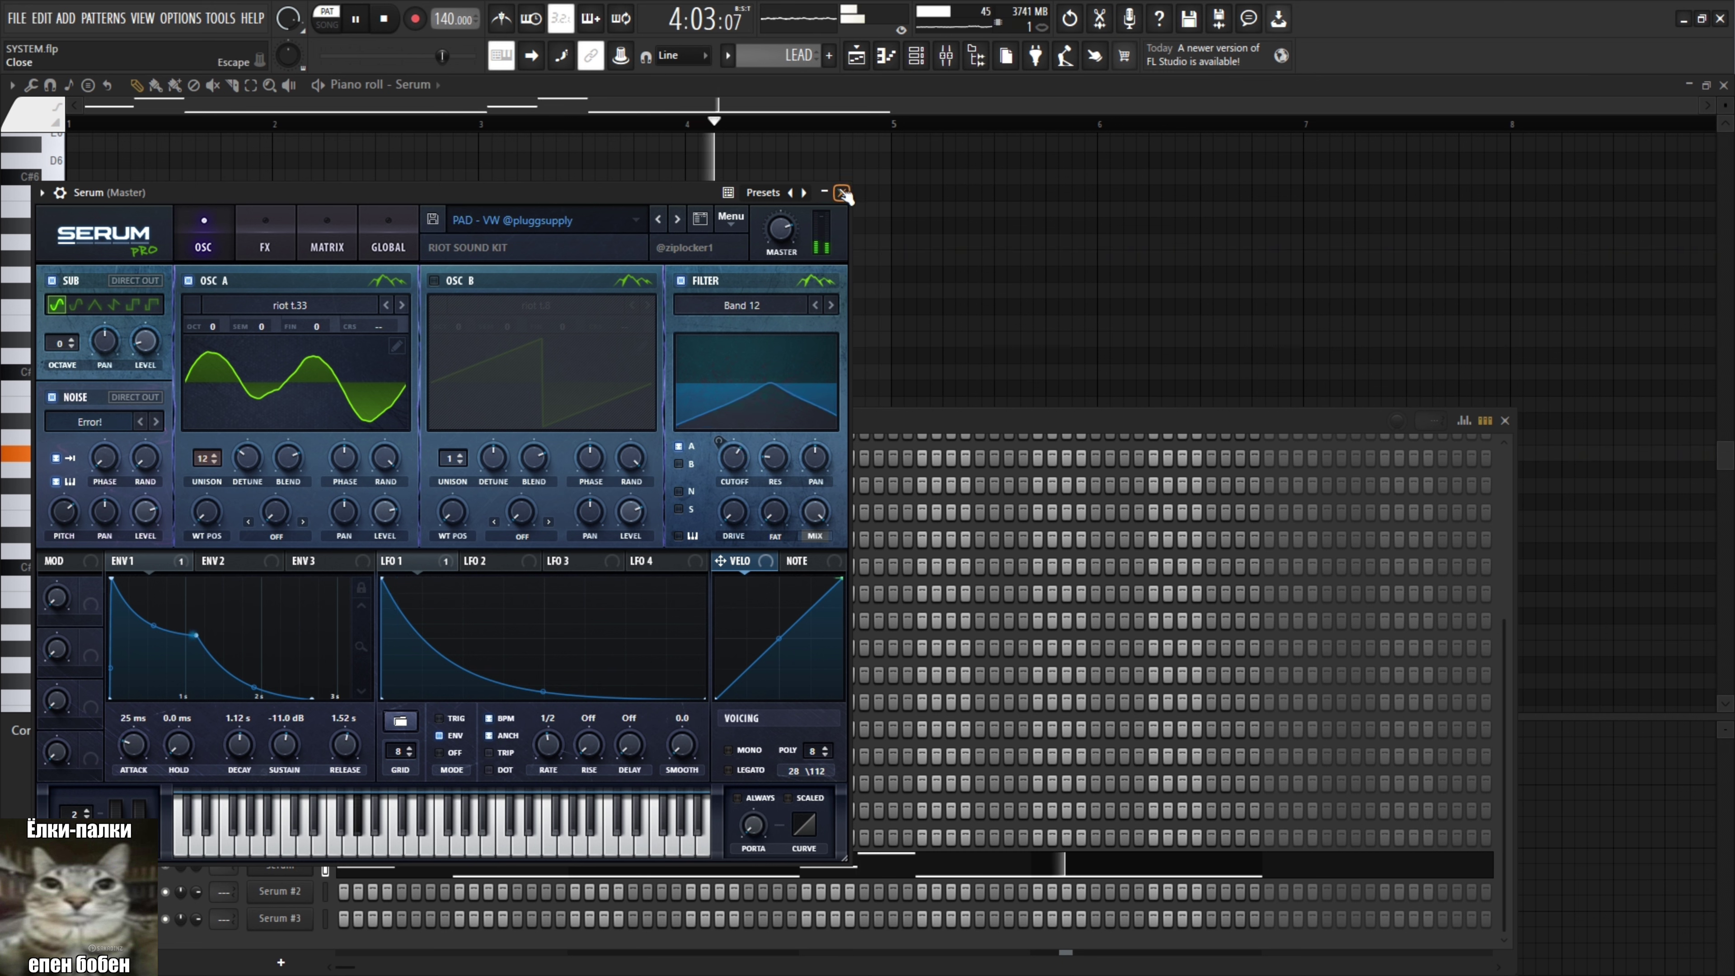
click(274, 242)
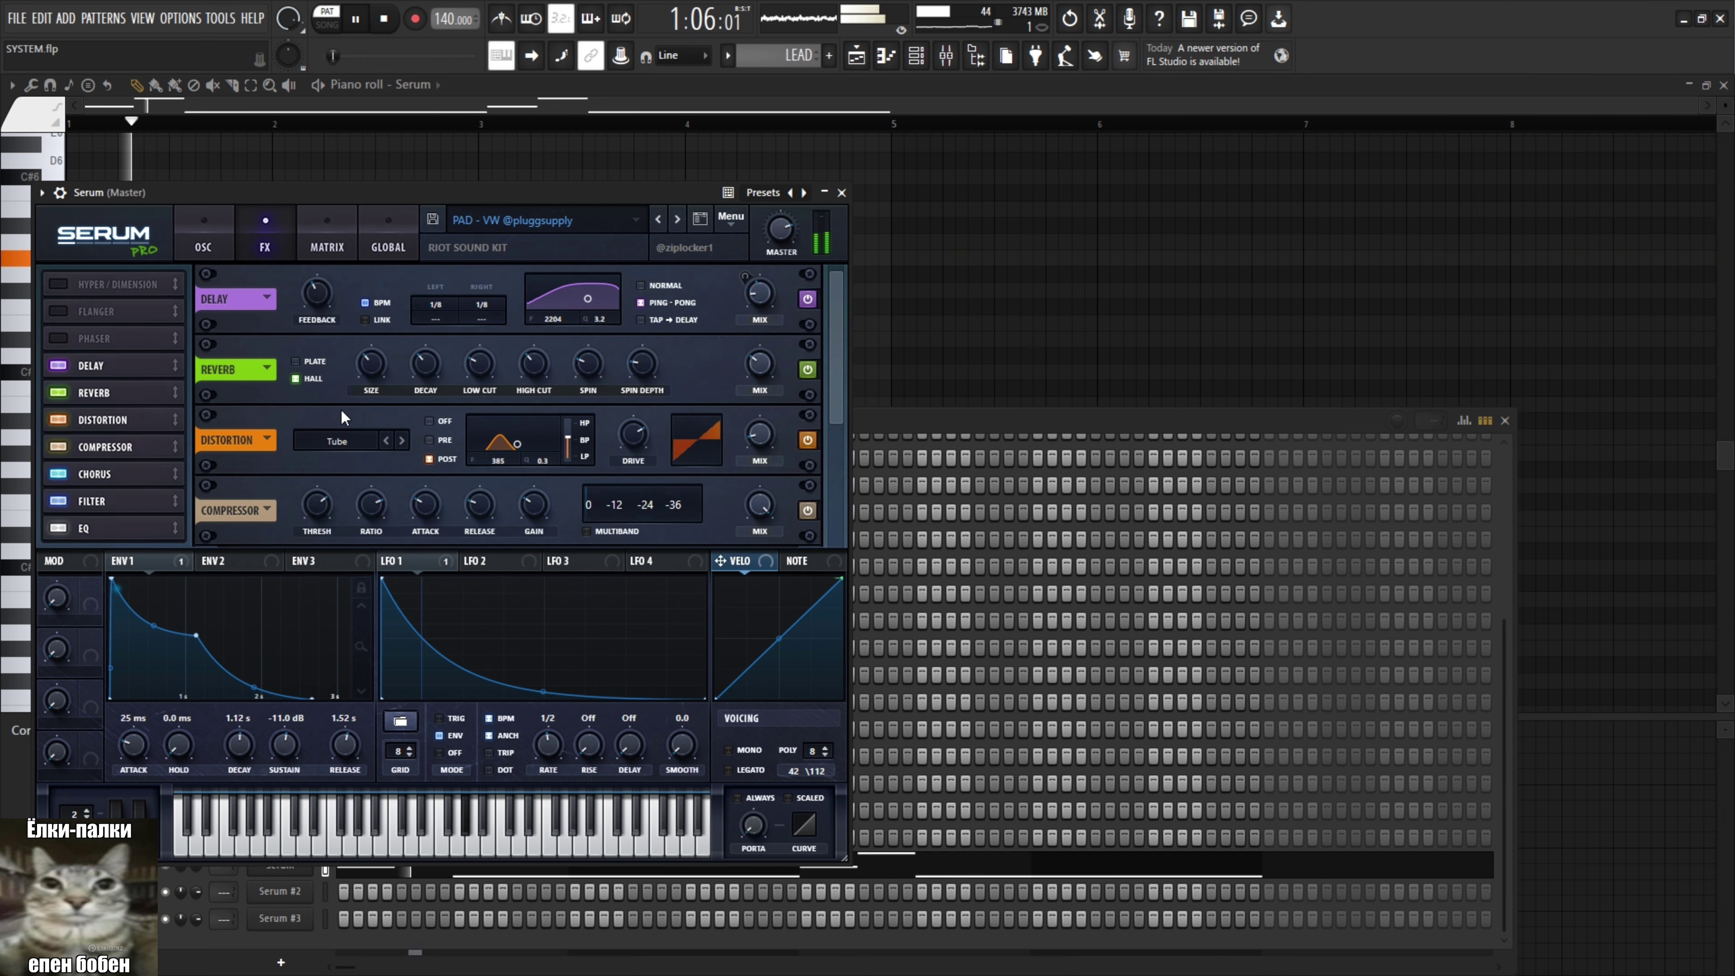
drag(834, 399, 831, 544)
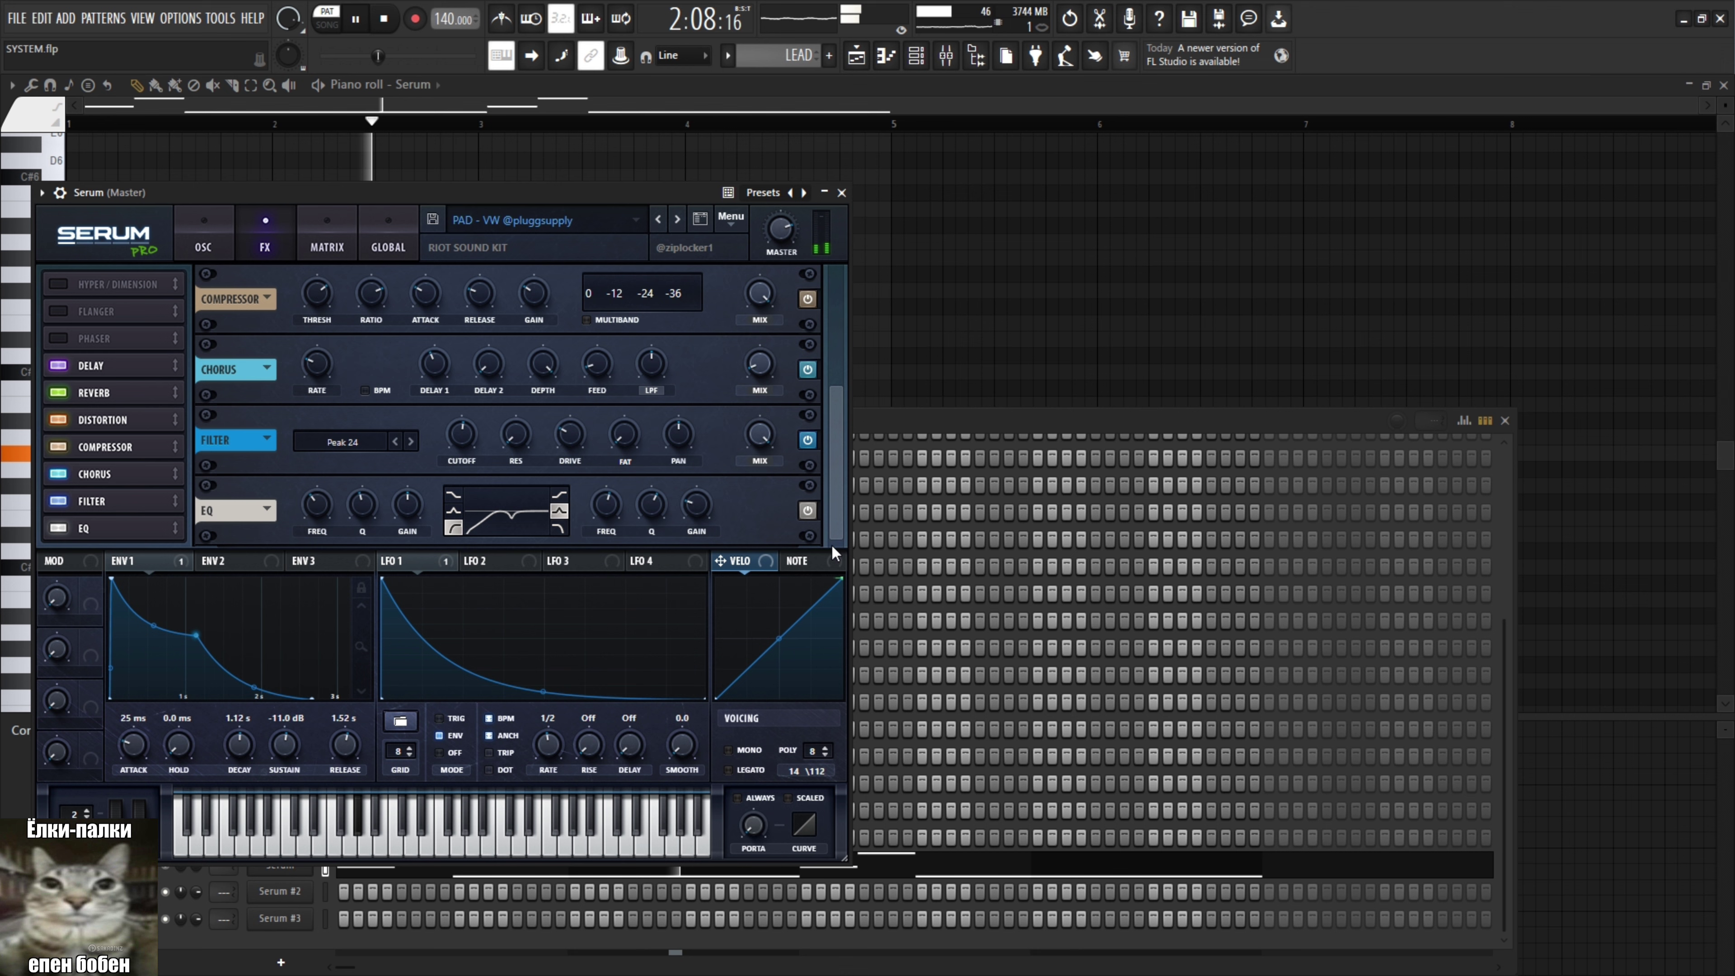
click(324, 237)
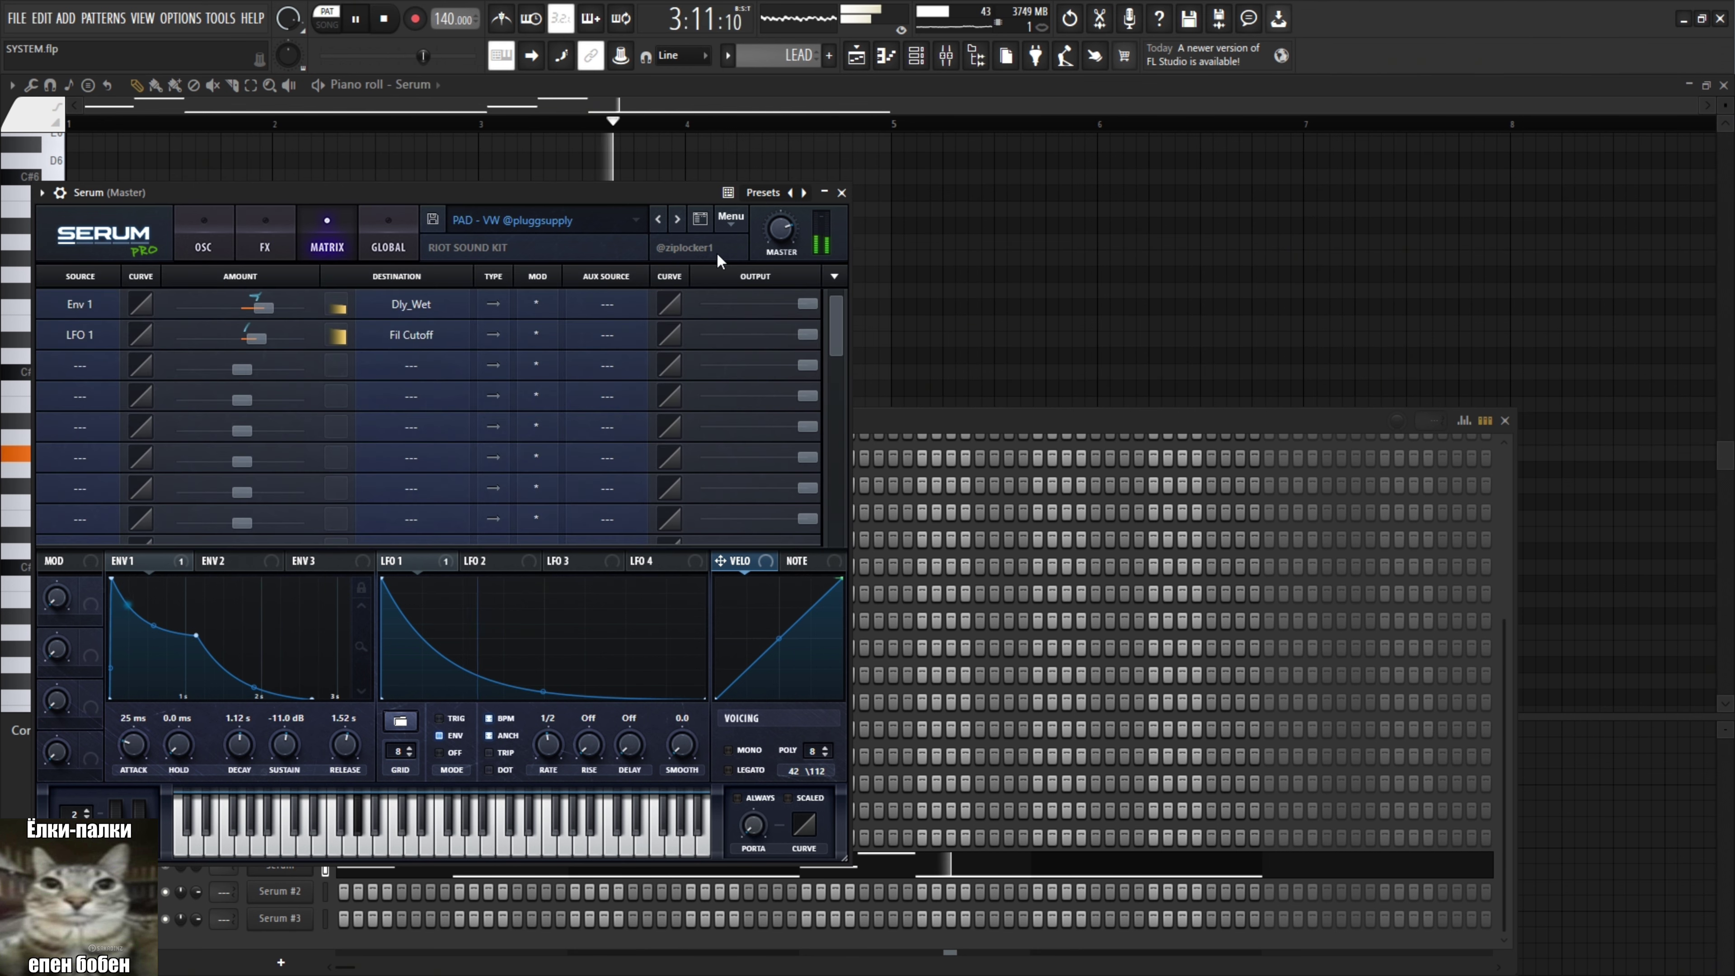
click(842, 192)
click(1479, 405)
key(space)
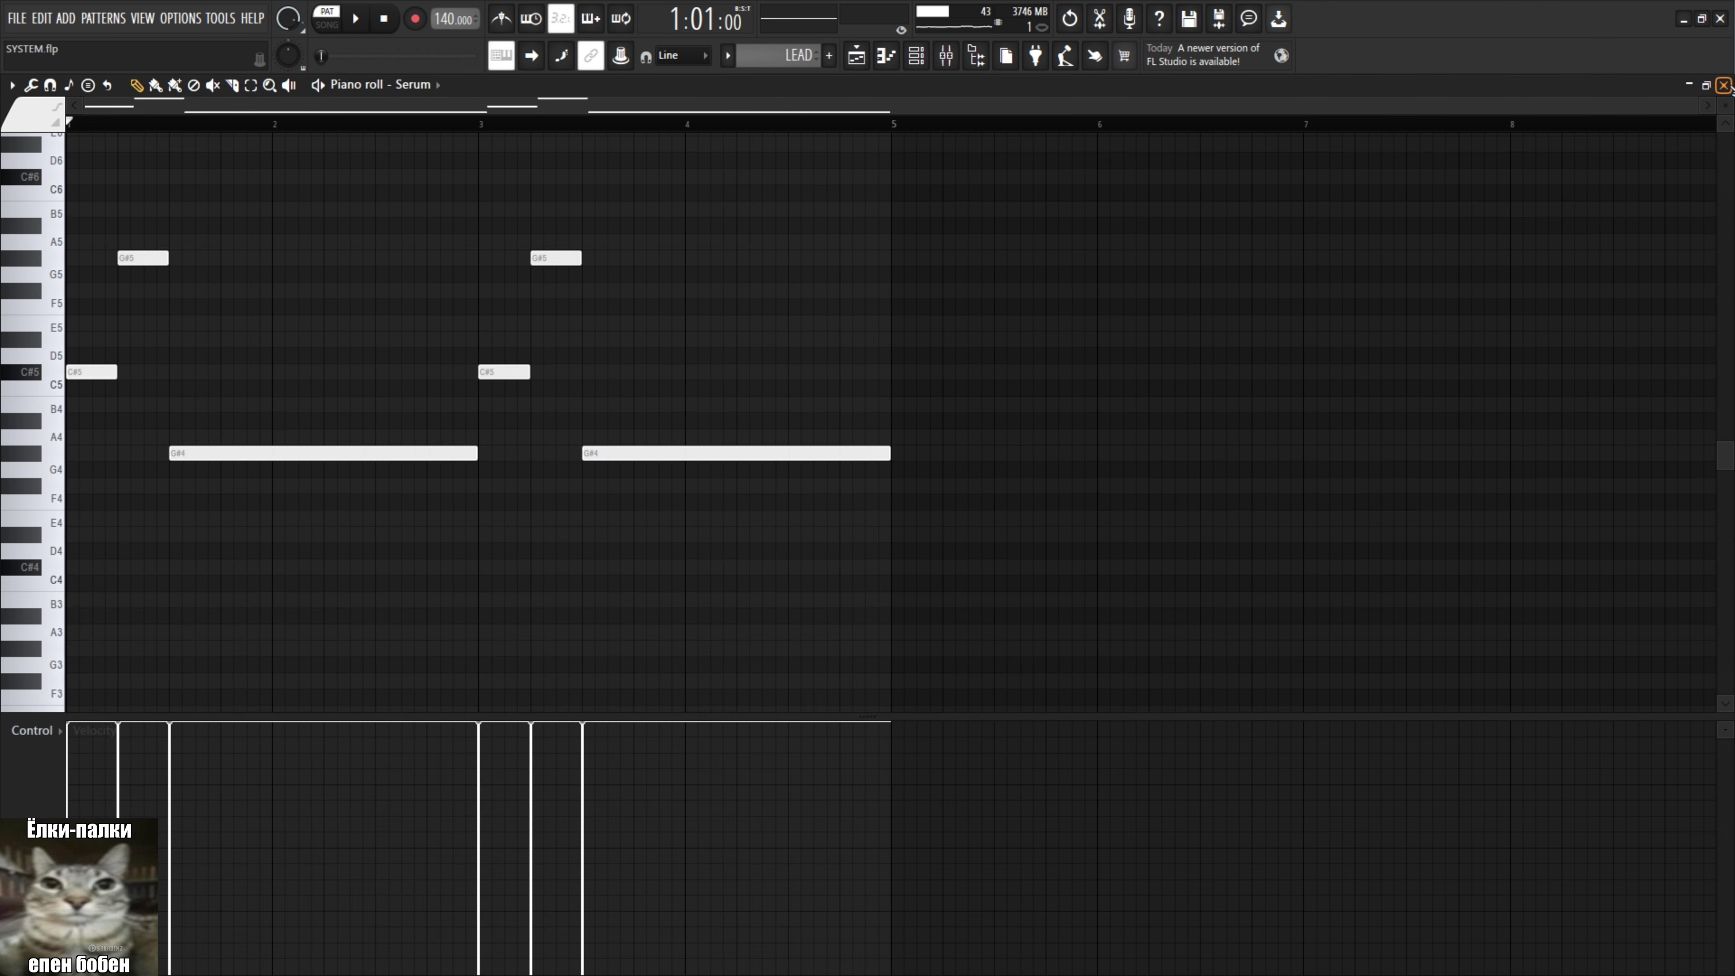
Play the PAD #1 pattern in the piano roll and examine its Hive notes across the lower and upper octaves.
key(F5)
click(44, 456)
key(F7)
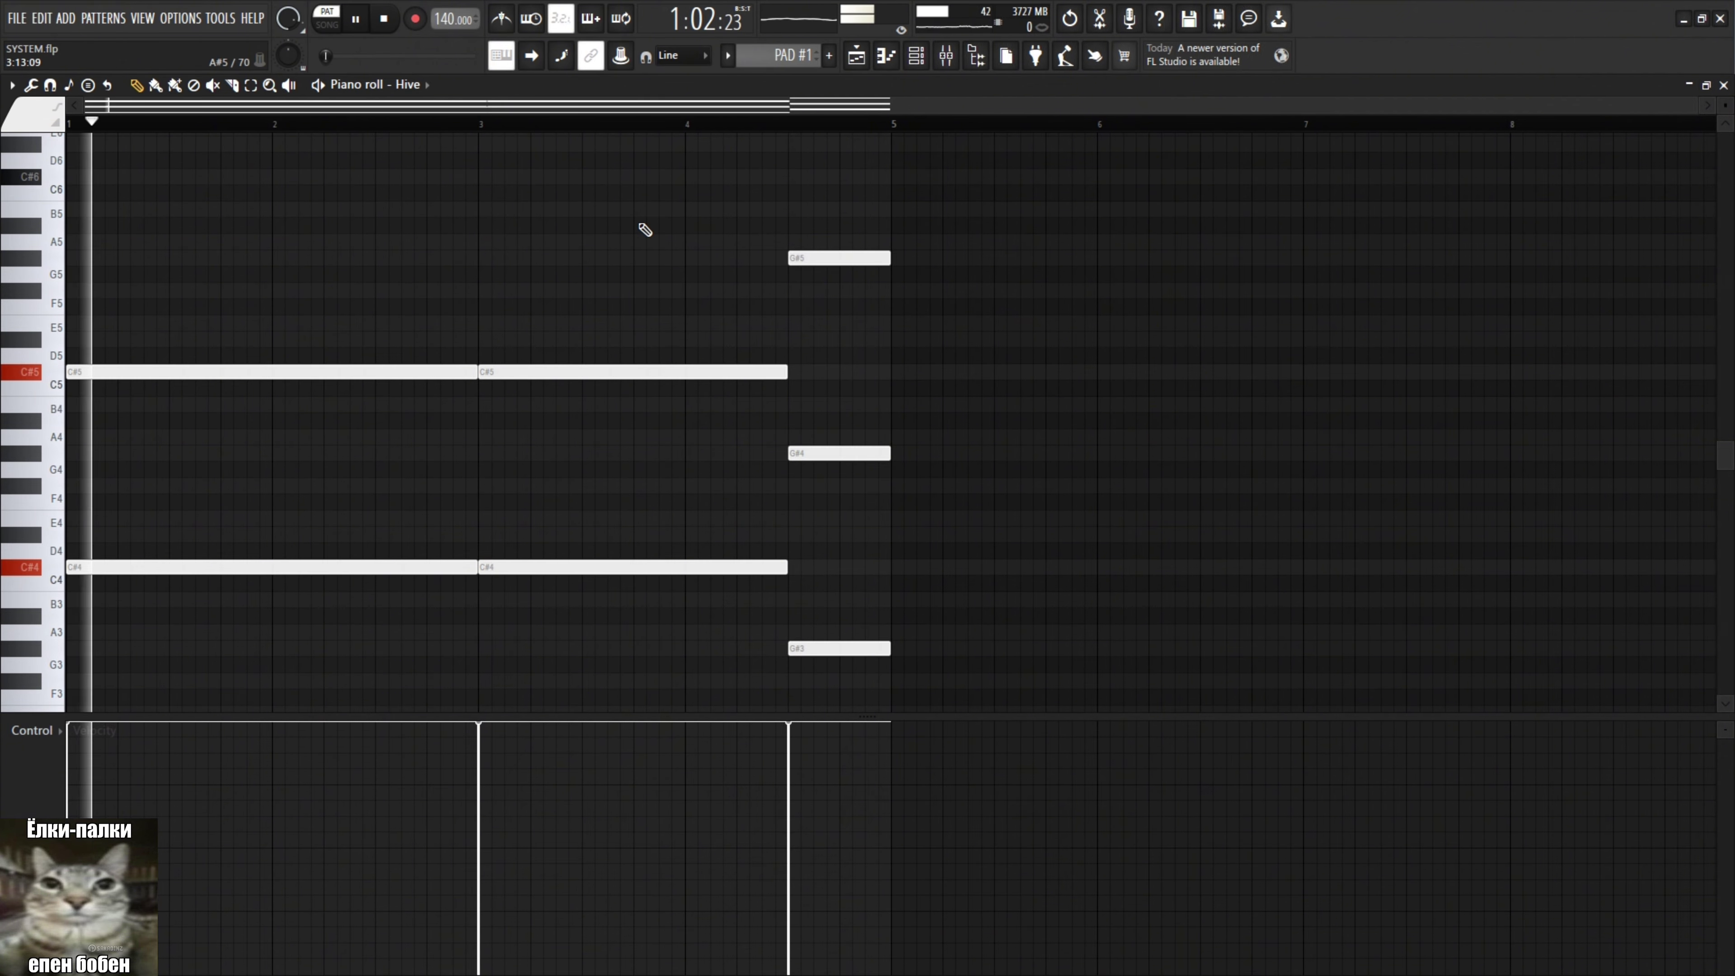
scroll(857, 168, down, 3)
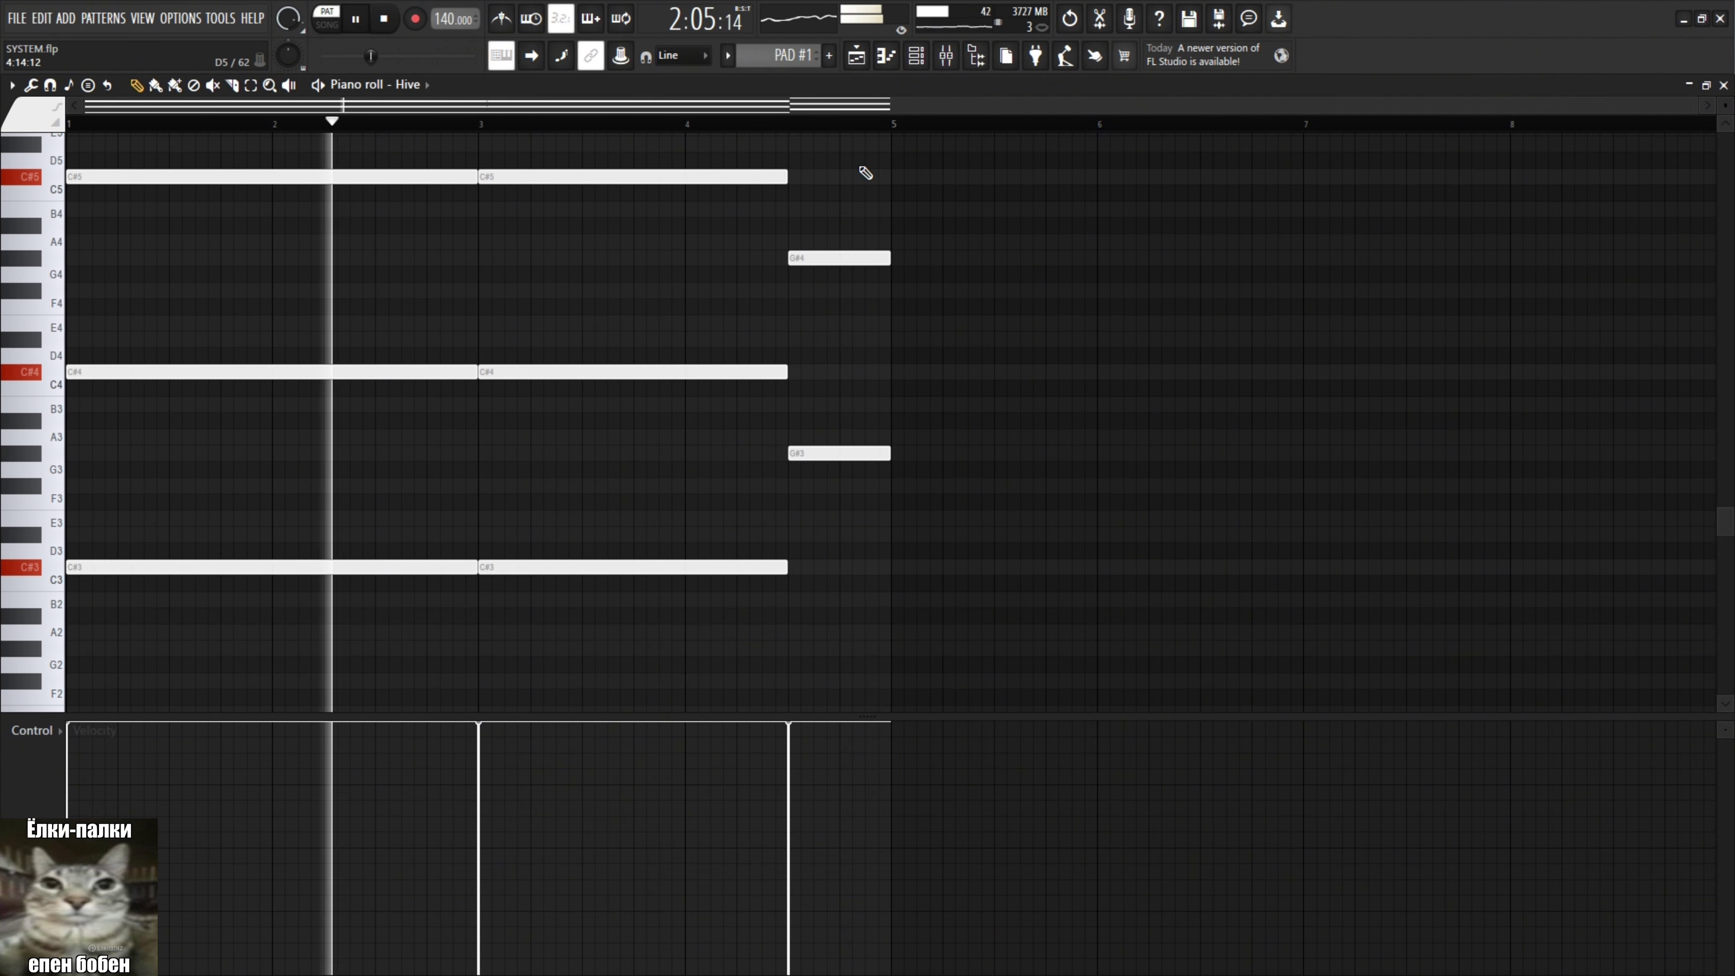
scroll(1002, 214, up, 3)
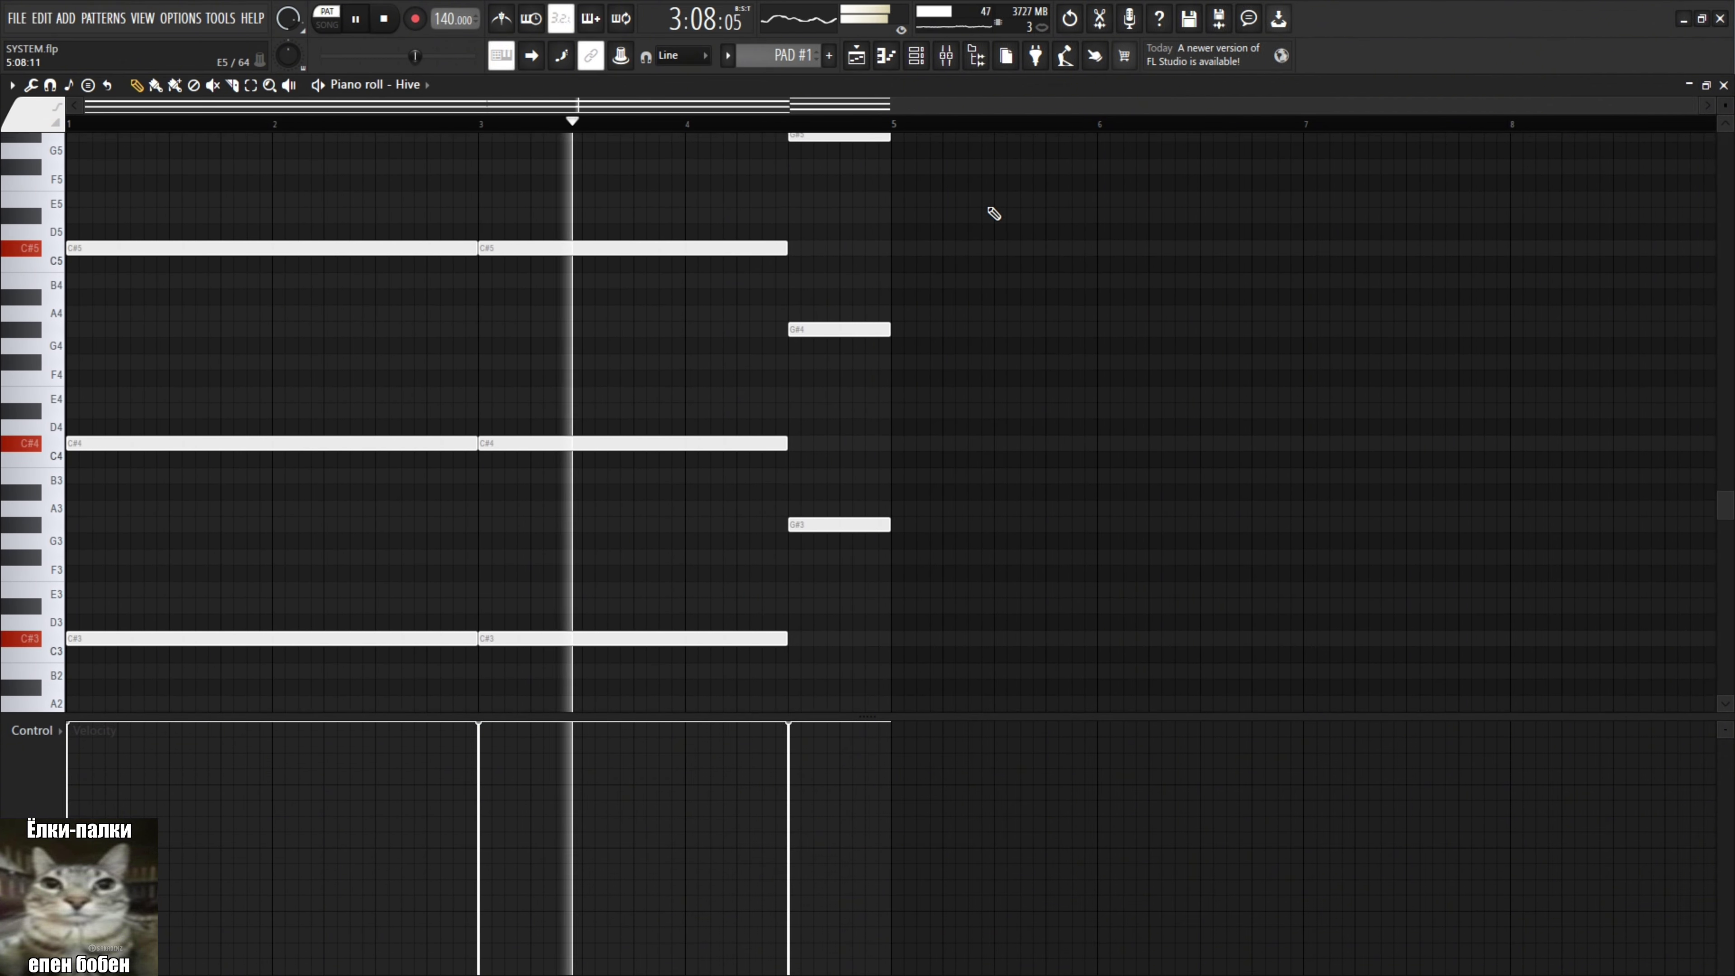
scroll(1019, 197, up, 4)
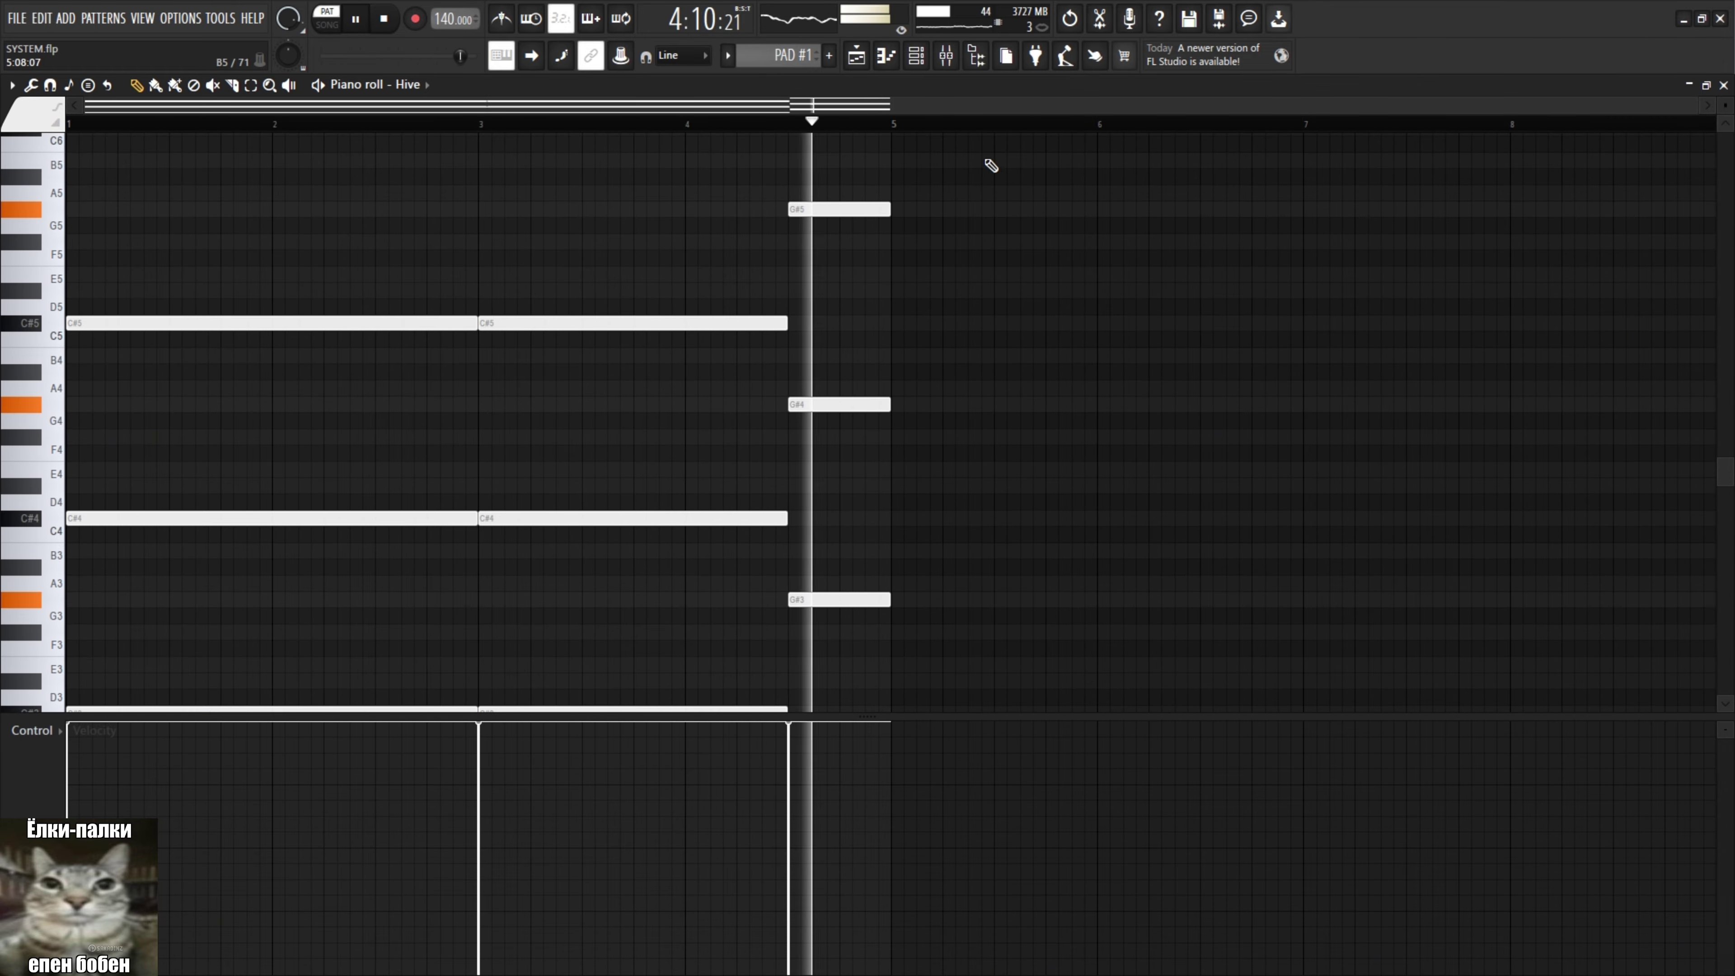
Stop playback, examine the preset loaded in PAD #1's Hive instrument and return to the playlist.
click(916, 55)
key(space)
right_click(282, 809)
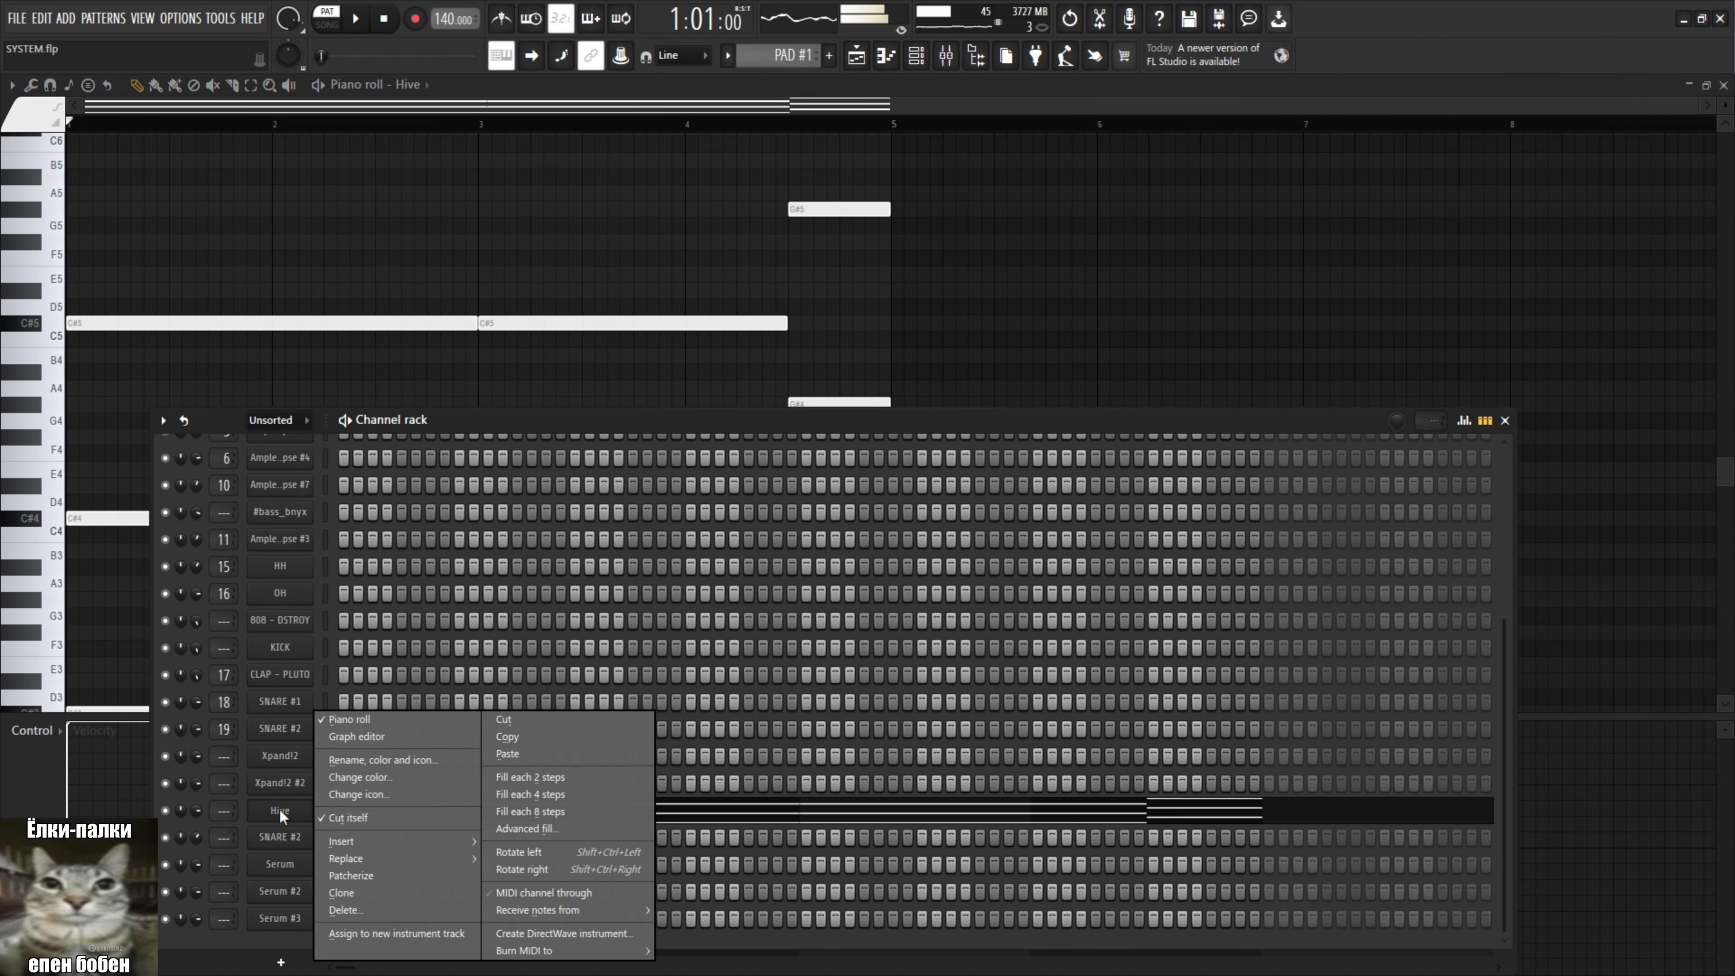
key(Escape)
click(282, 810)
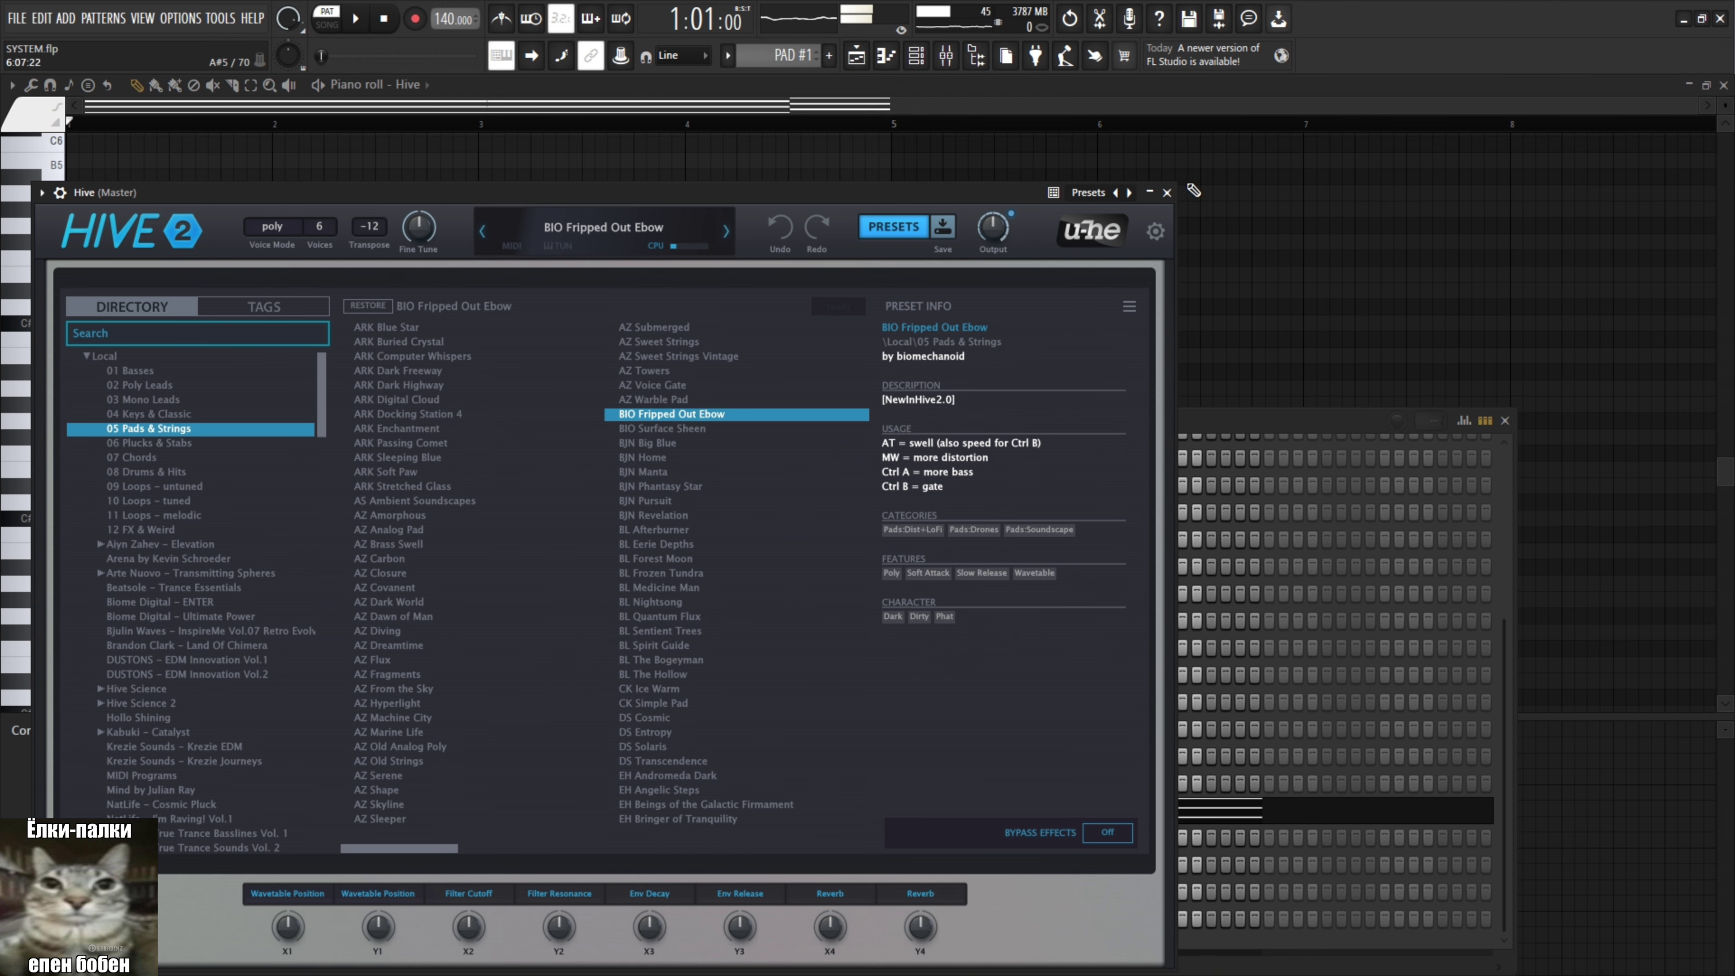
click(1167, 192)
click(1725, 84)
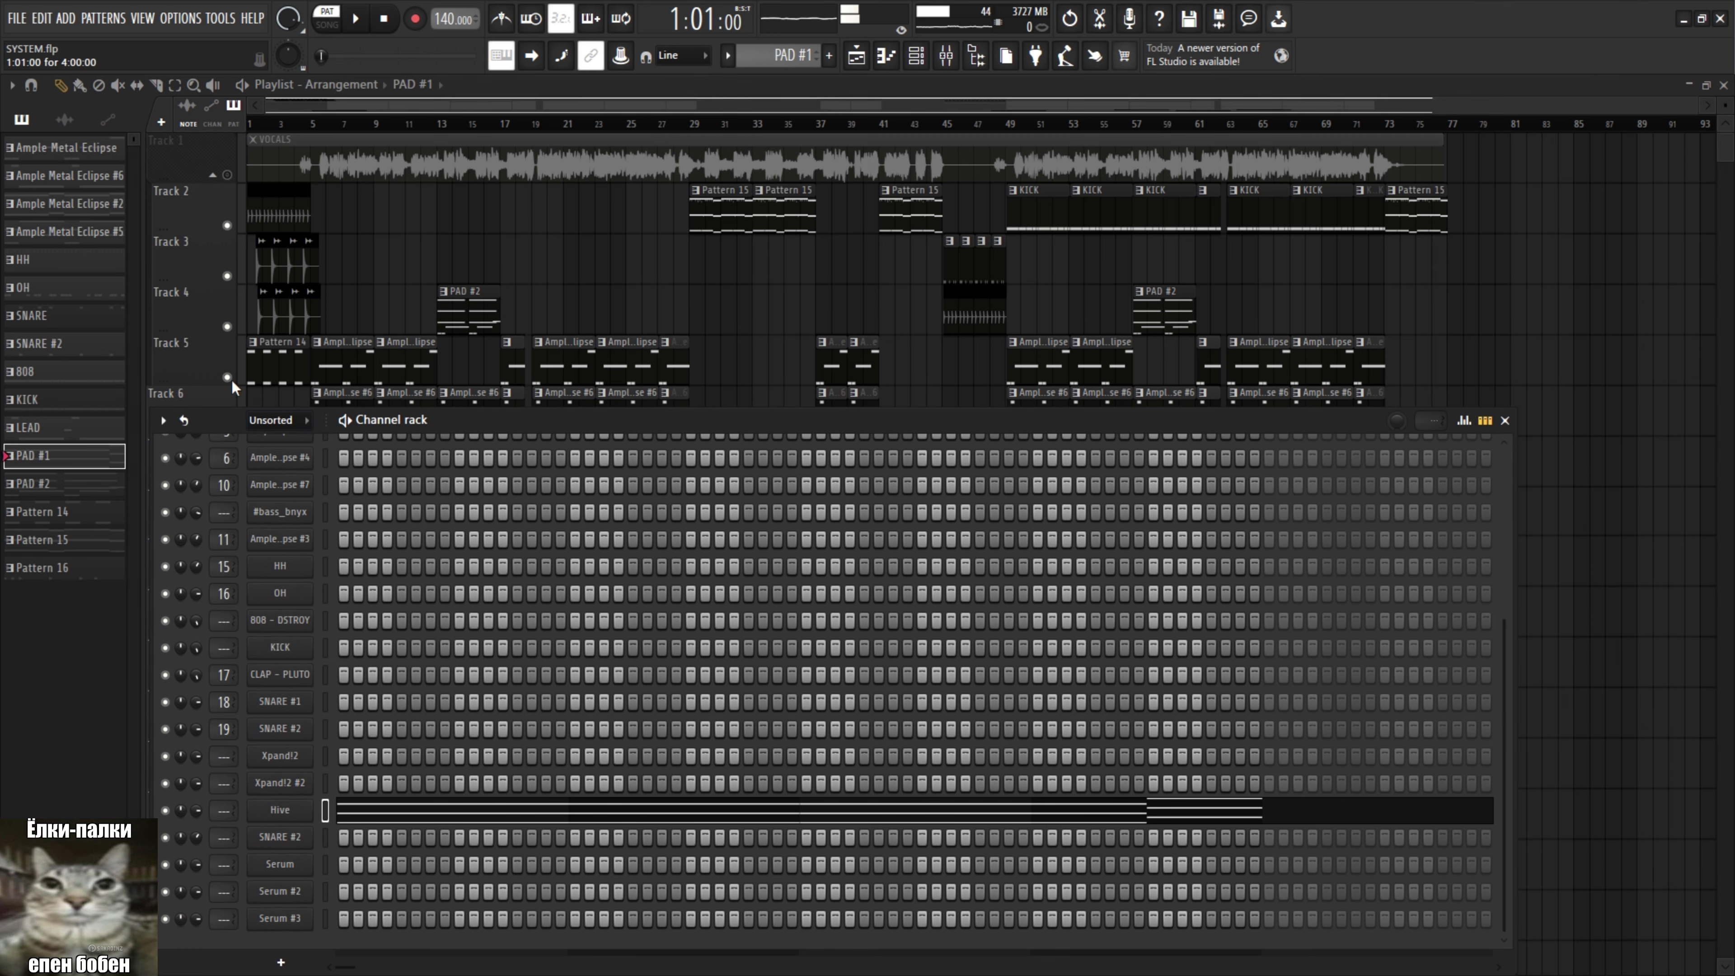
Play the PAD #2 pattern and examine the Serum #2 notes in the piano roll.
click(52, 494)
key(F7)
scroll(604, 260, up, 2)
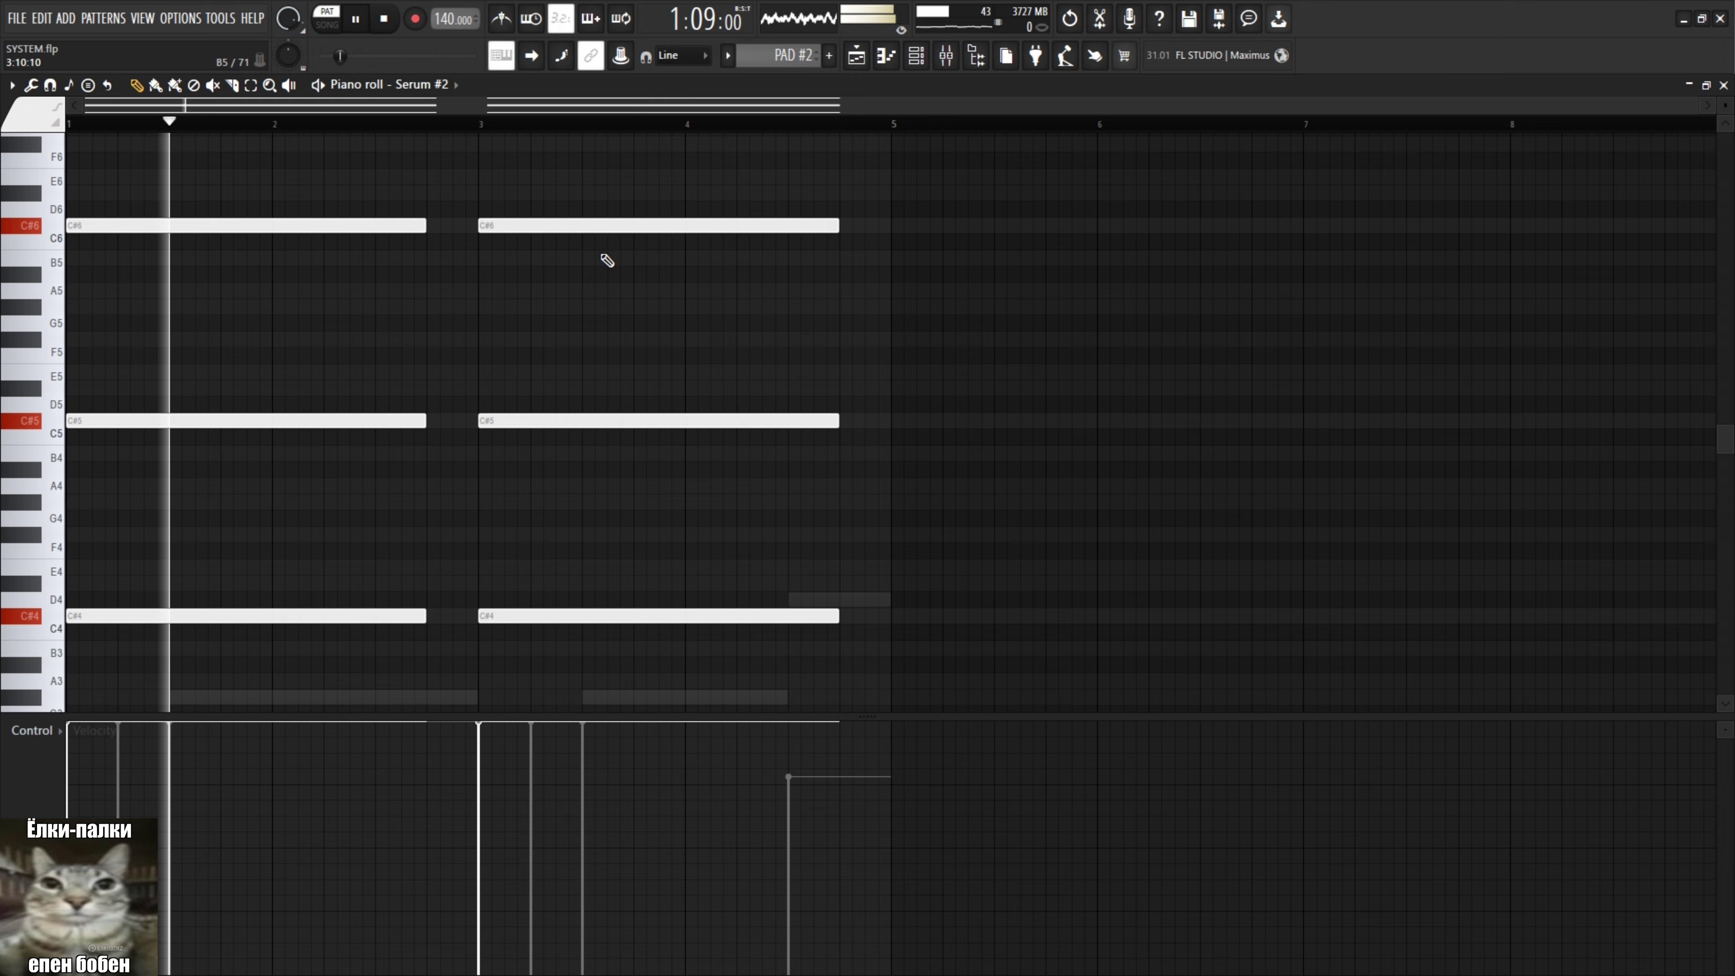
scroll(607, 260, down, 1)
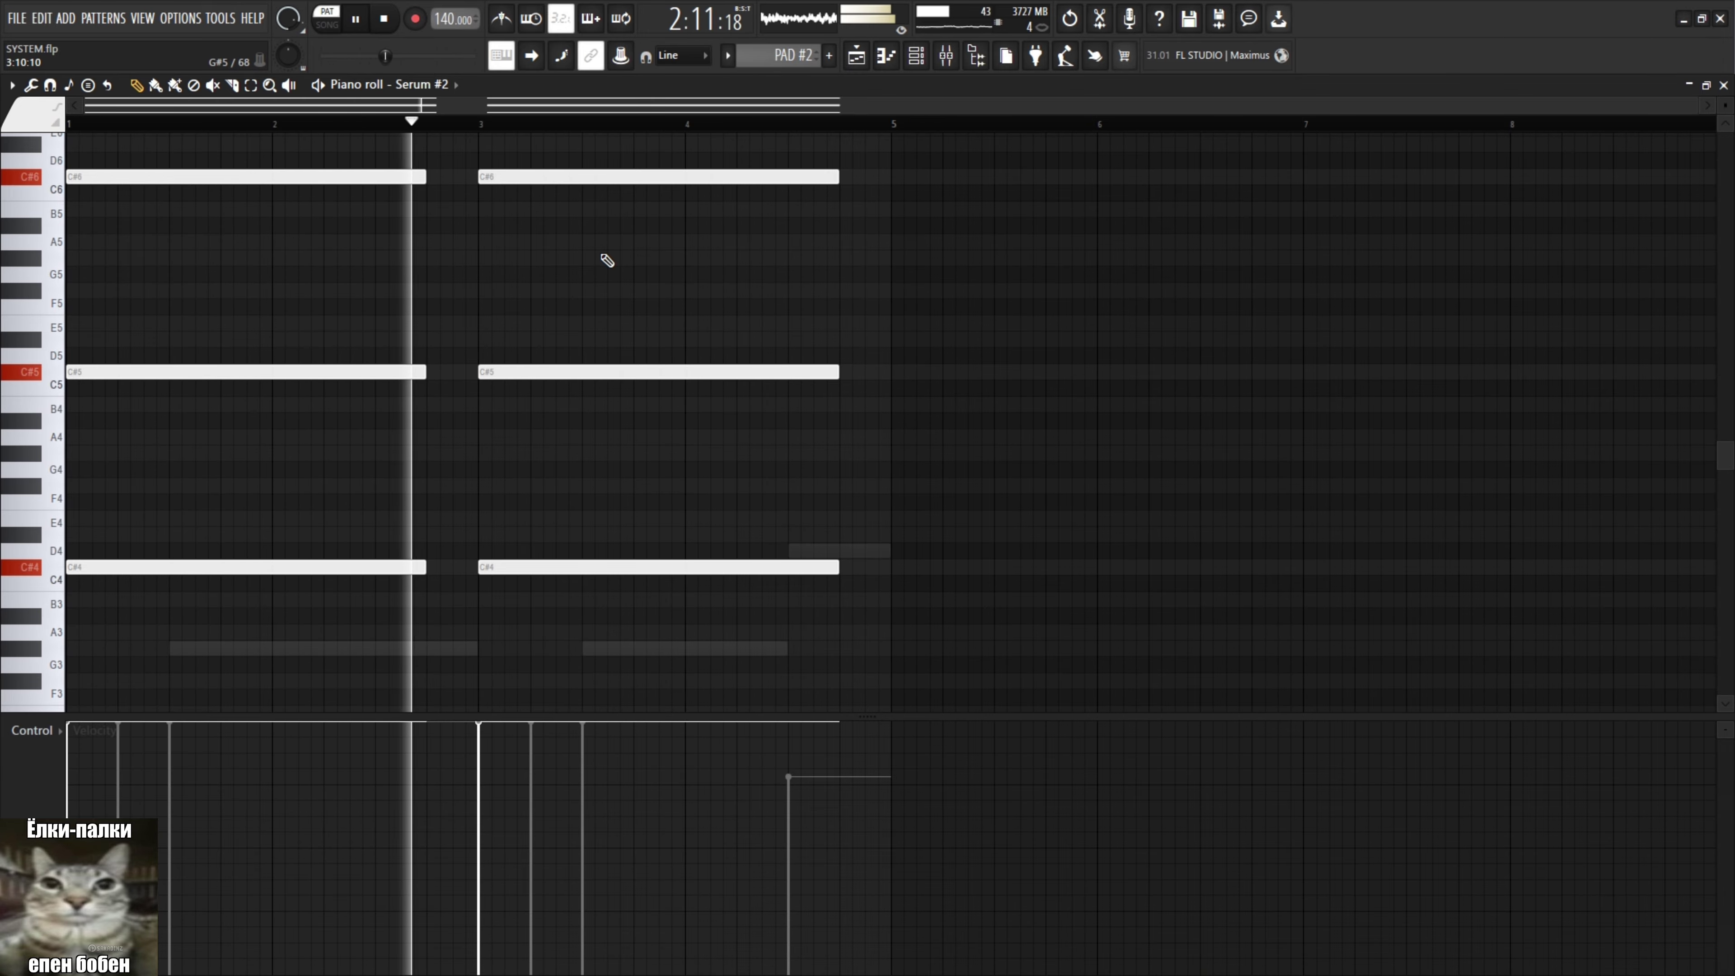
Switch the PAD #2 piano roll to the Serum #3 channel and examine its notes down to the lower octaves.
click(922, 62)
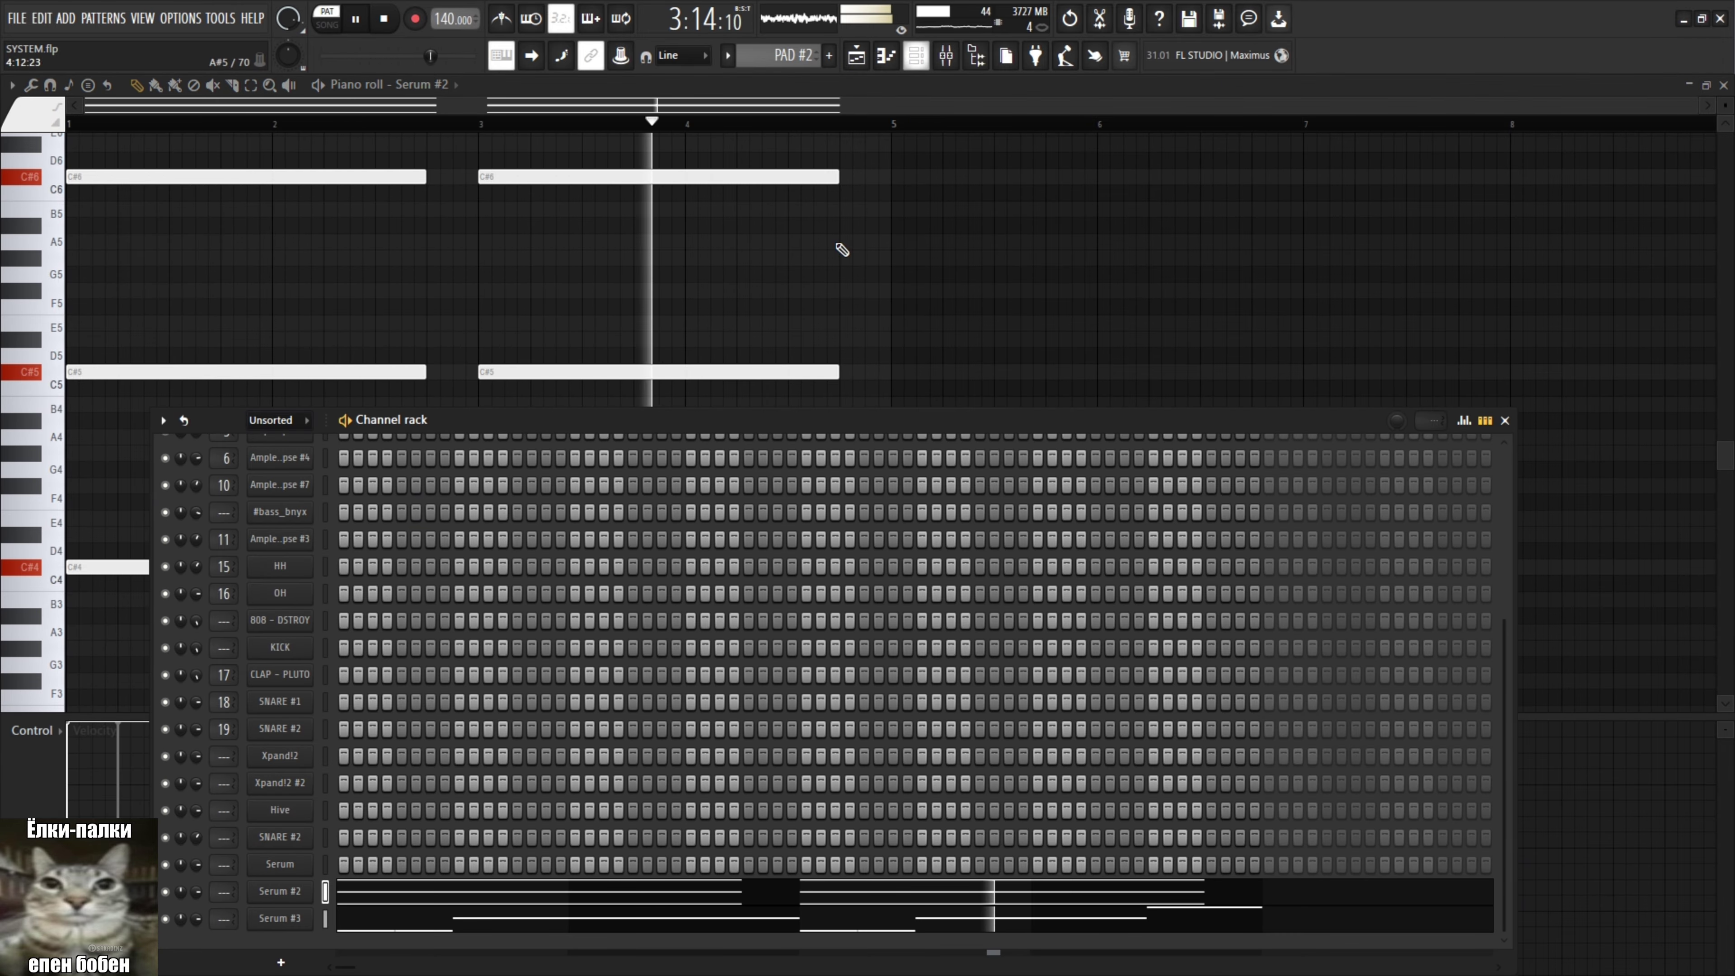
click(922, 61)
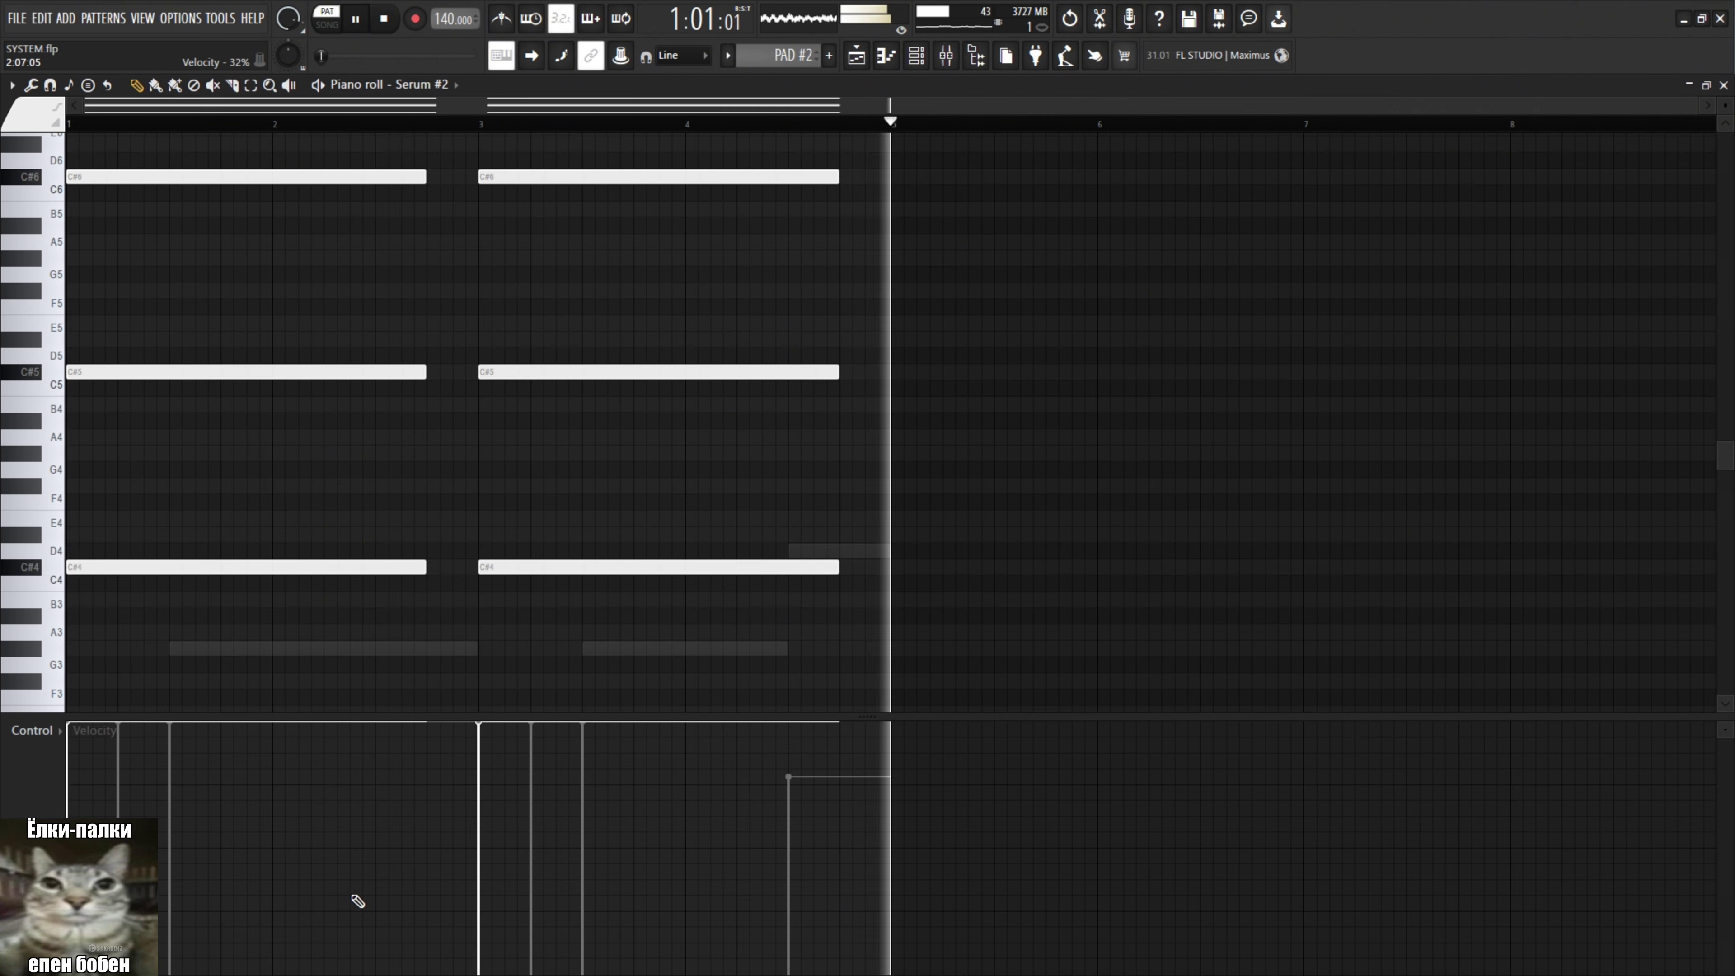
click(922, 60)
click(457, 902)
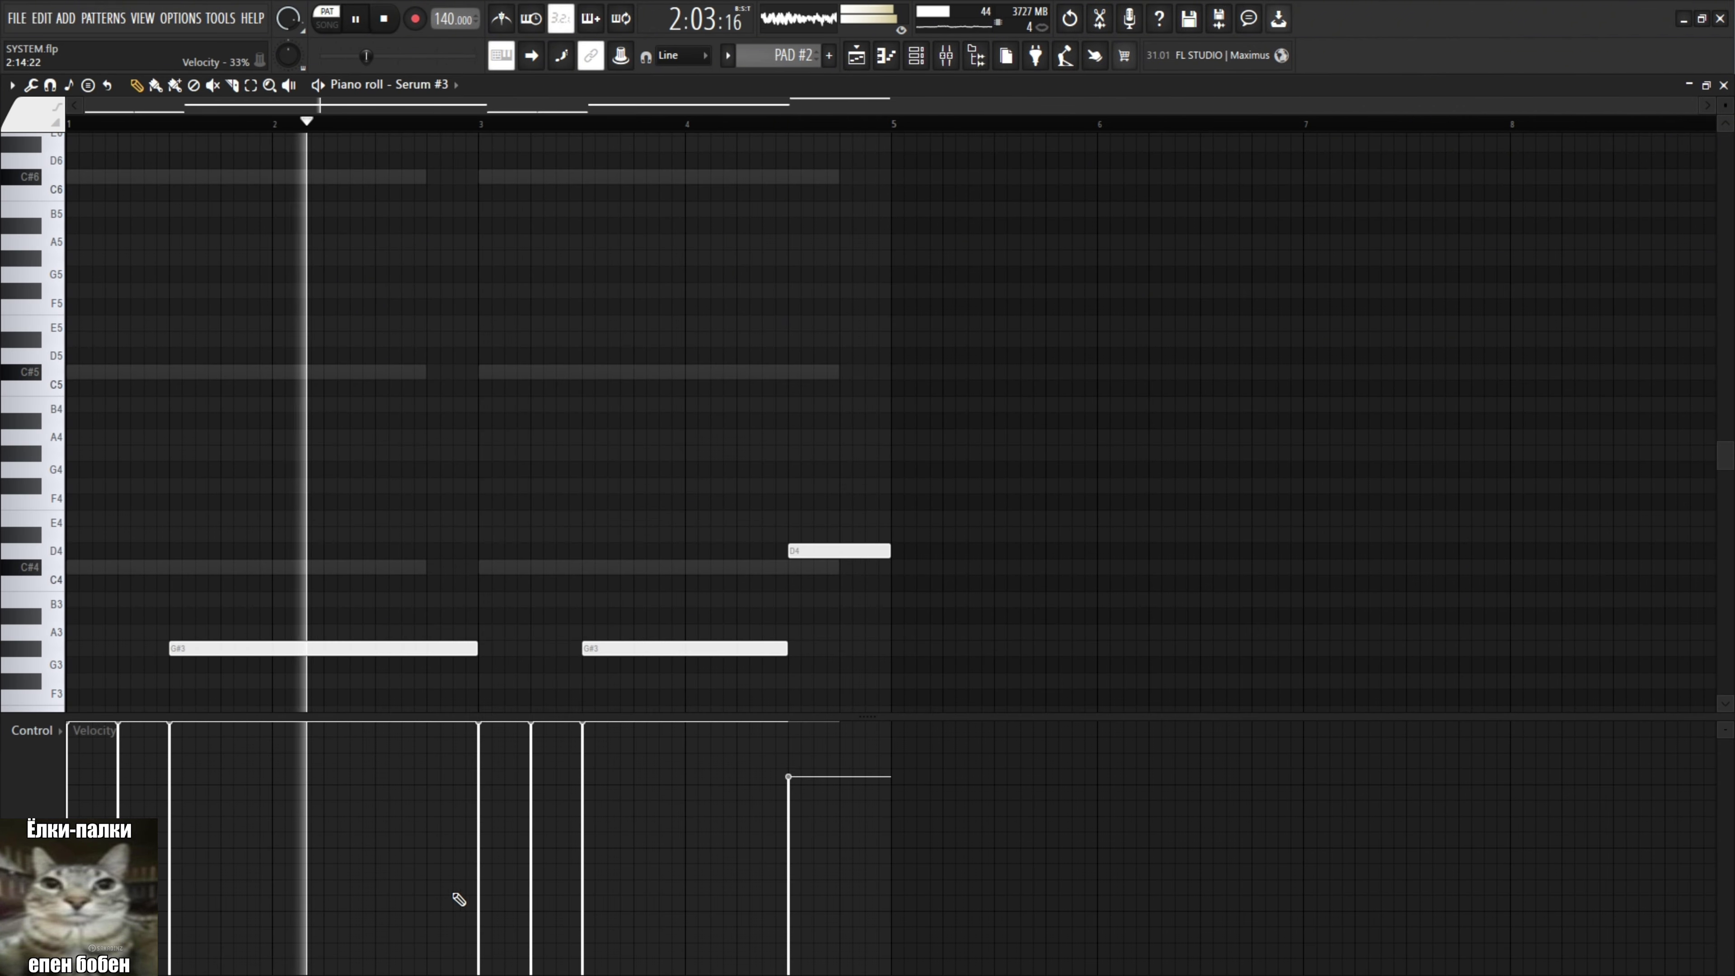
scroll(717, 573, down, 3)
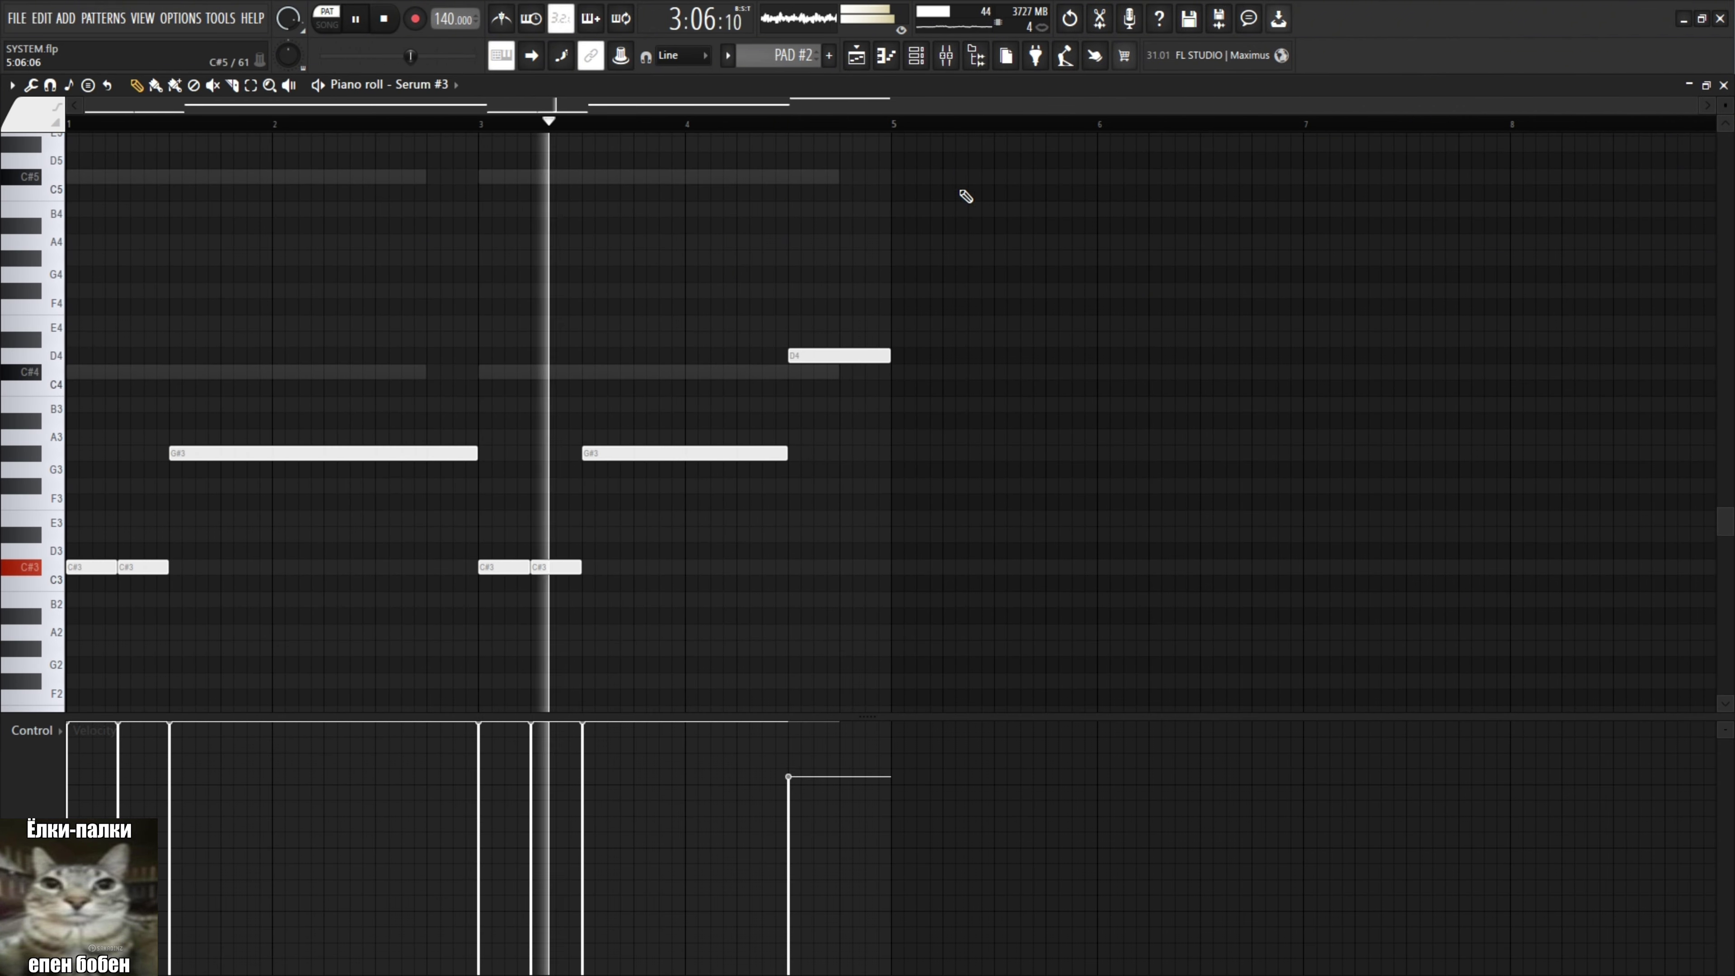
Examine the oscillators, full effects chain and modulation matrix of PAD #2's Serum #3 instrument, then close it.
key(F6)
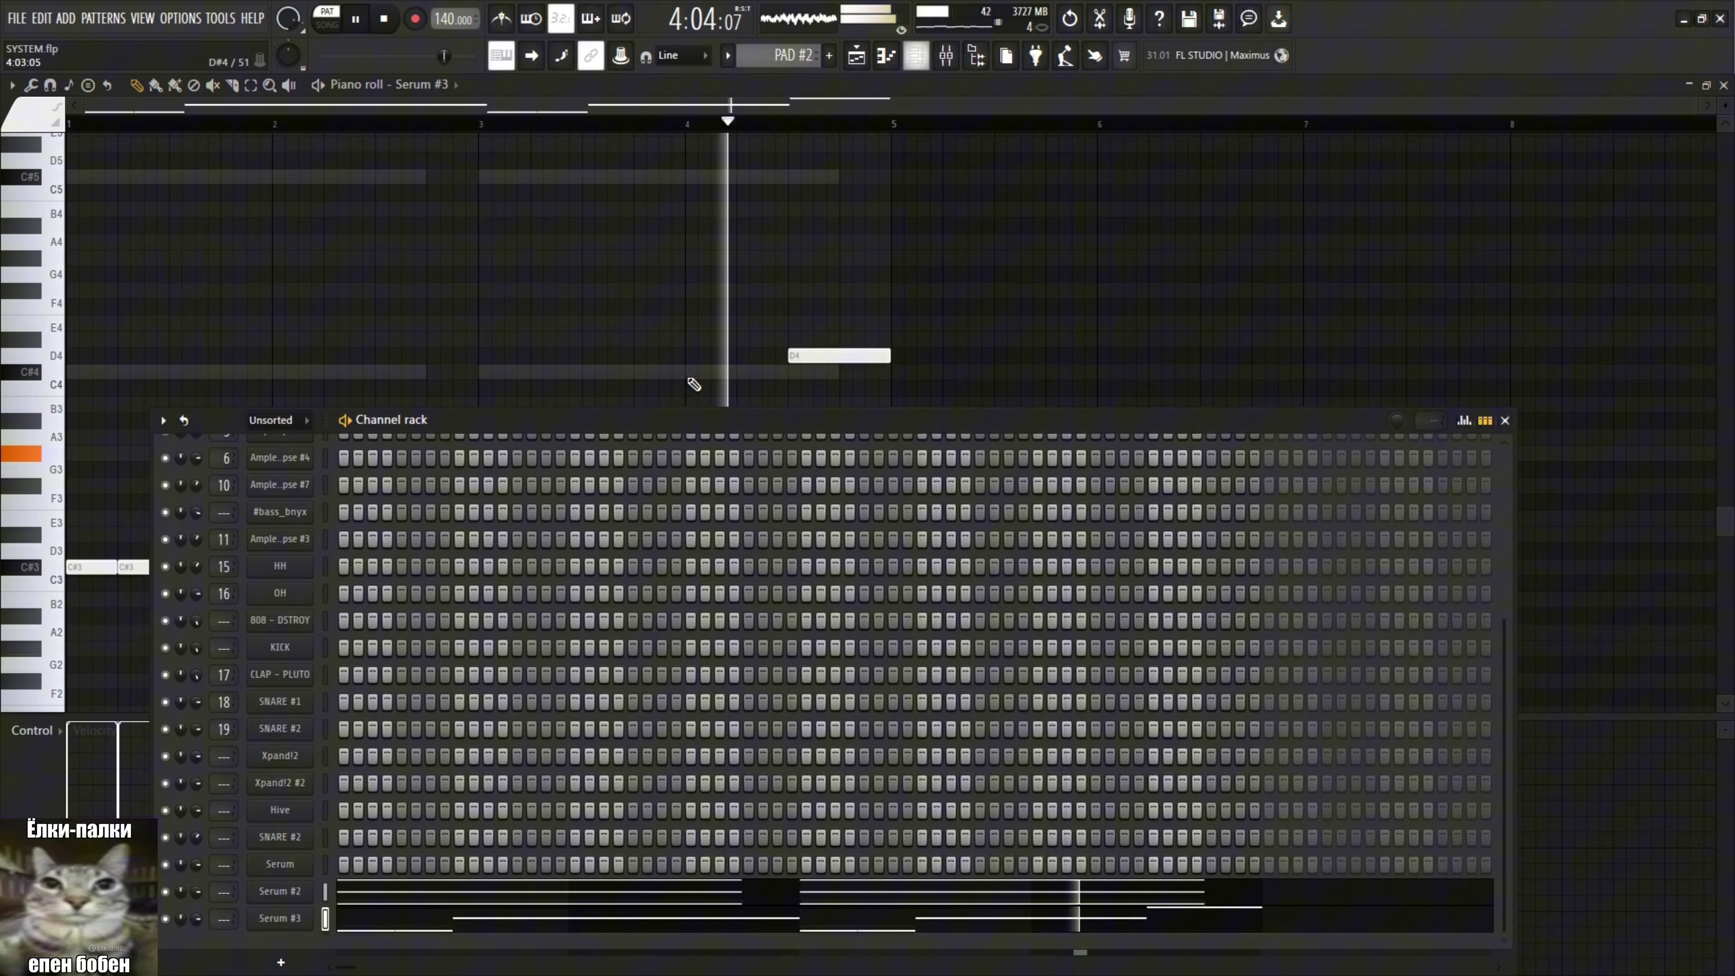
click(279, 922)
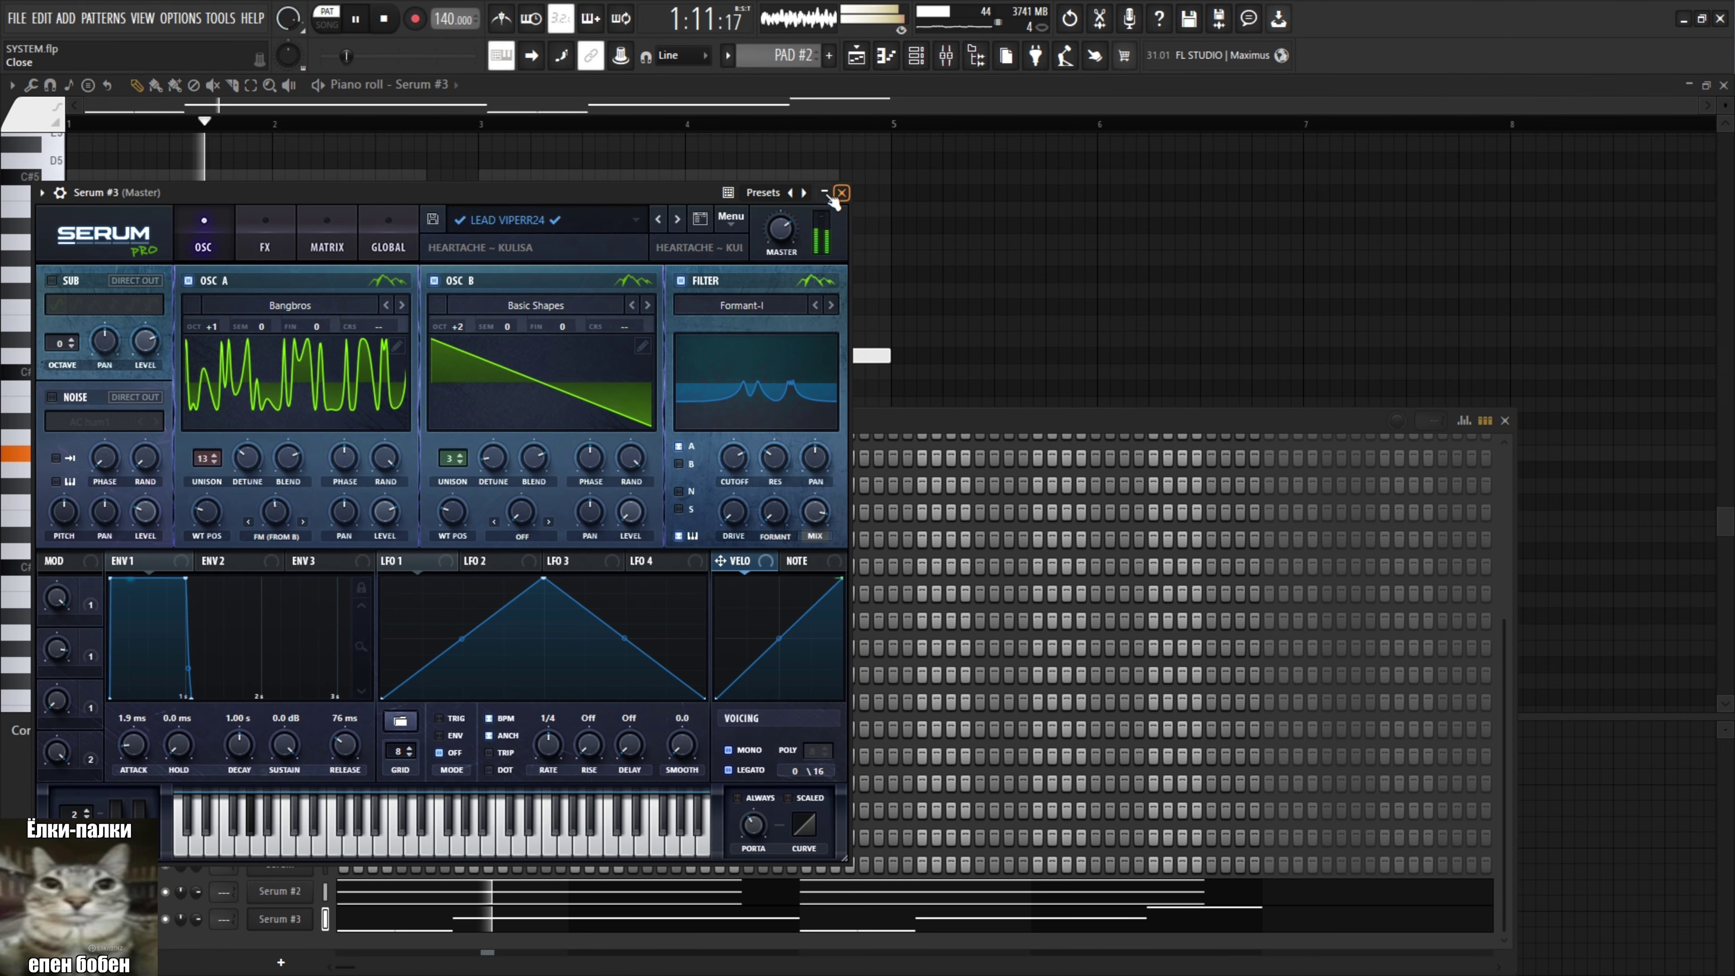
click(286, 243)
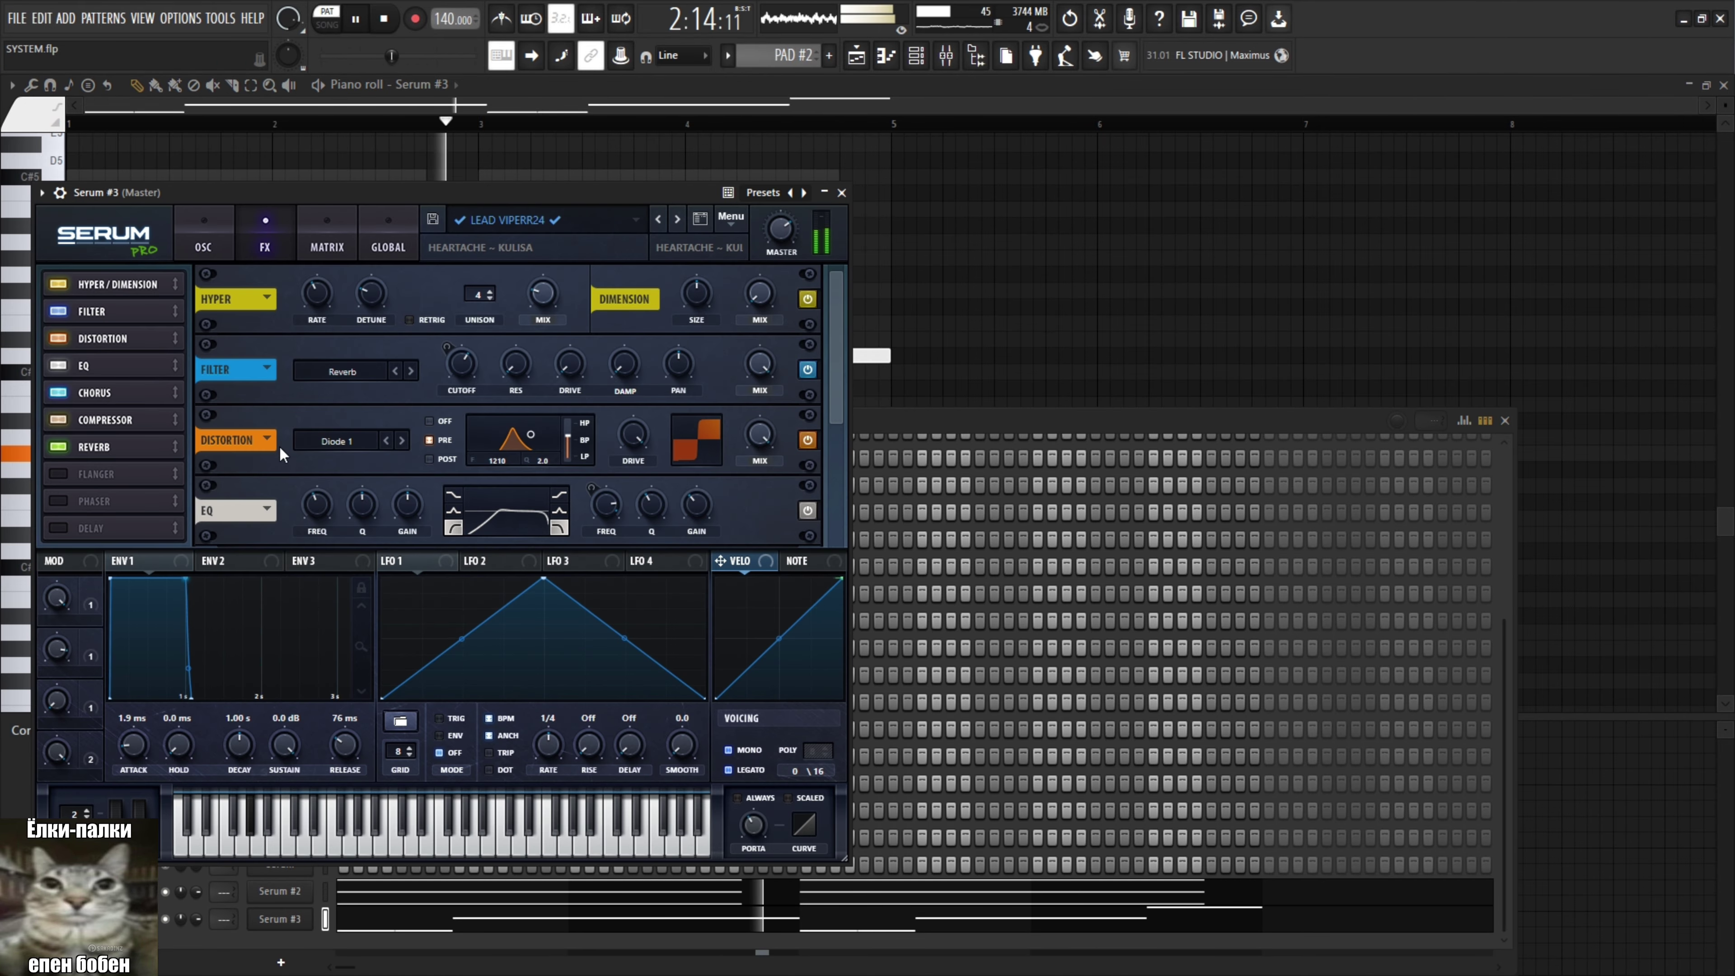
drag(836, 390, 837, 542)
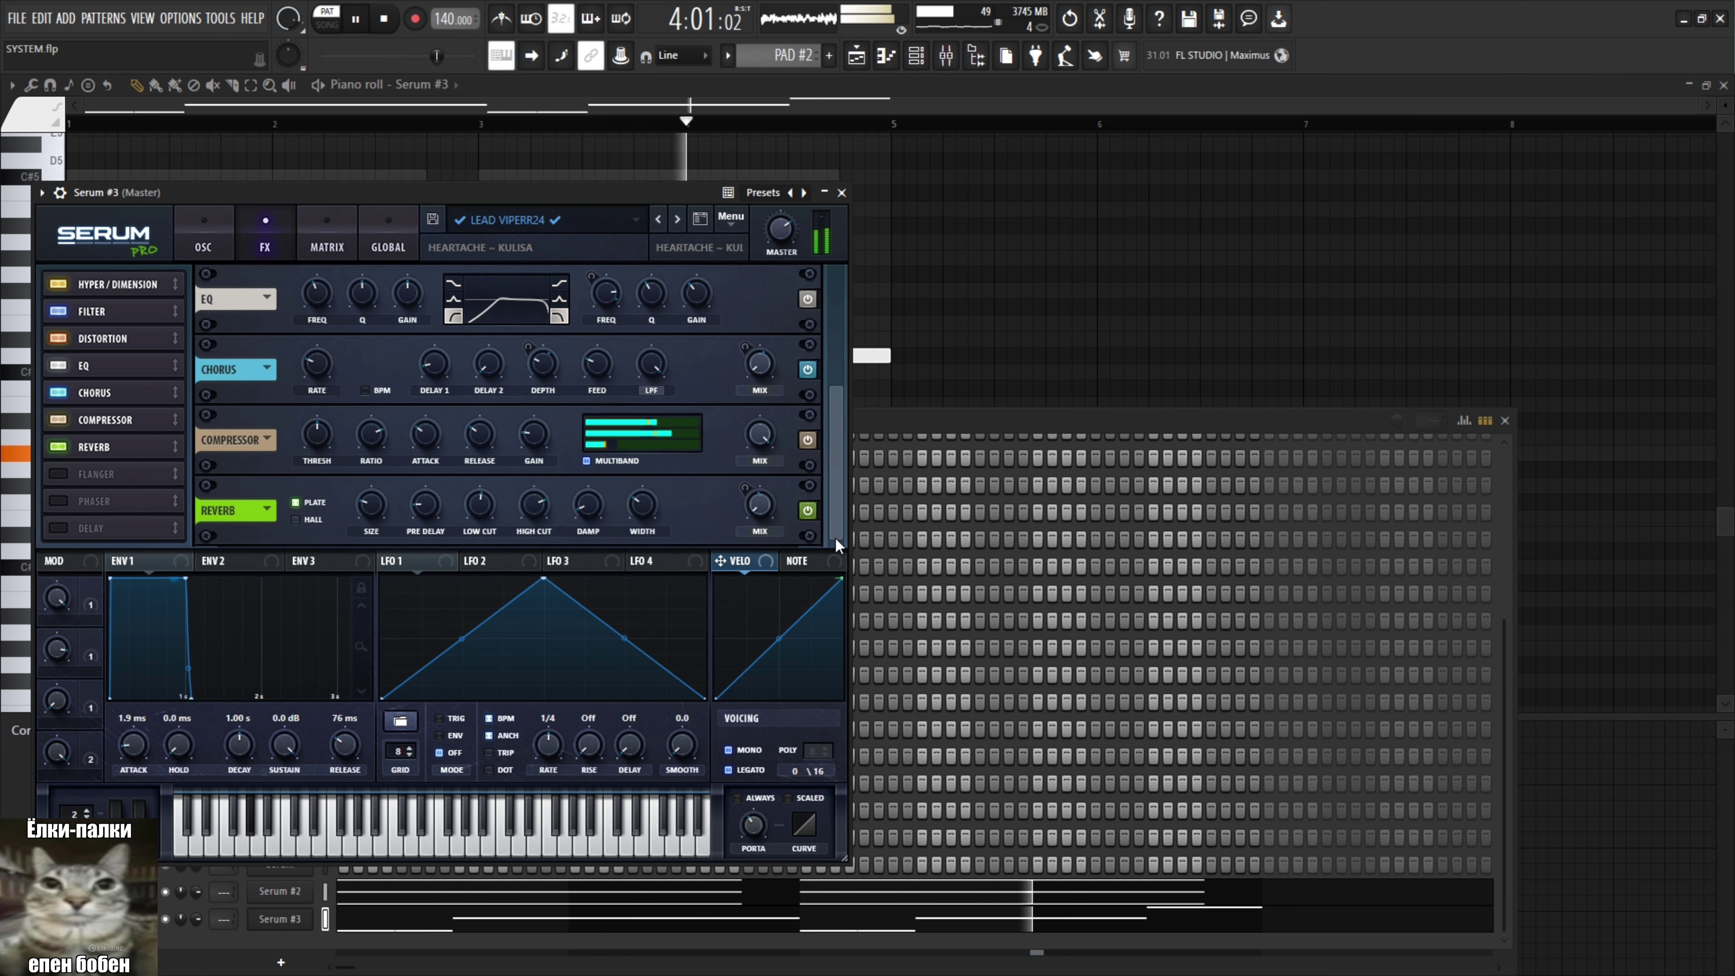
click(328, 250)
click(842, 194)
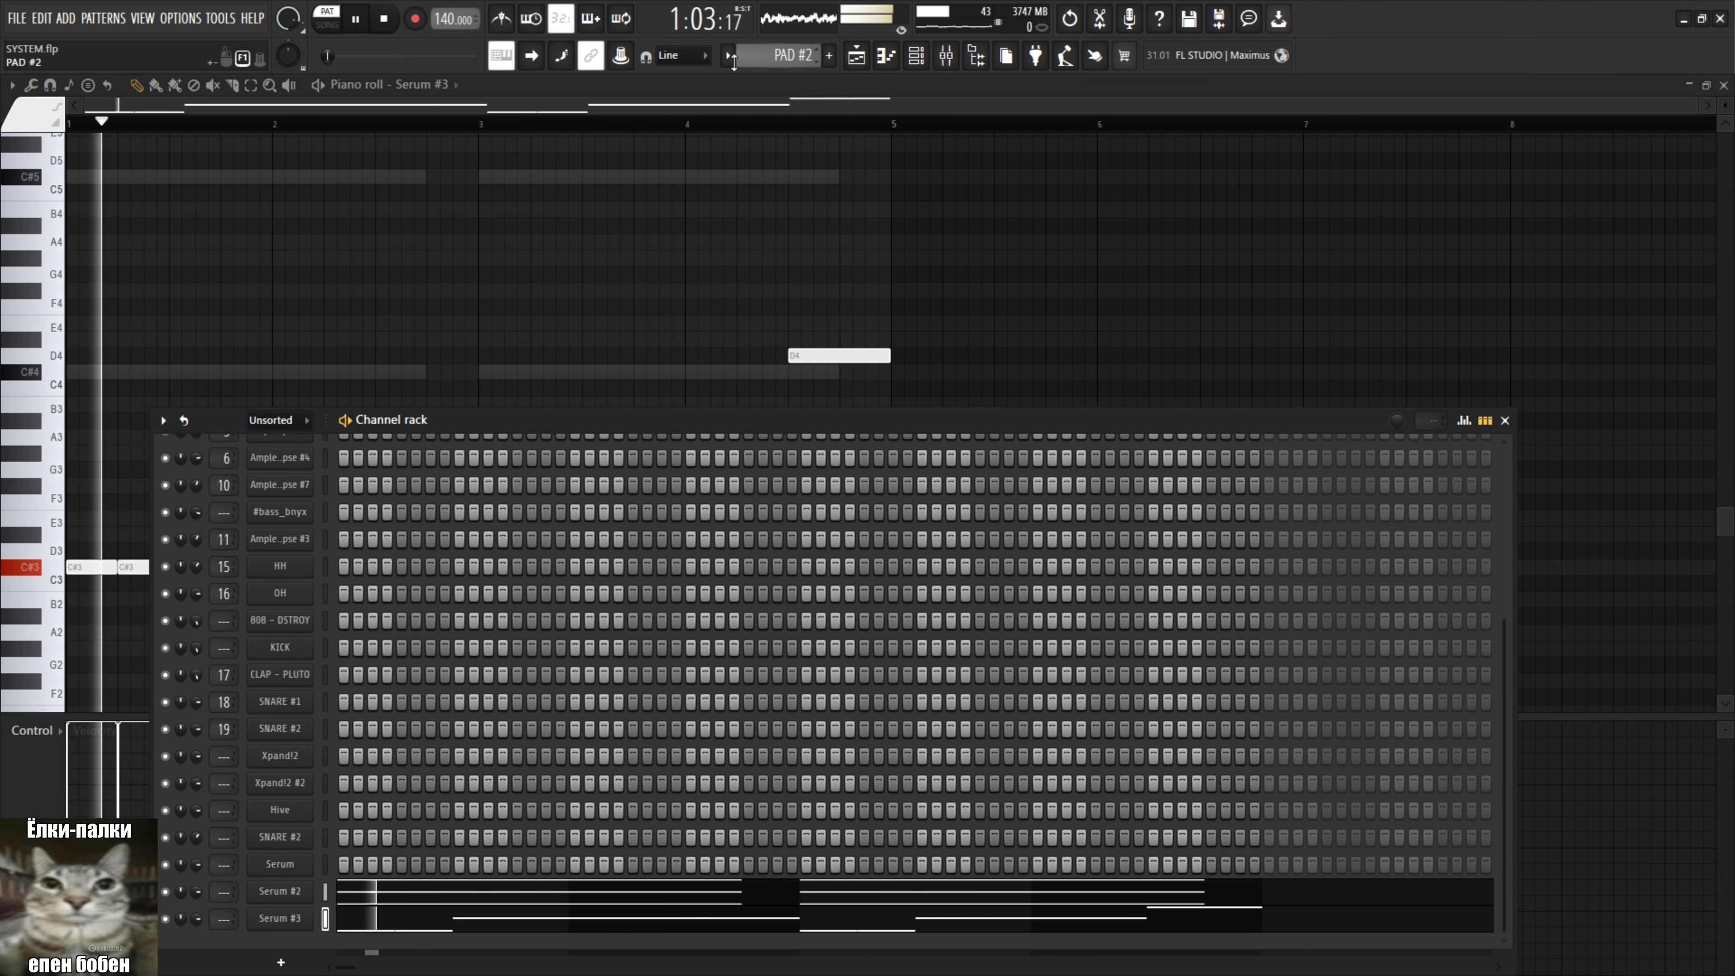
Examine the oscillators, effects and modulation matrix of PAD #2's Serum #2 instrument, then return to the playlist.
click(280, 888)
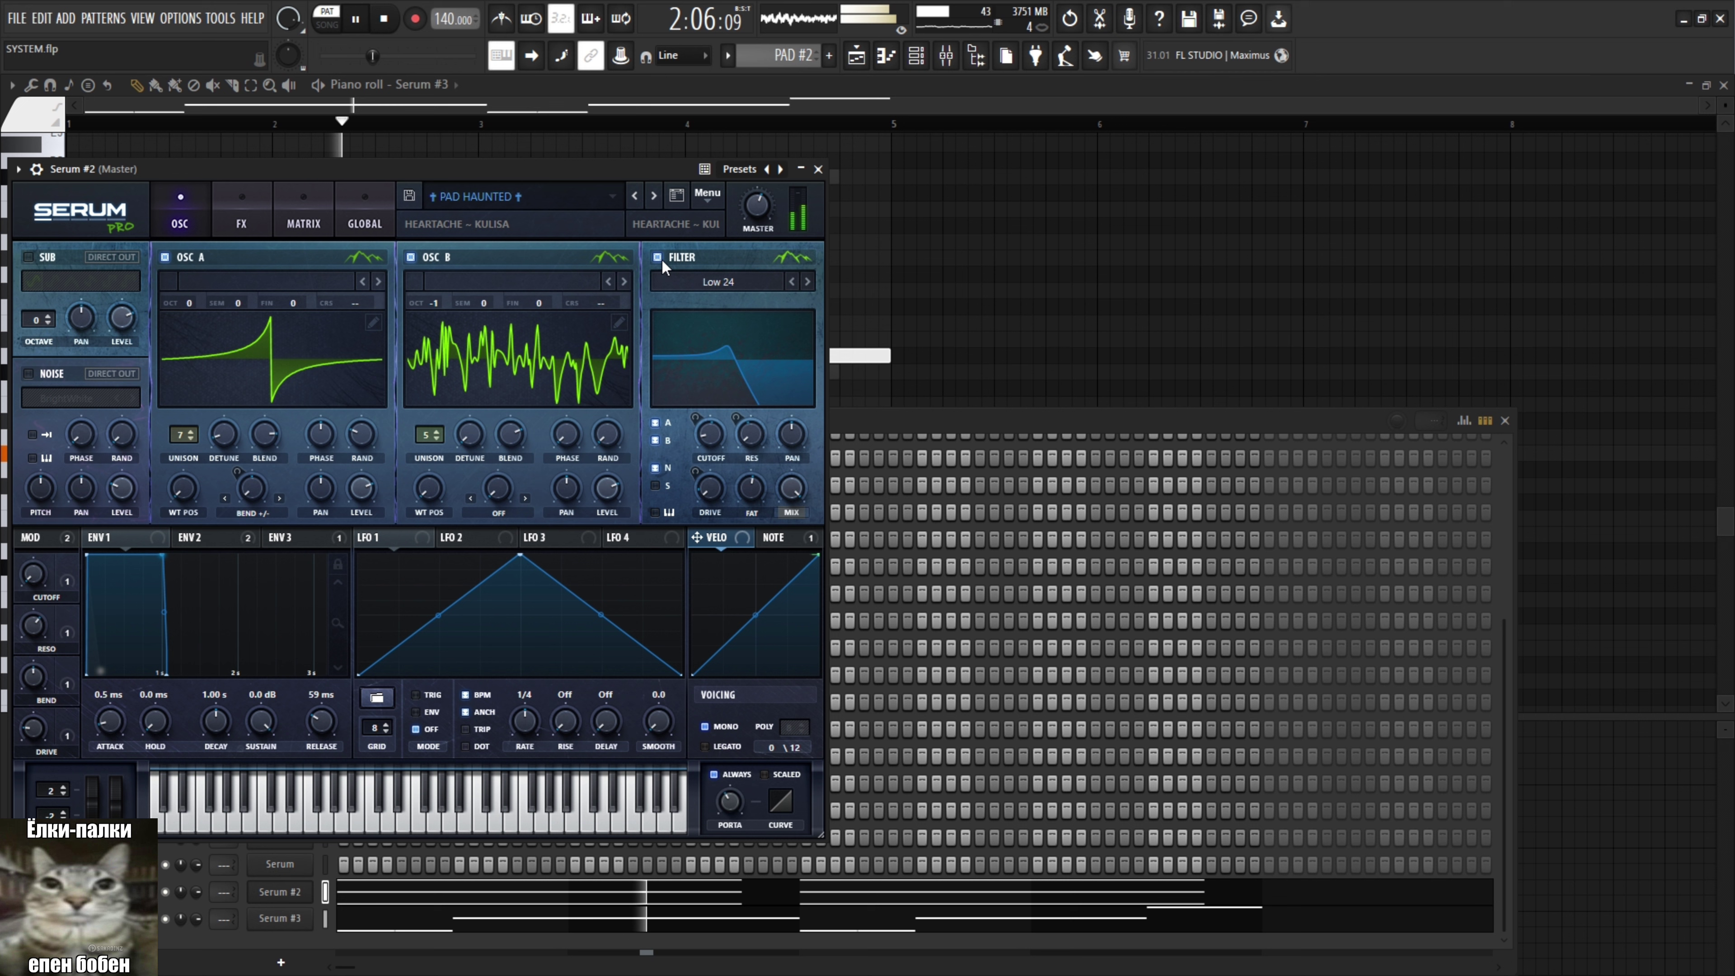
click(250, 222)
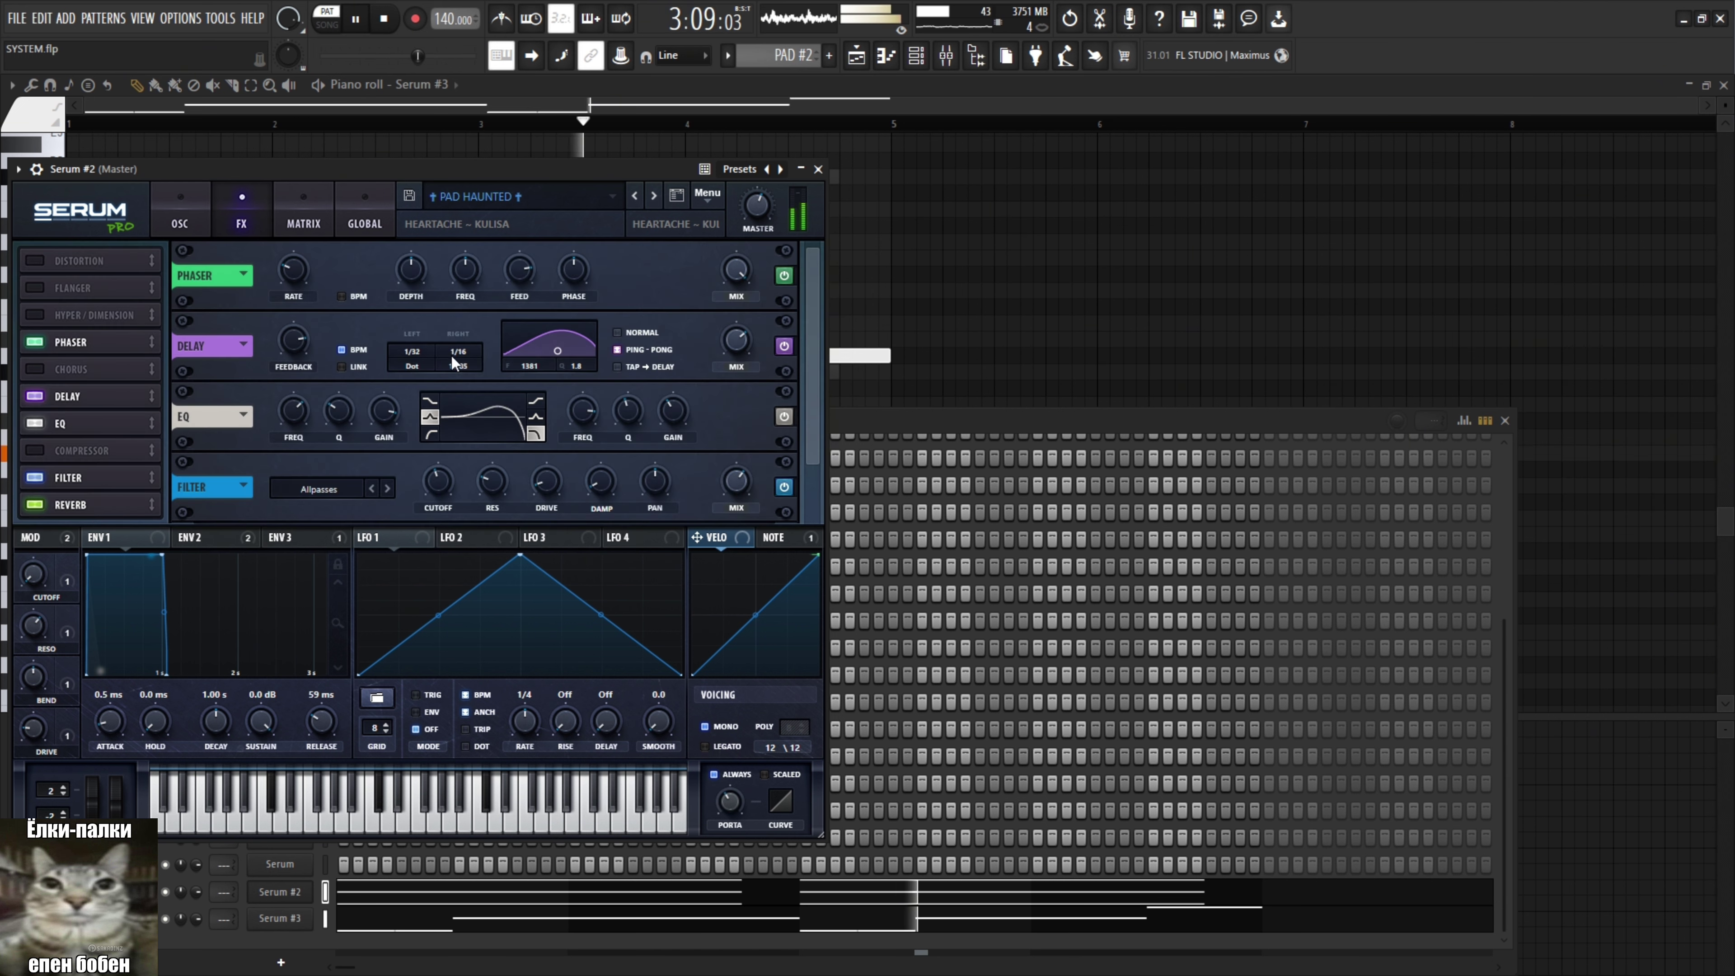
drag(815, 351, 818, 419)
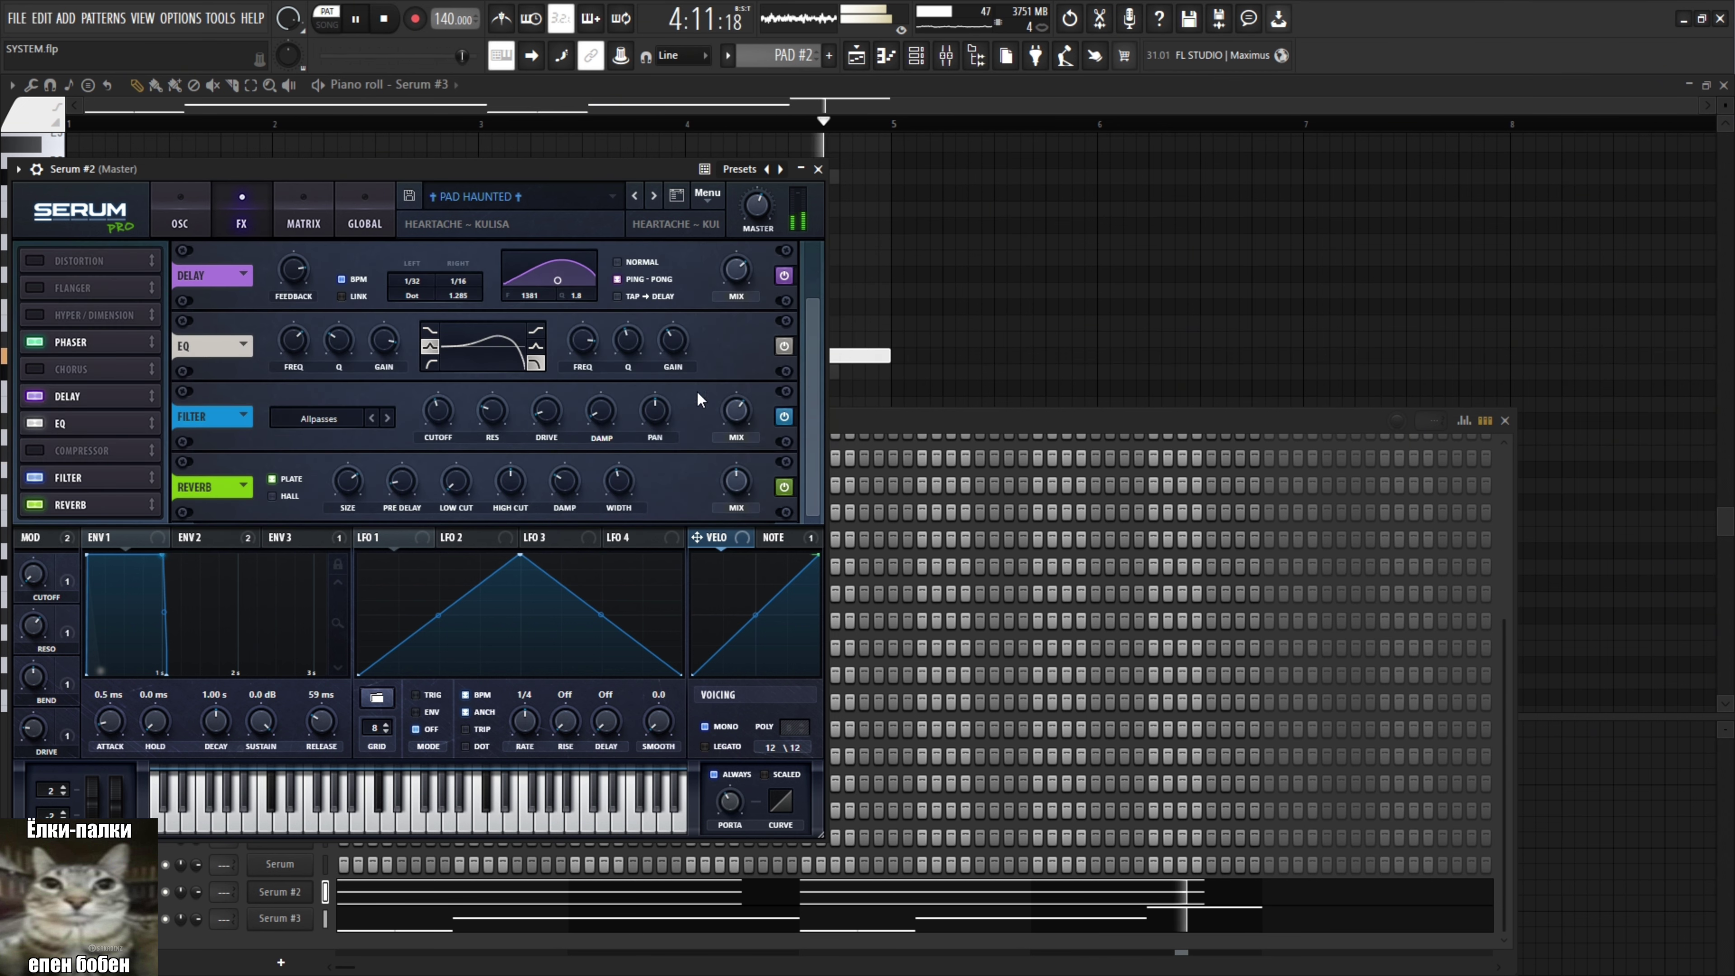
click(308, 223)
scroll(814, 327, down, 5)
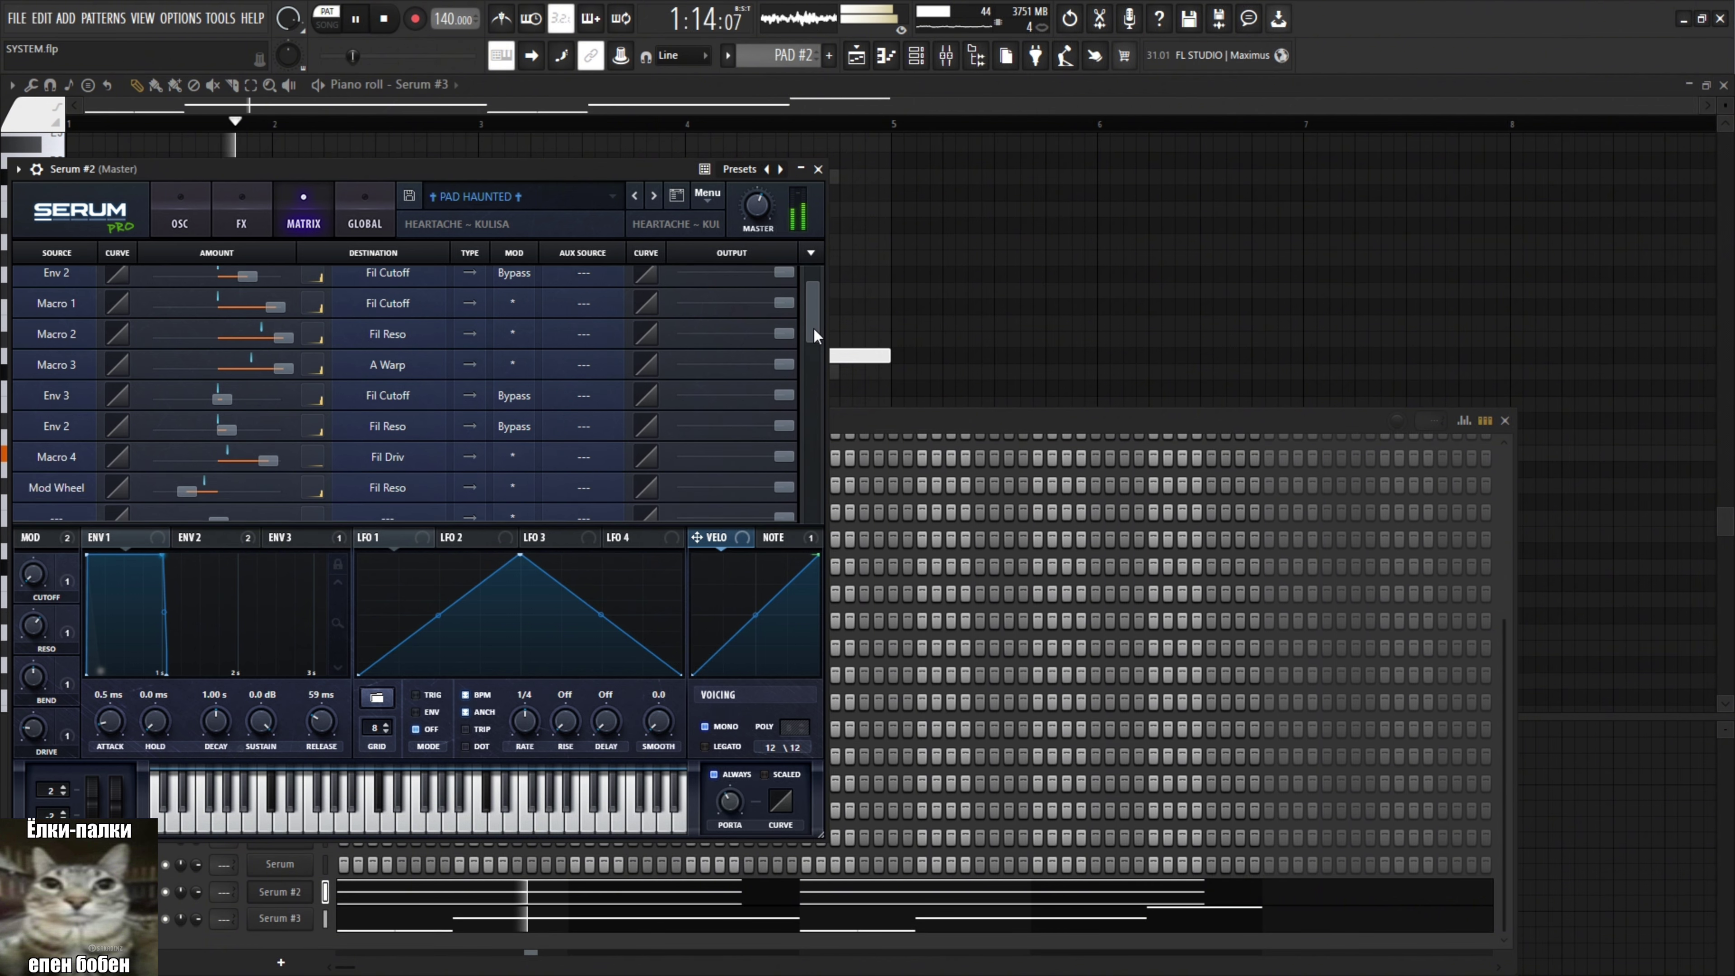
click(818, 169)
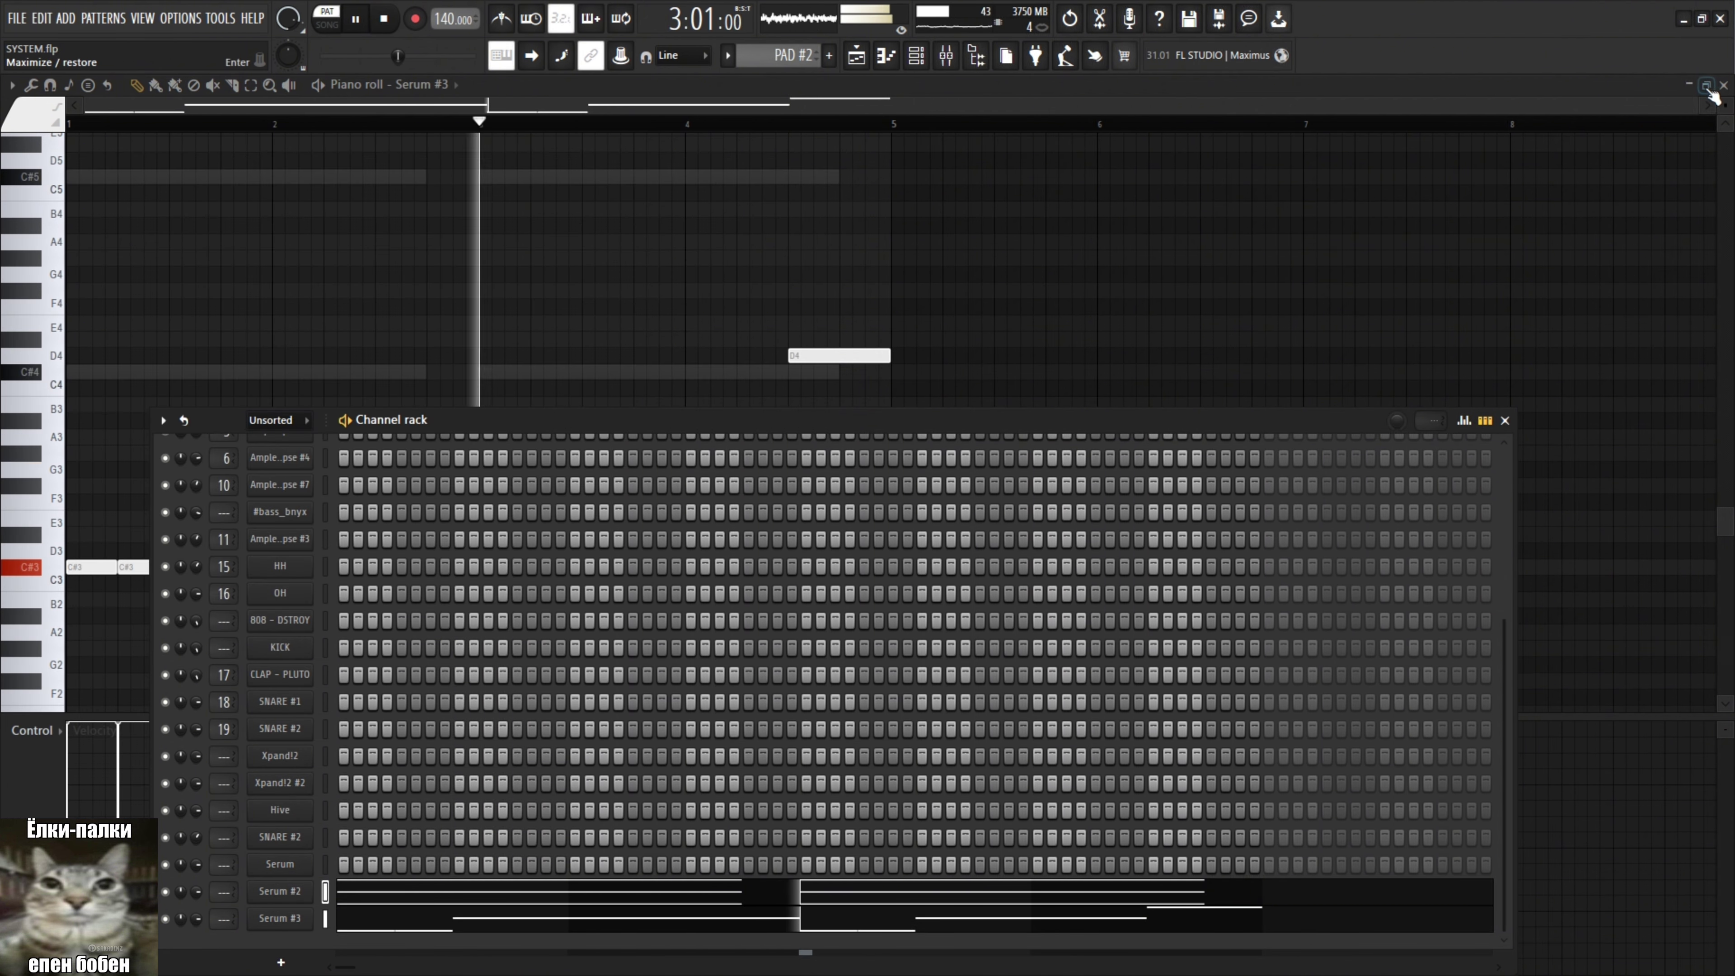
click(1723, 86)
Play Pattern 14's Ample Metal Eclipse #3 notes in the piano roll, then show the channel rack with playback stopped.
click(41, 512)
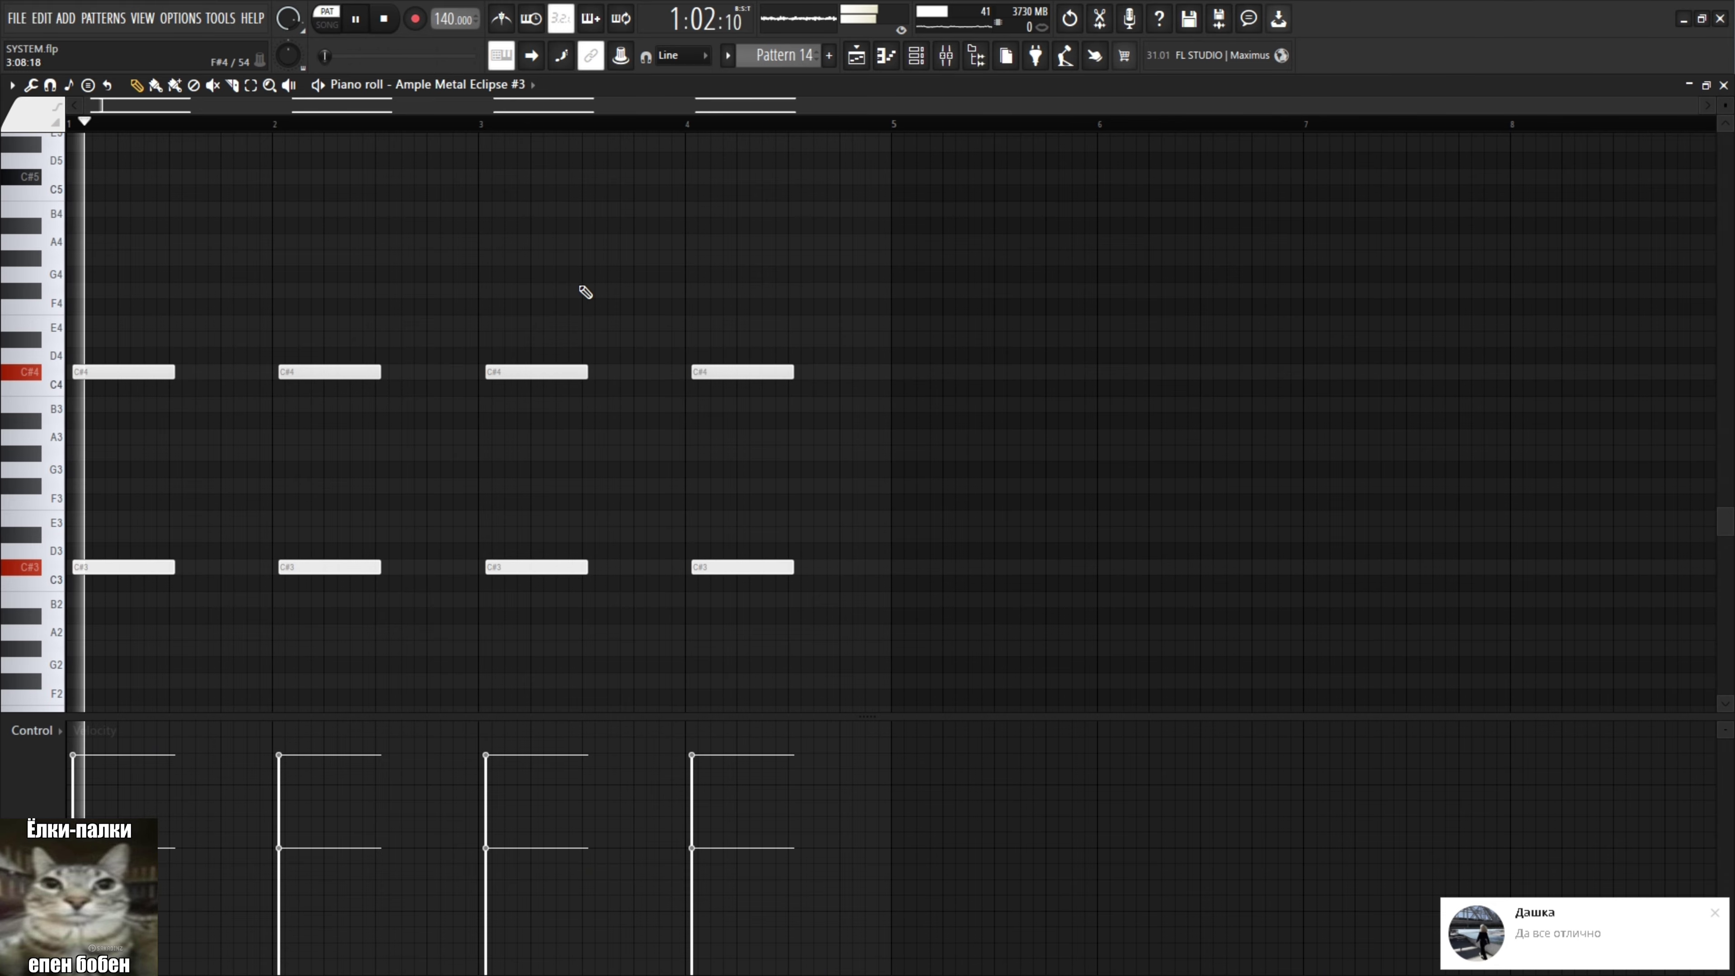
scroll(586, 292, down, 2)
scroll(586, 291, up, 1)
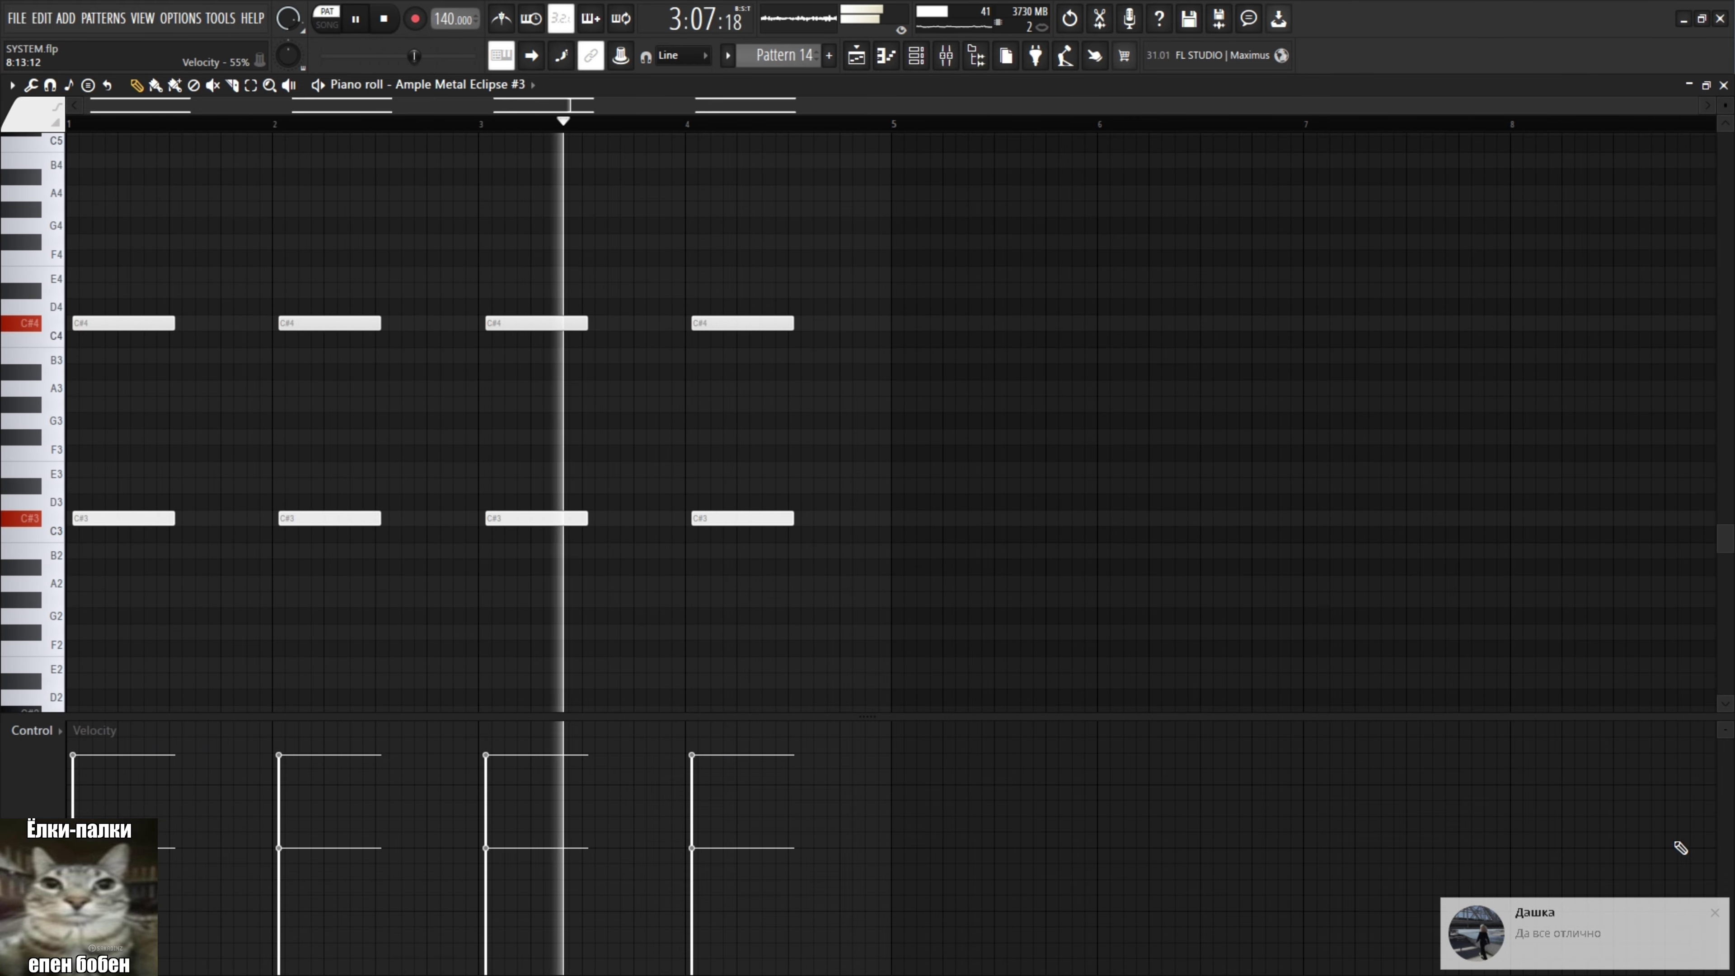
click(1716, 916)
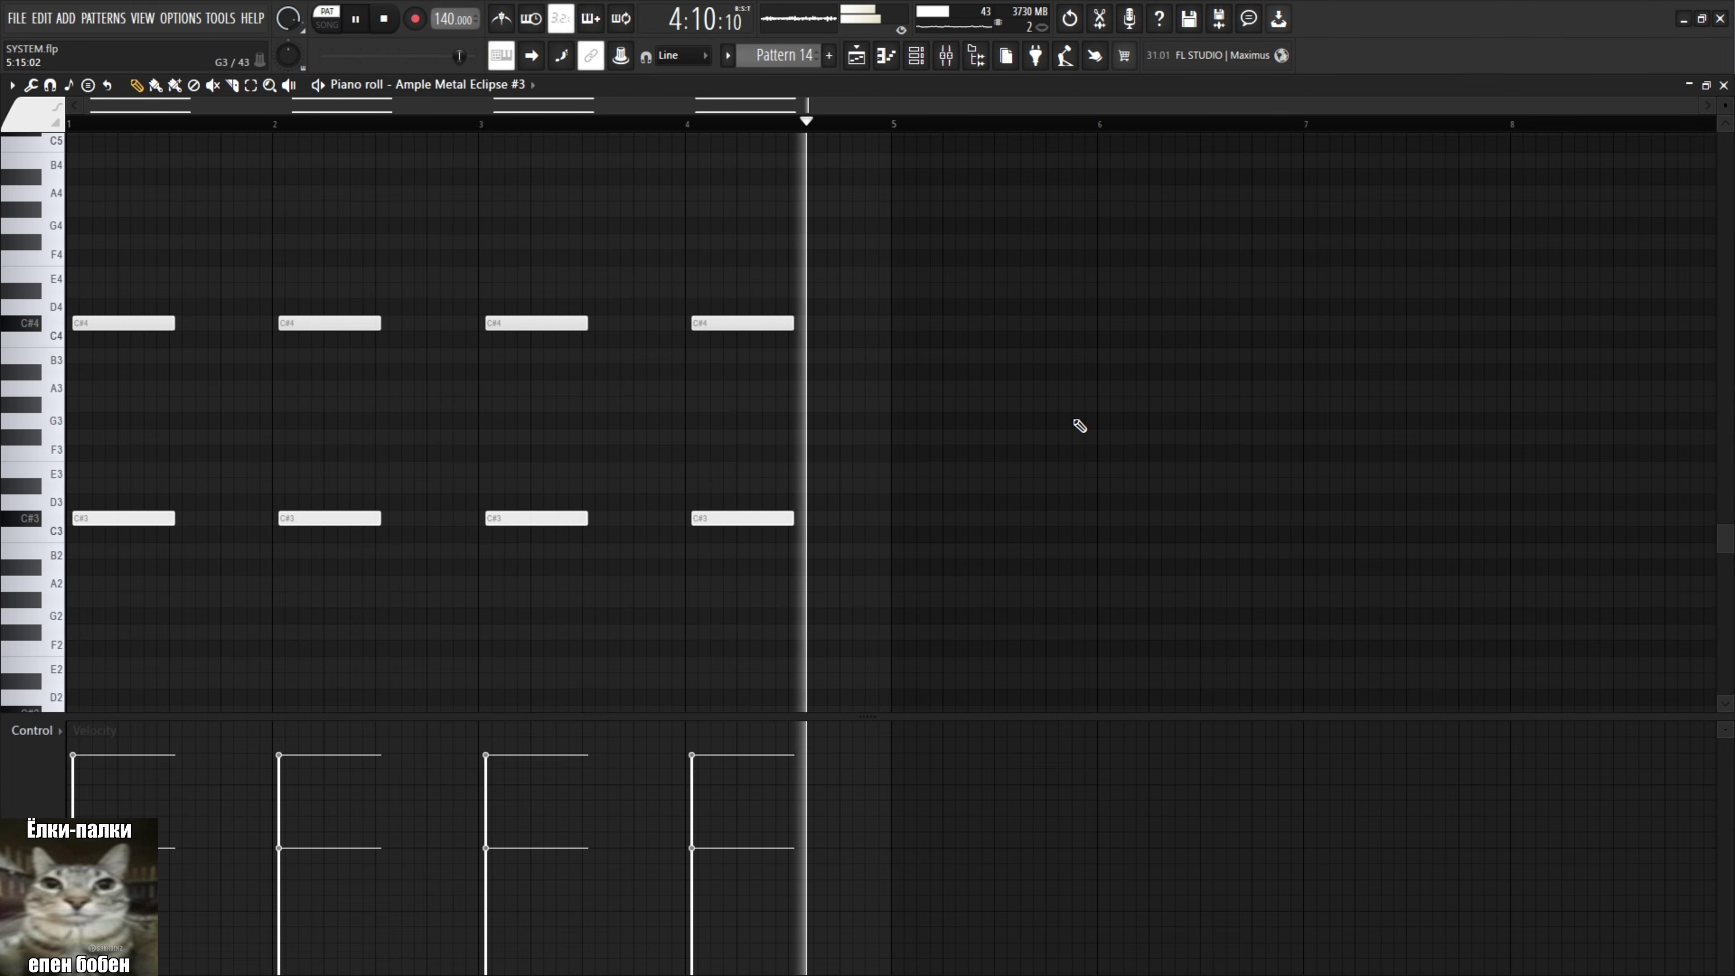
click(915, 56)
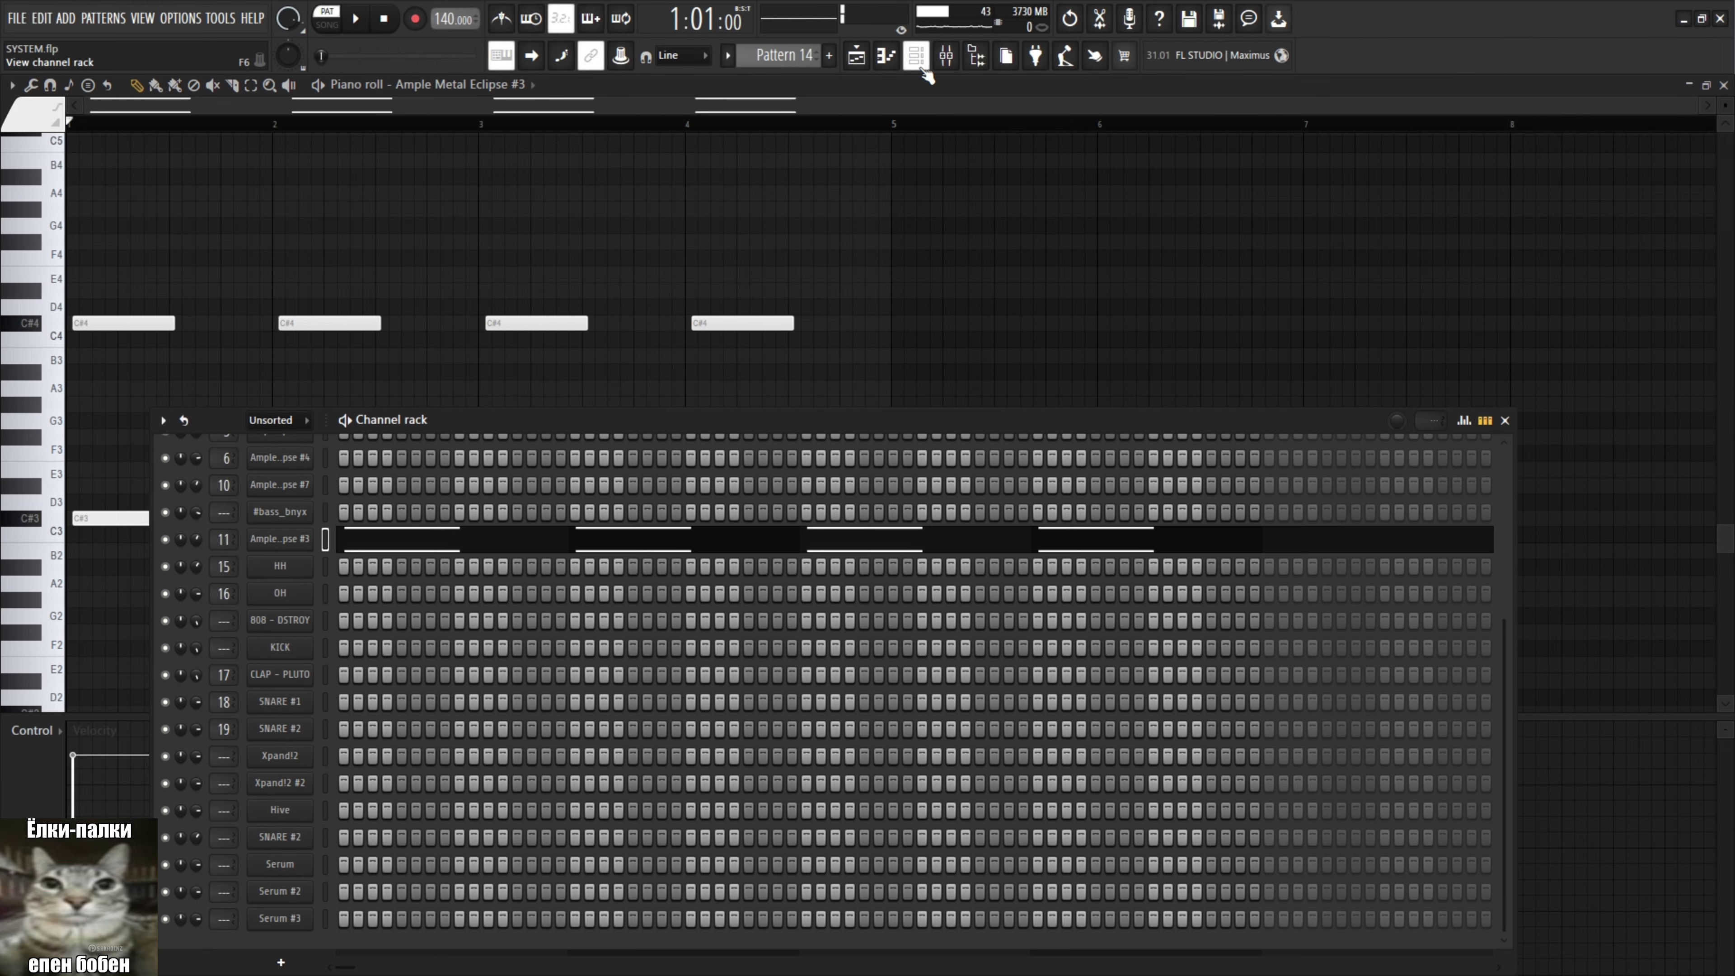
Examine the Ample Metal Eclipse mixer track's FabFilter Pro-Q 3 equalizers and ValhallaVintageVerb reverb, and close the mixer.
click(946, 58)
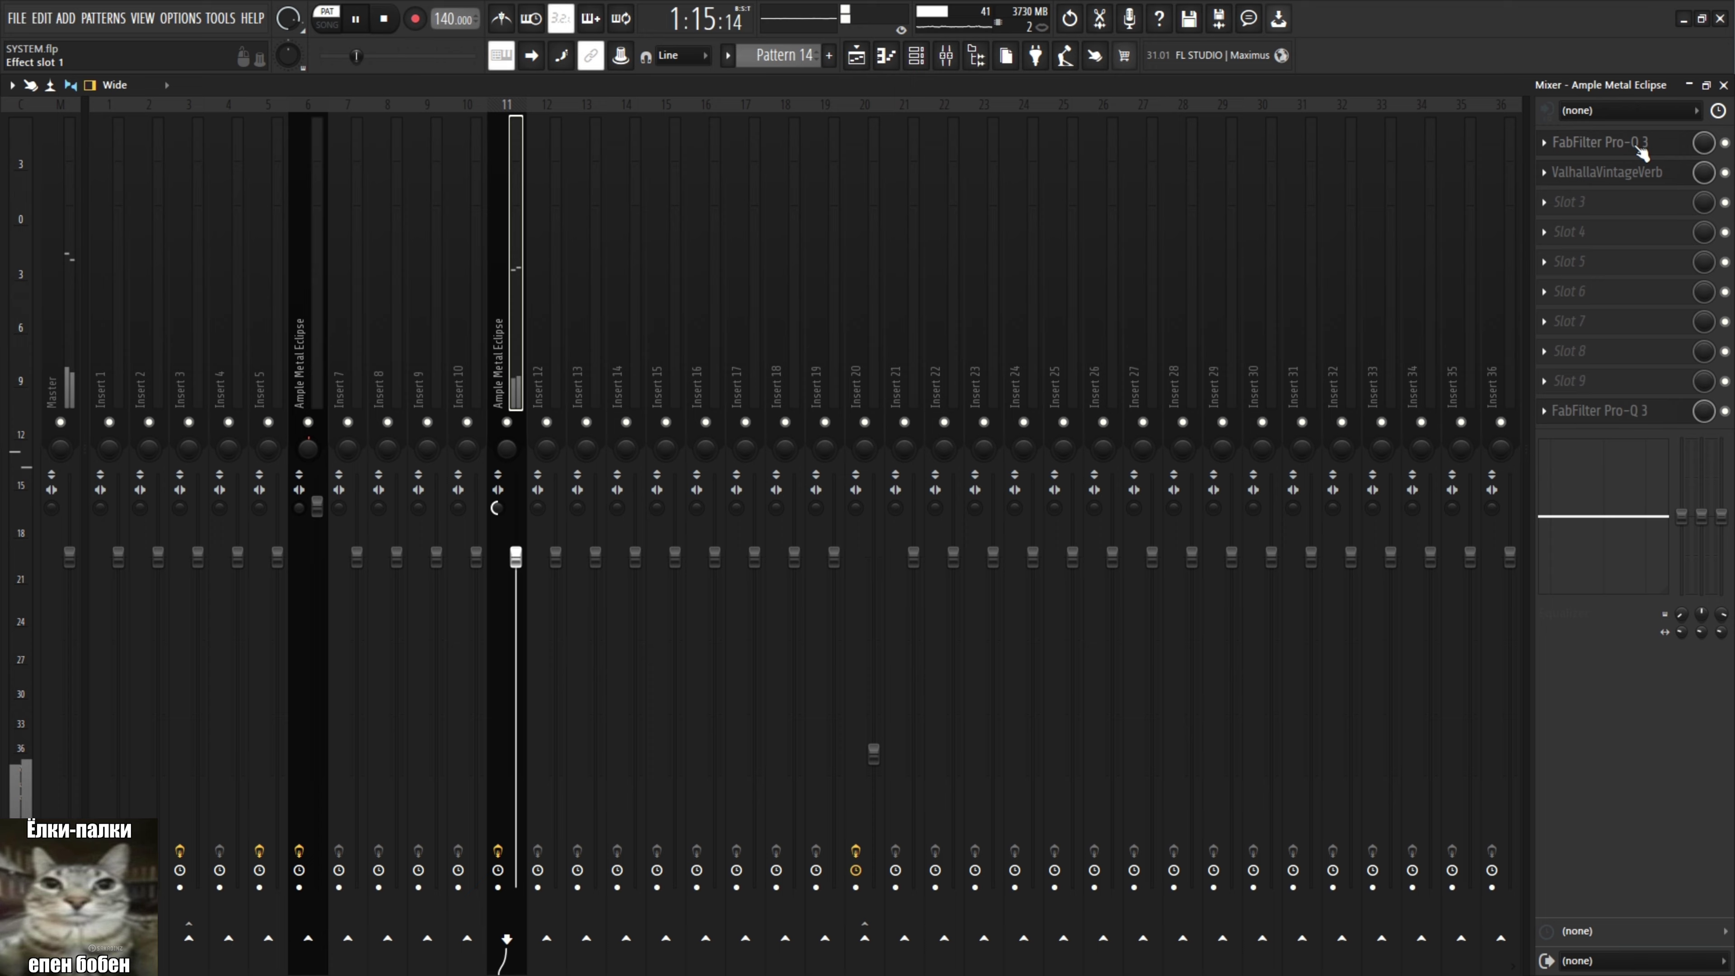
click(1639, 146)
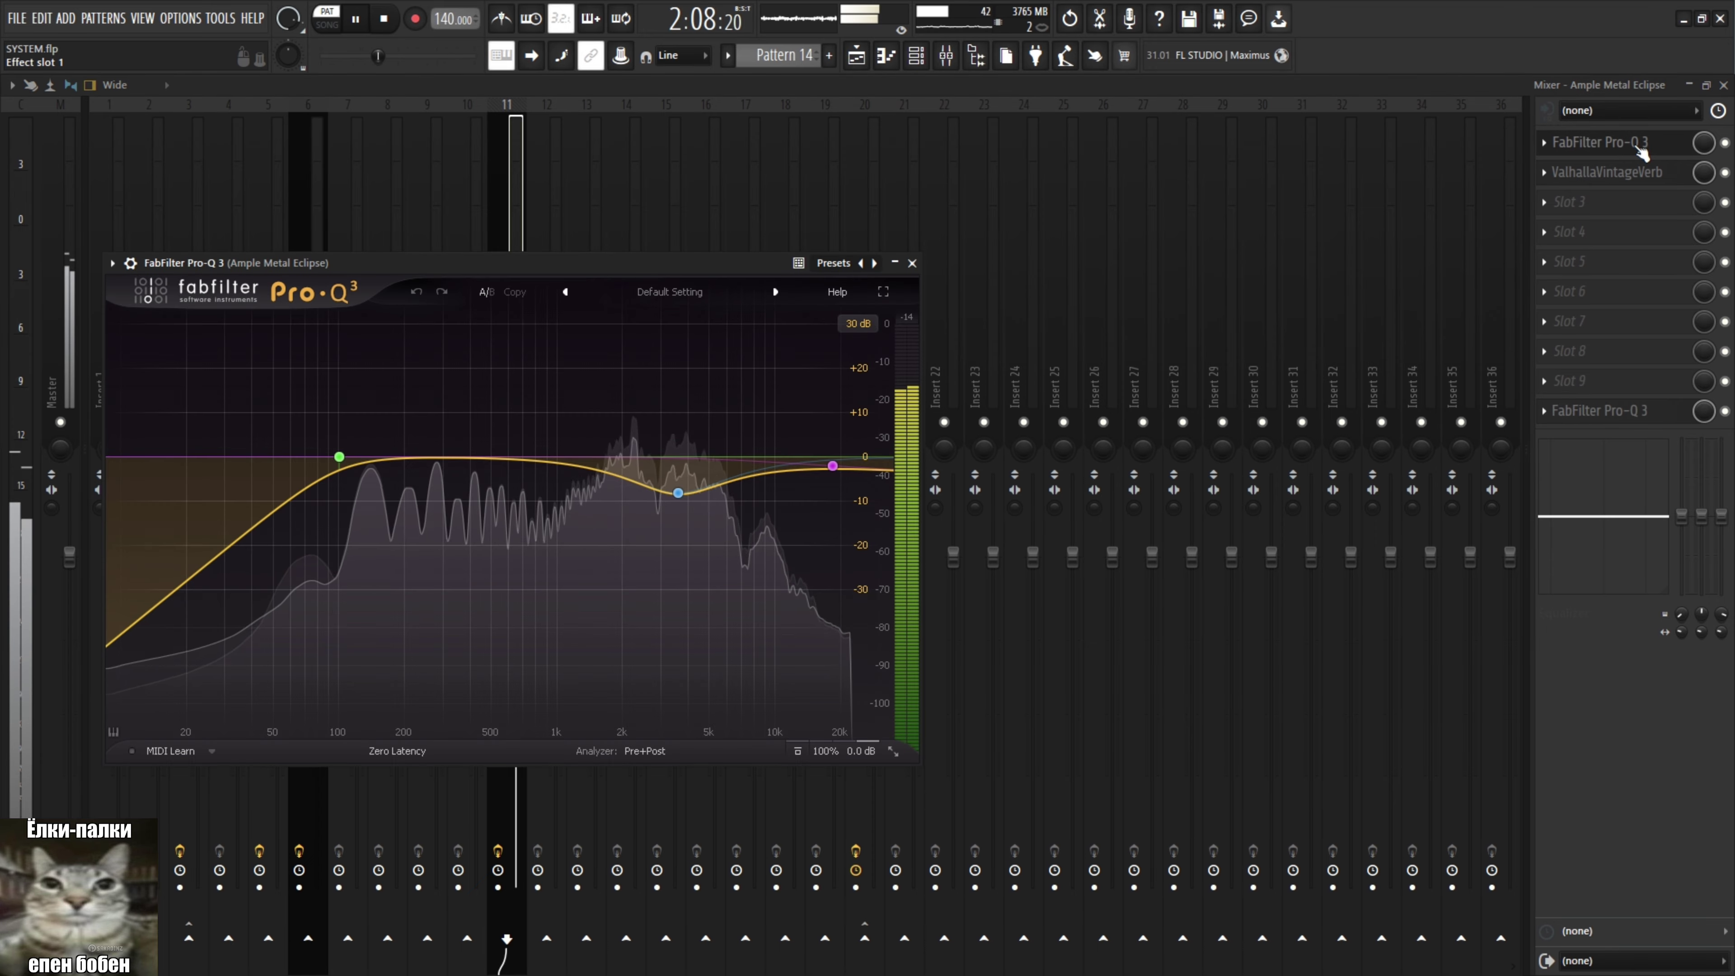
click(1627, 179)
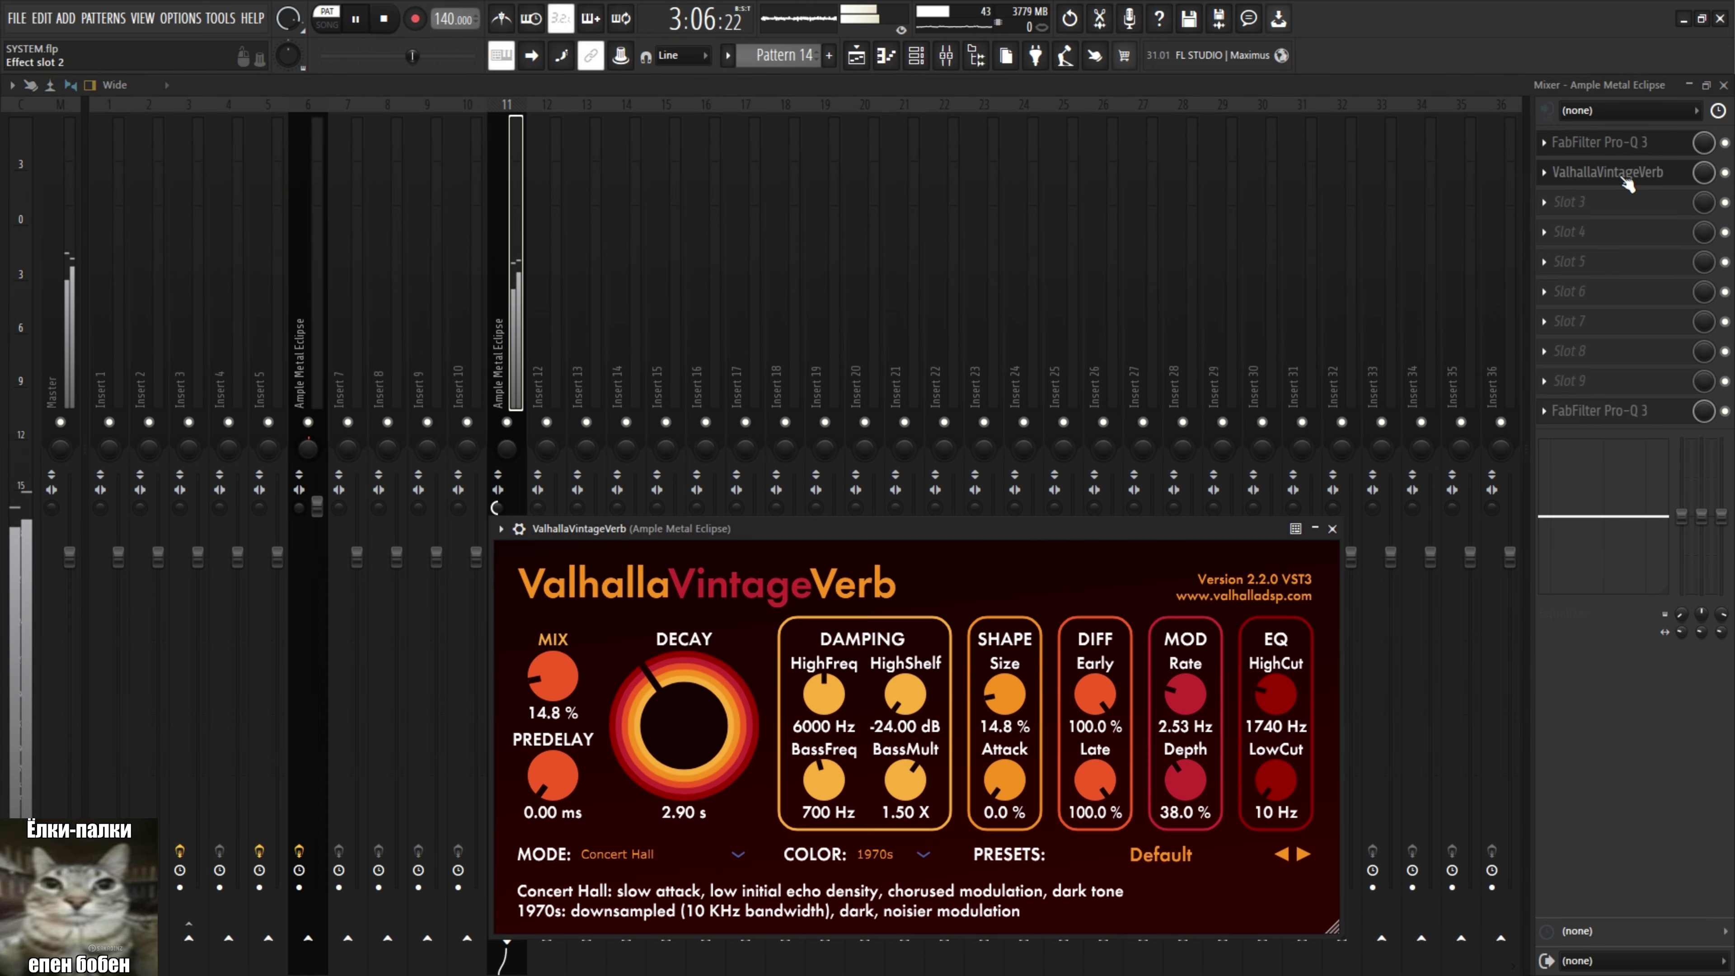
click(1332, 529)
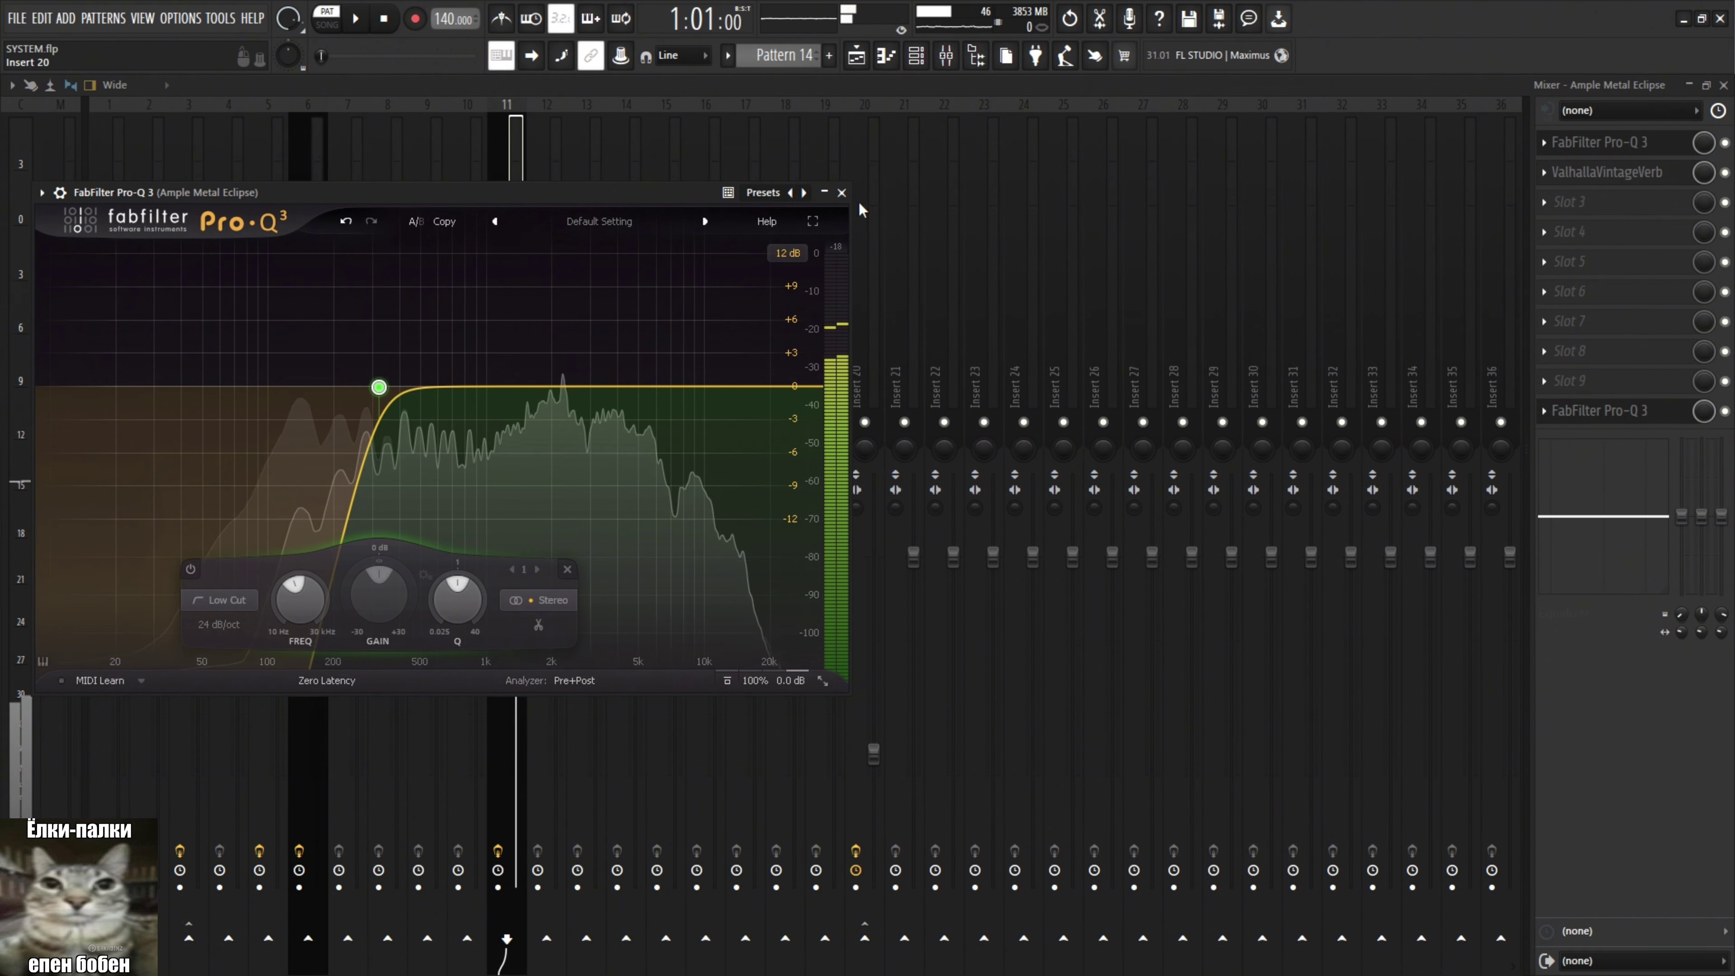
click(841, 192)
click(1723, 89)
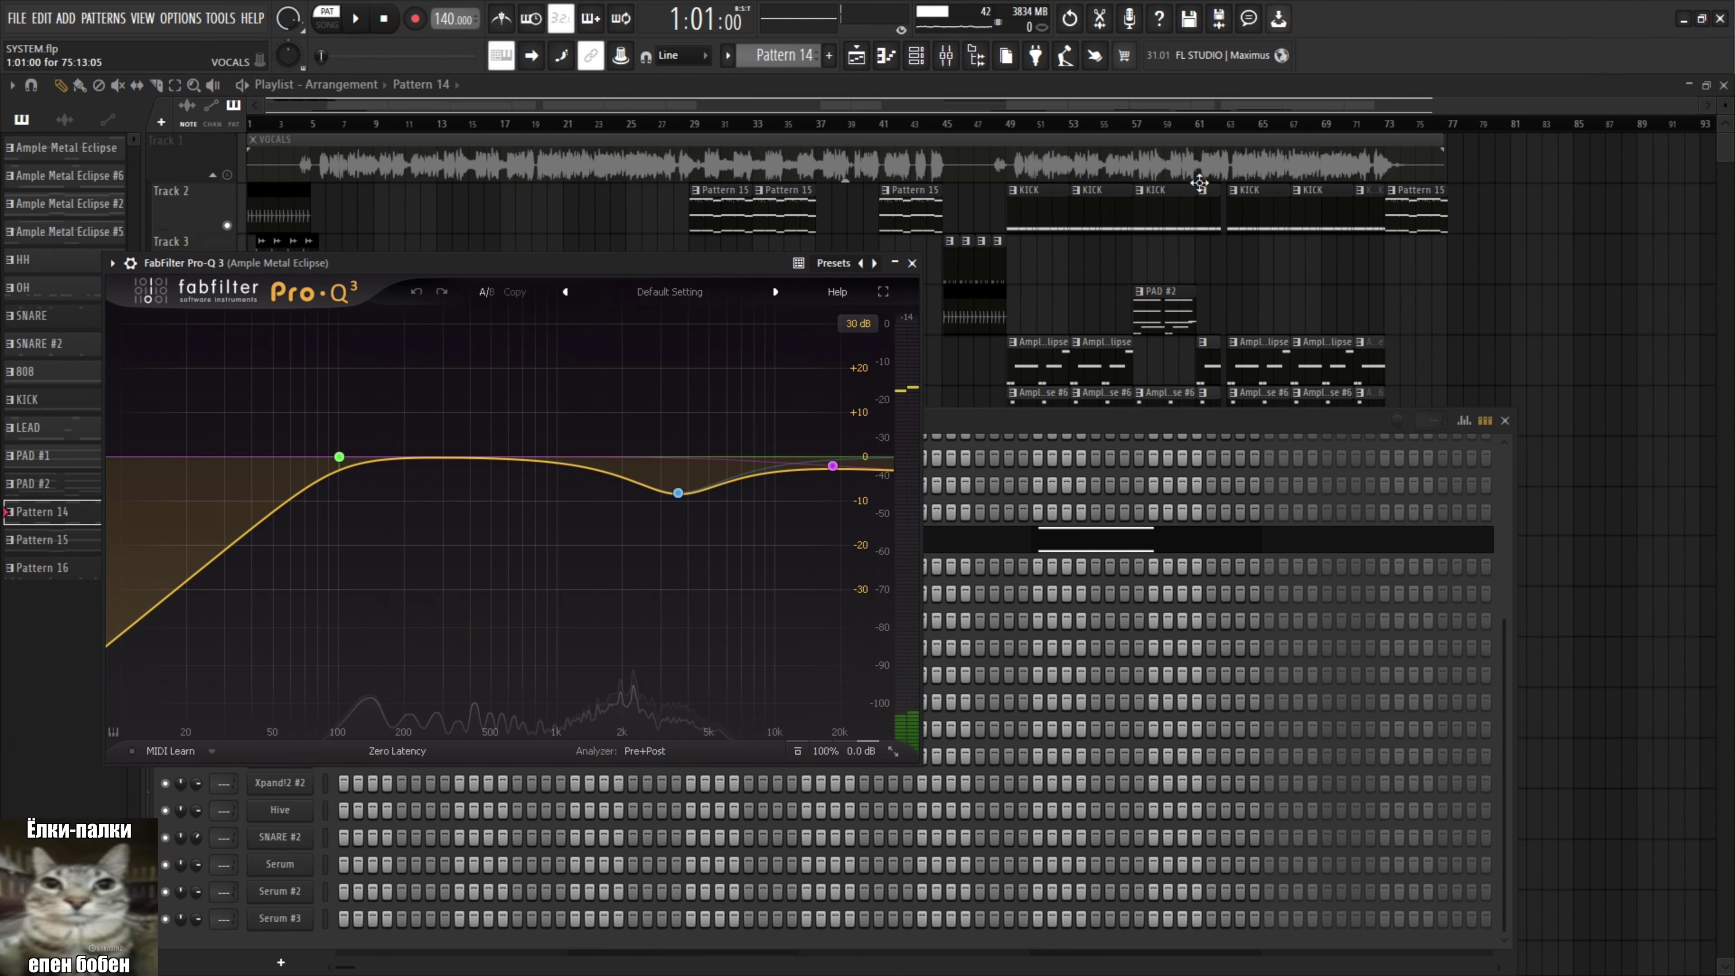
Solo Pattern 15's Ample Metal Eclipse #7 channel and play its notes in the piano roll.
click(39, 540)
scroll(616, 194, up, 2)
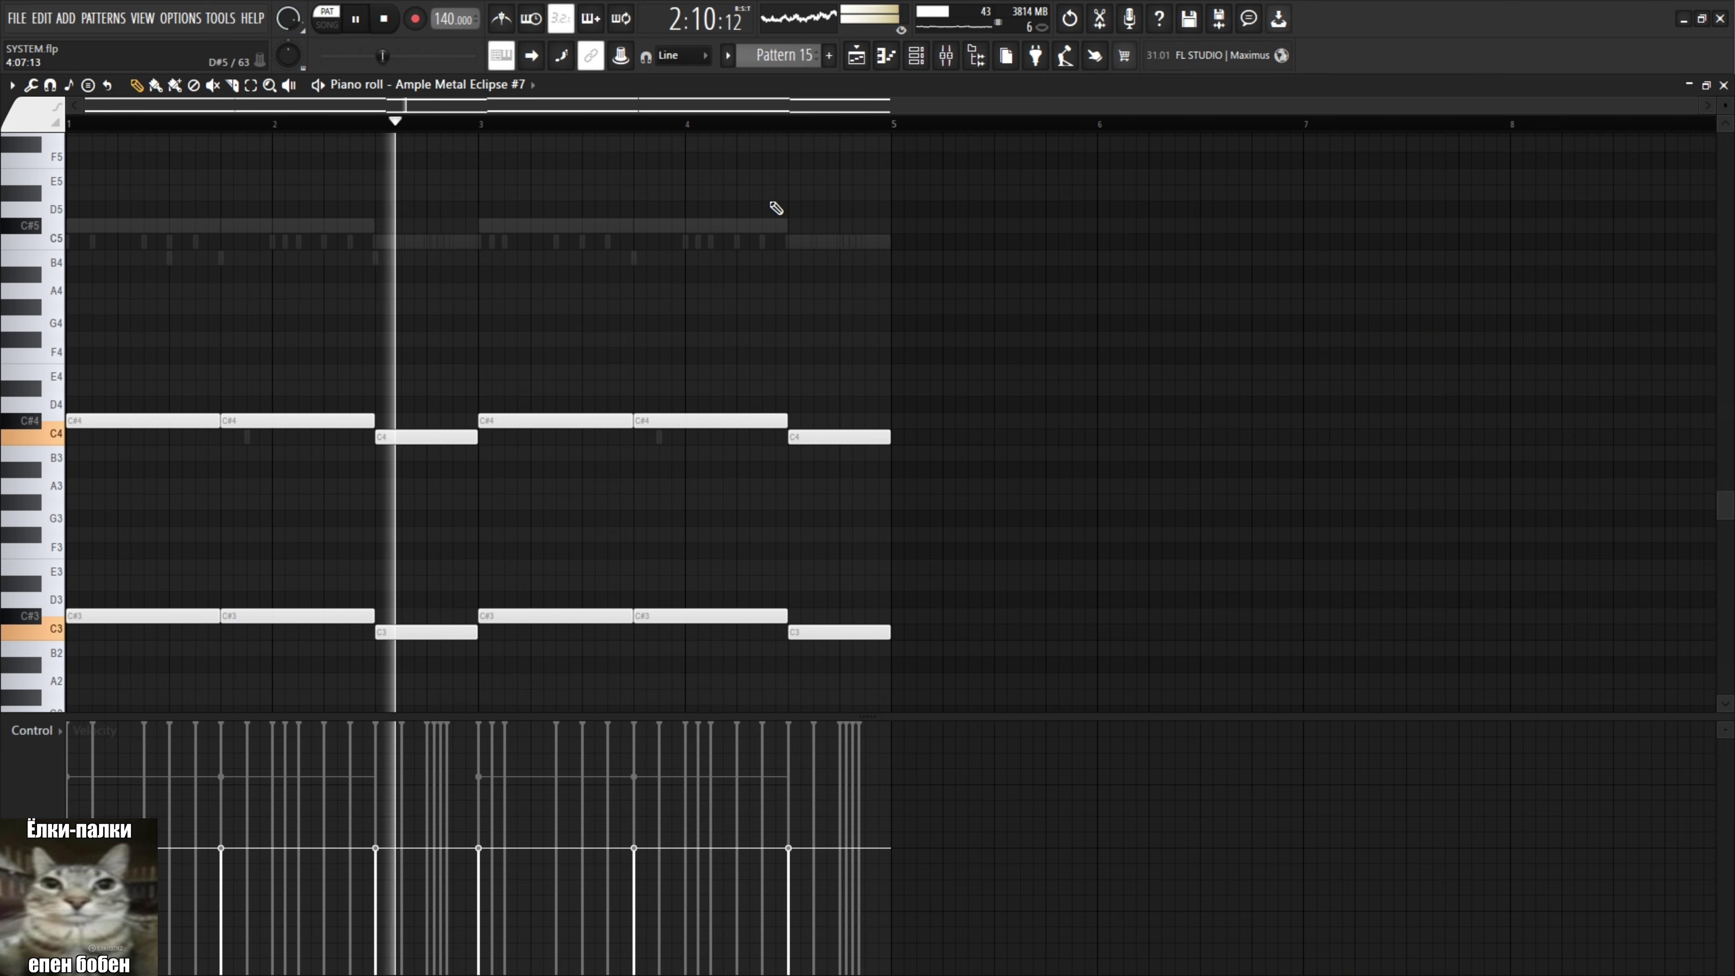
click(924, 63)
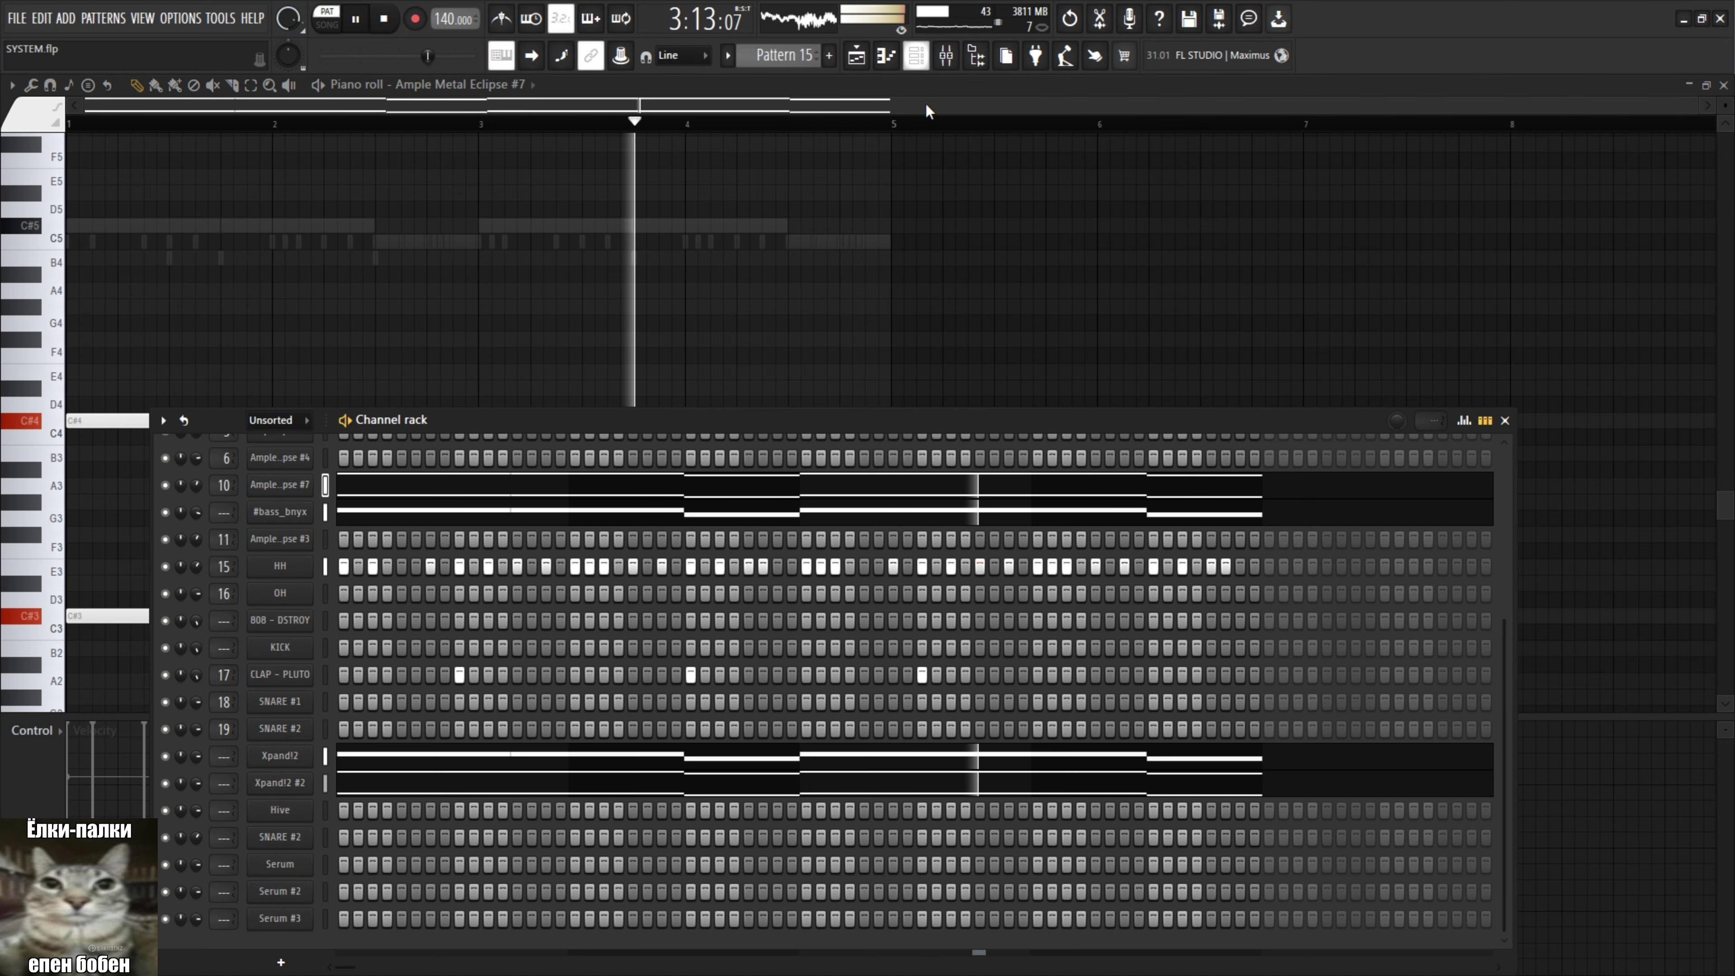
right_click(165, 484)
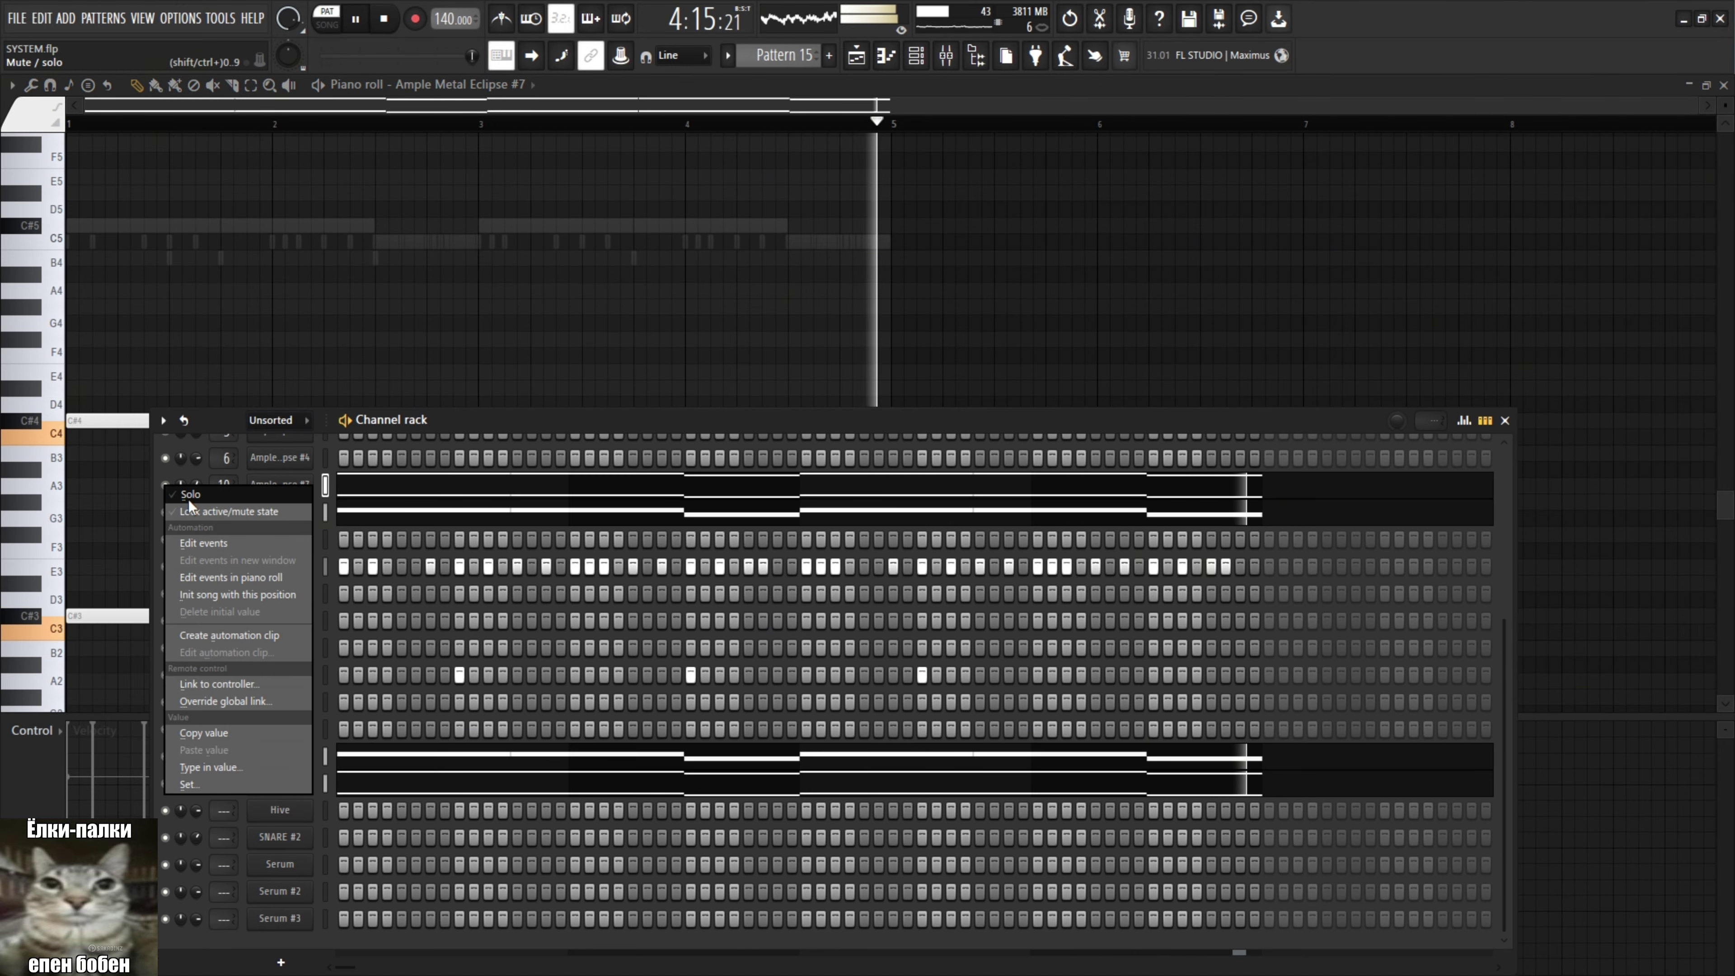
key(F5)
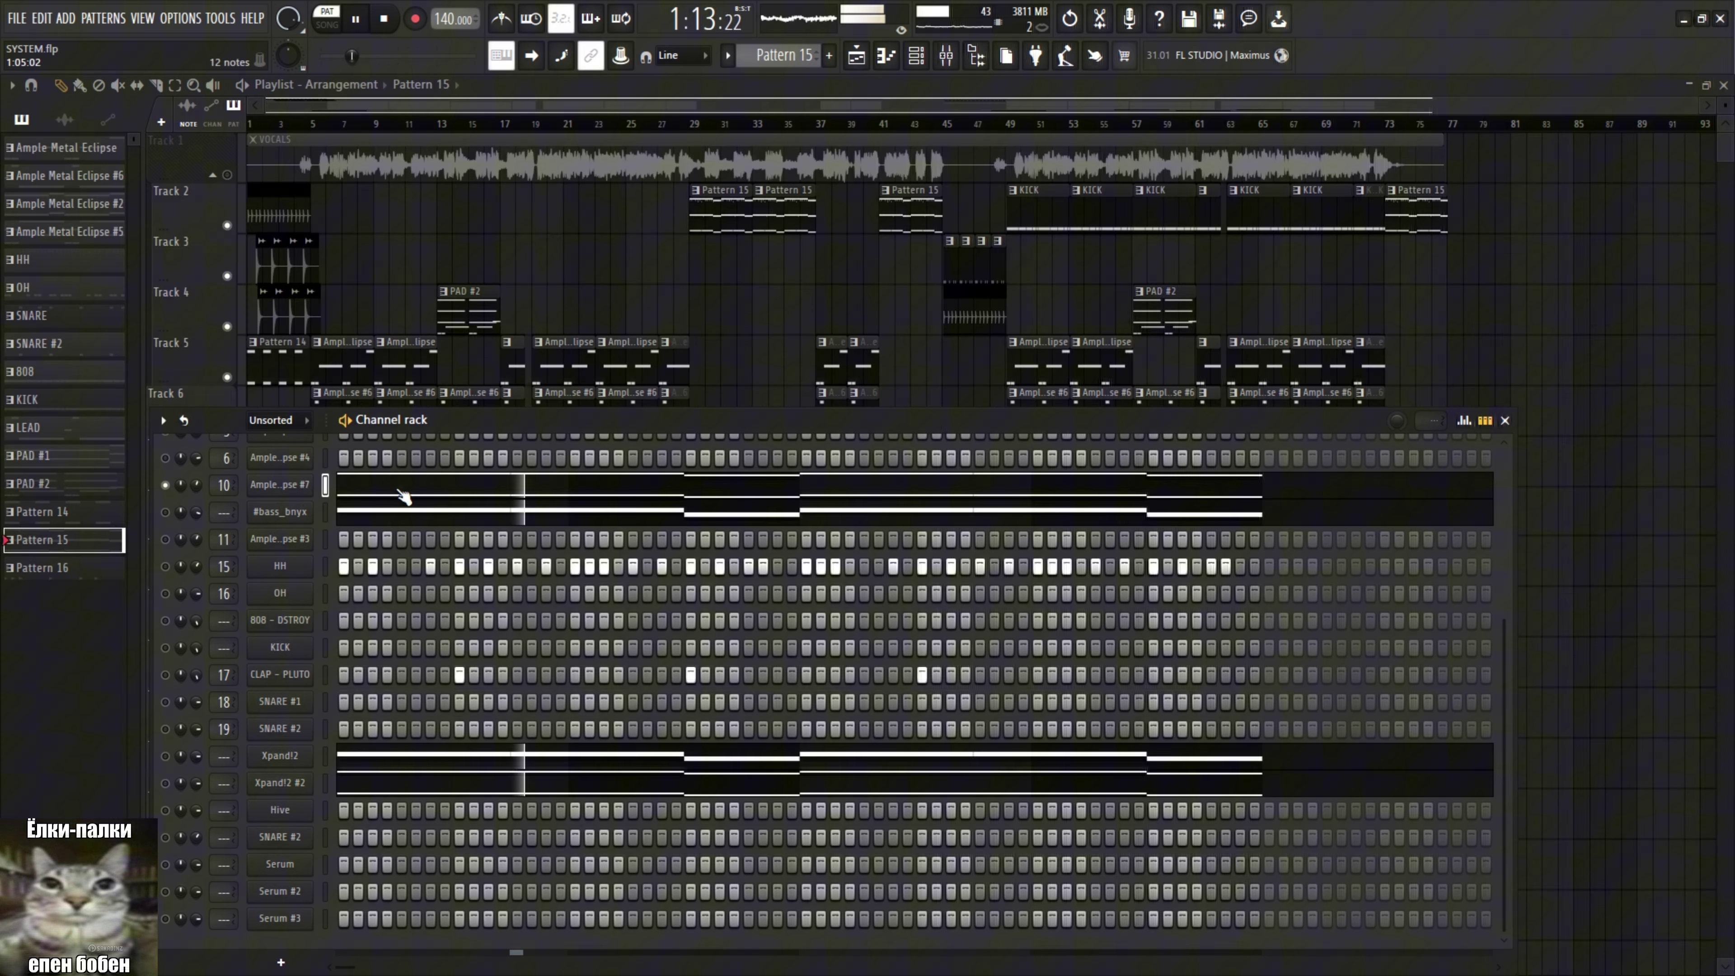
click(451, 494)
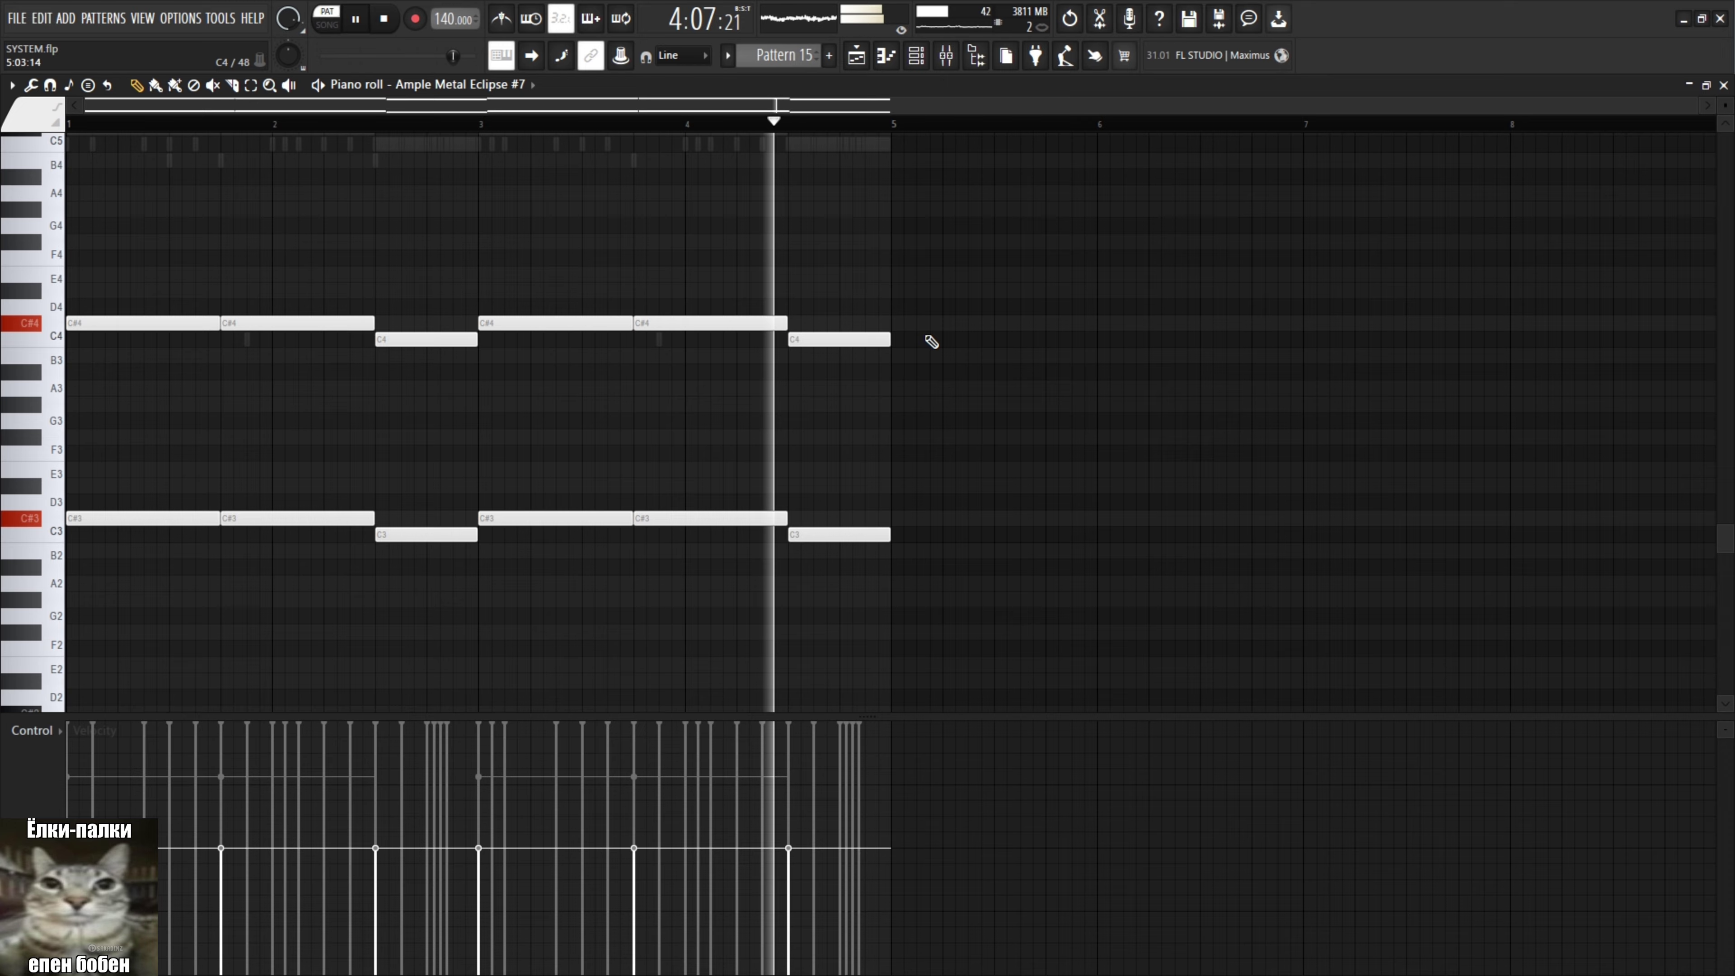
key(space)
Check the effect slots on mixer Insert 10 for Ample Metal Eclipse #7, and close the mixer.
click(915, 56)
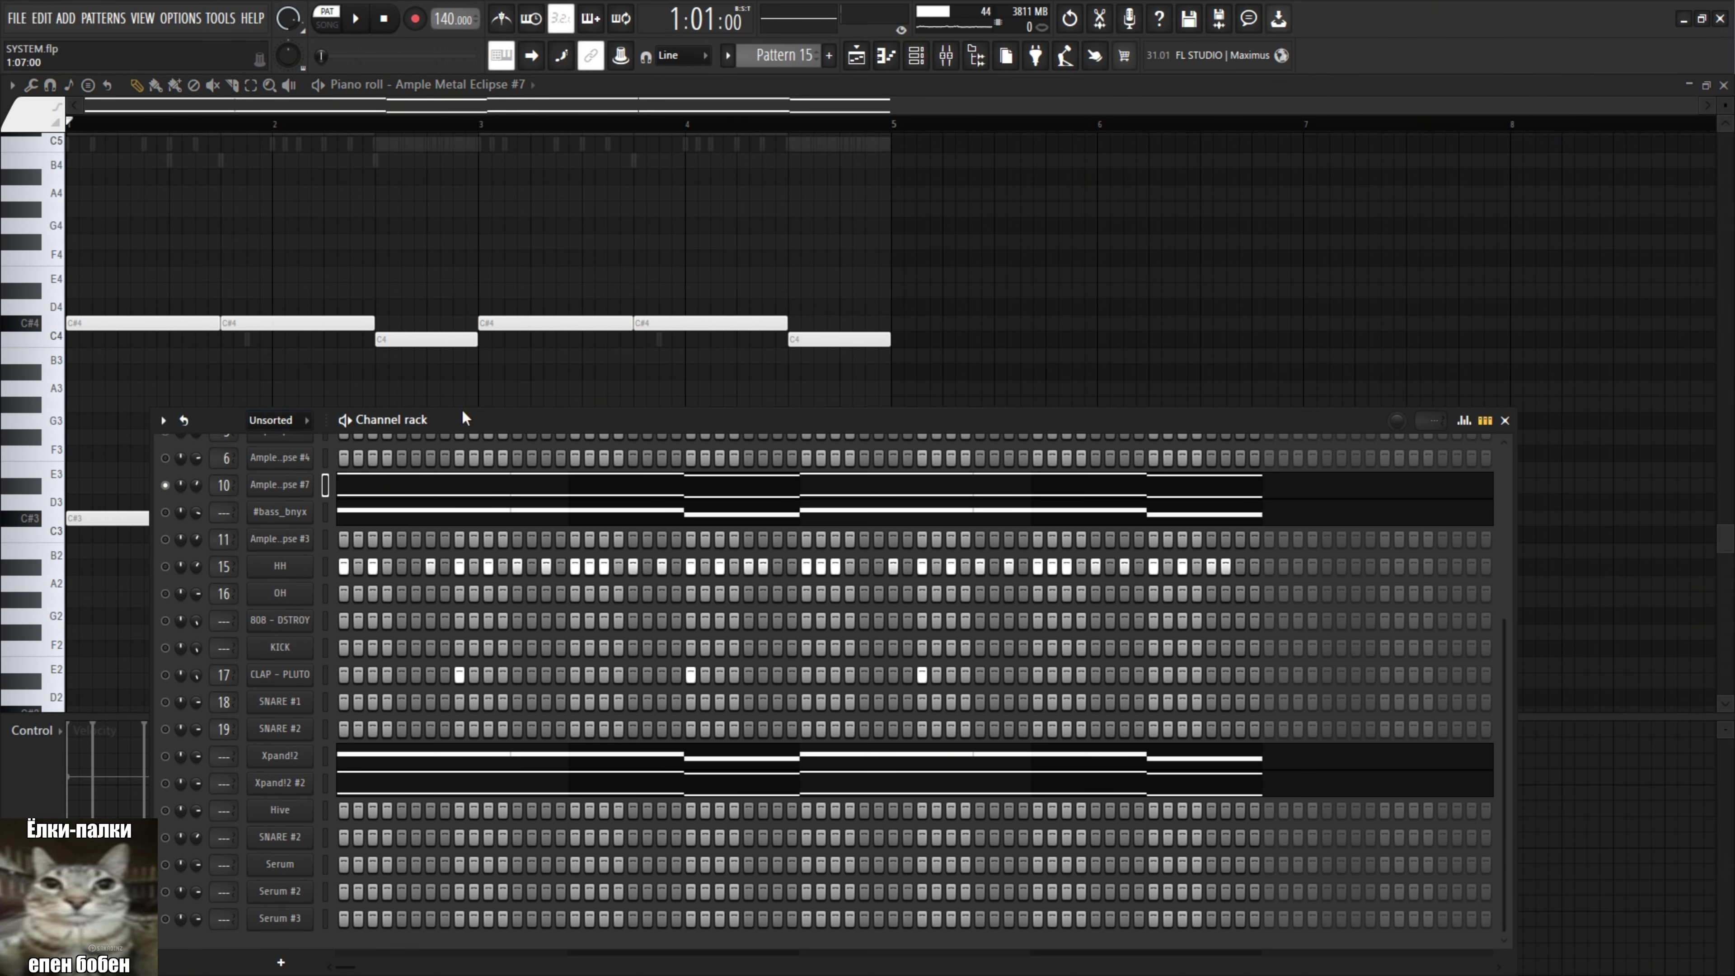
click(945, 56)
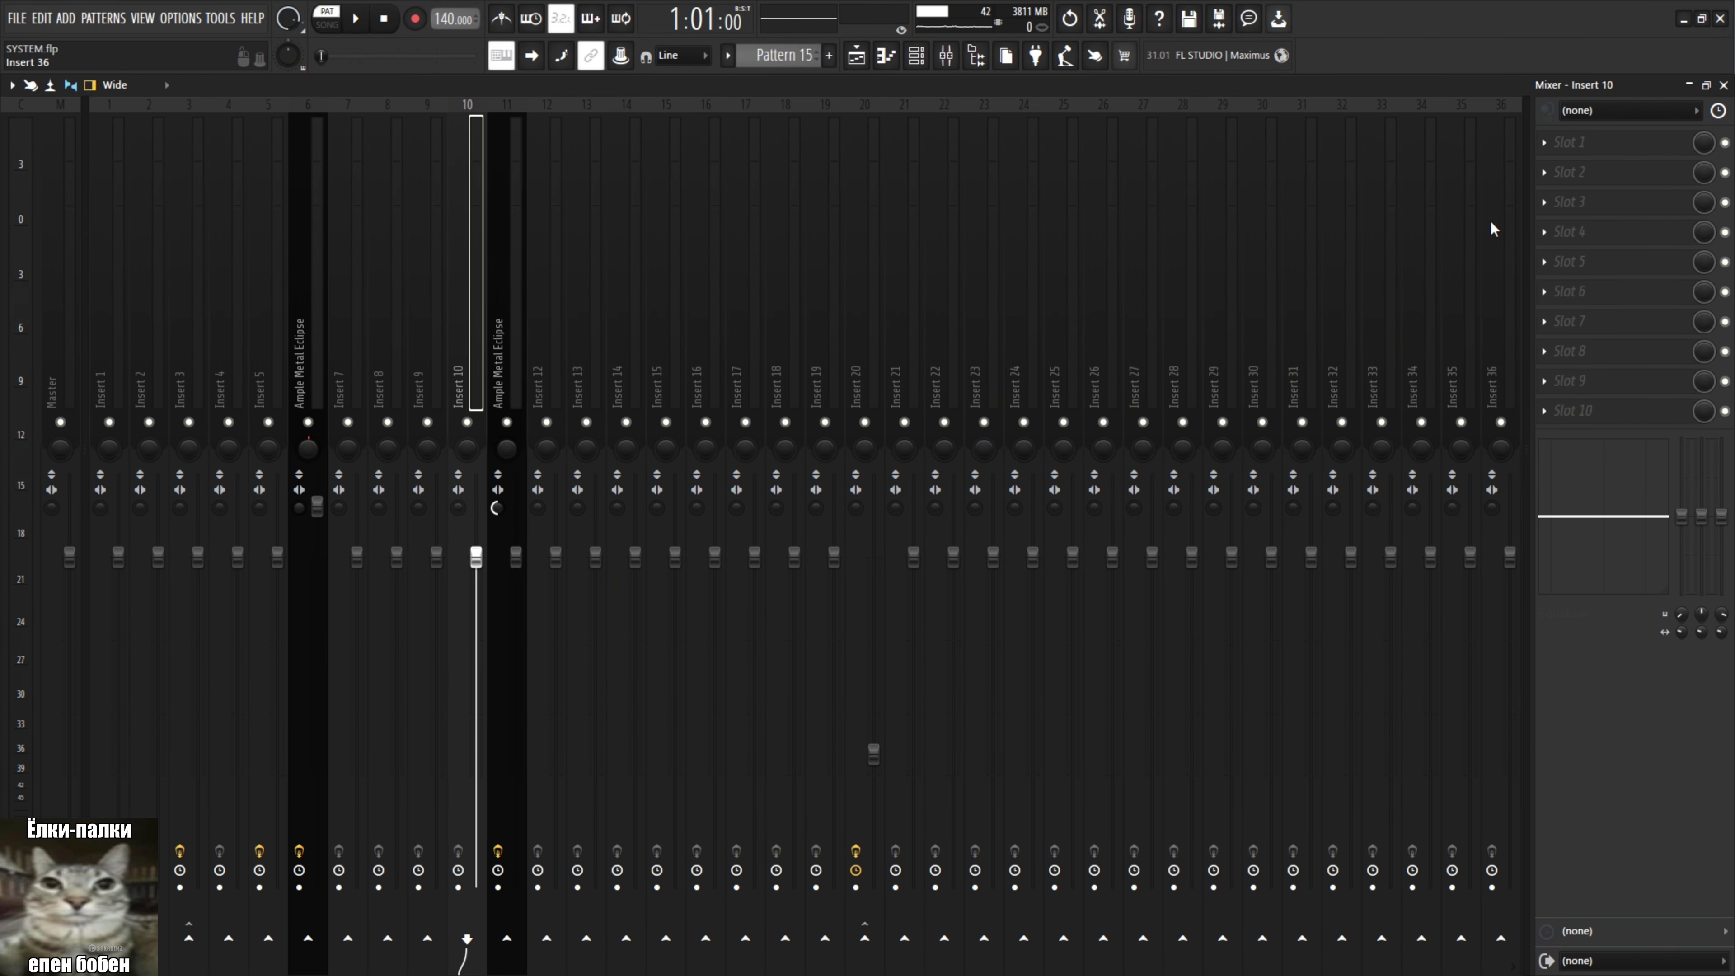
click(1724, 85)
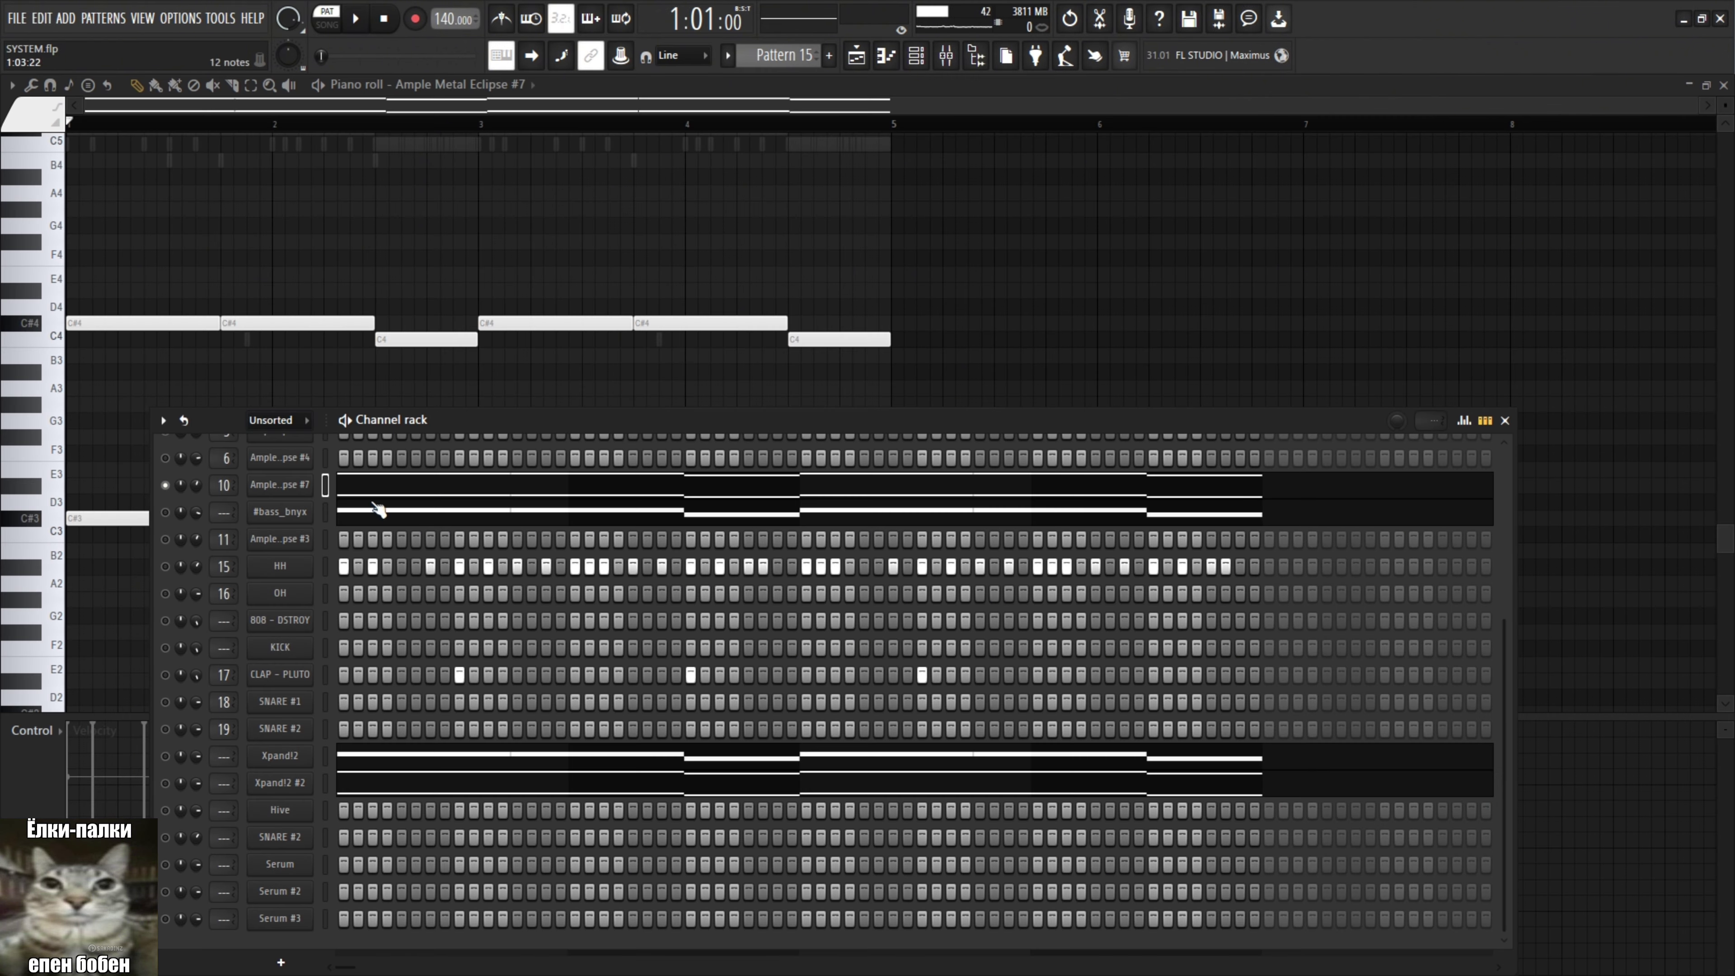
Play Pattern 15's #bass_bnyx notes in the piano roll, then stop playback.
click(375, 511)
key(space)
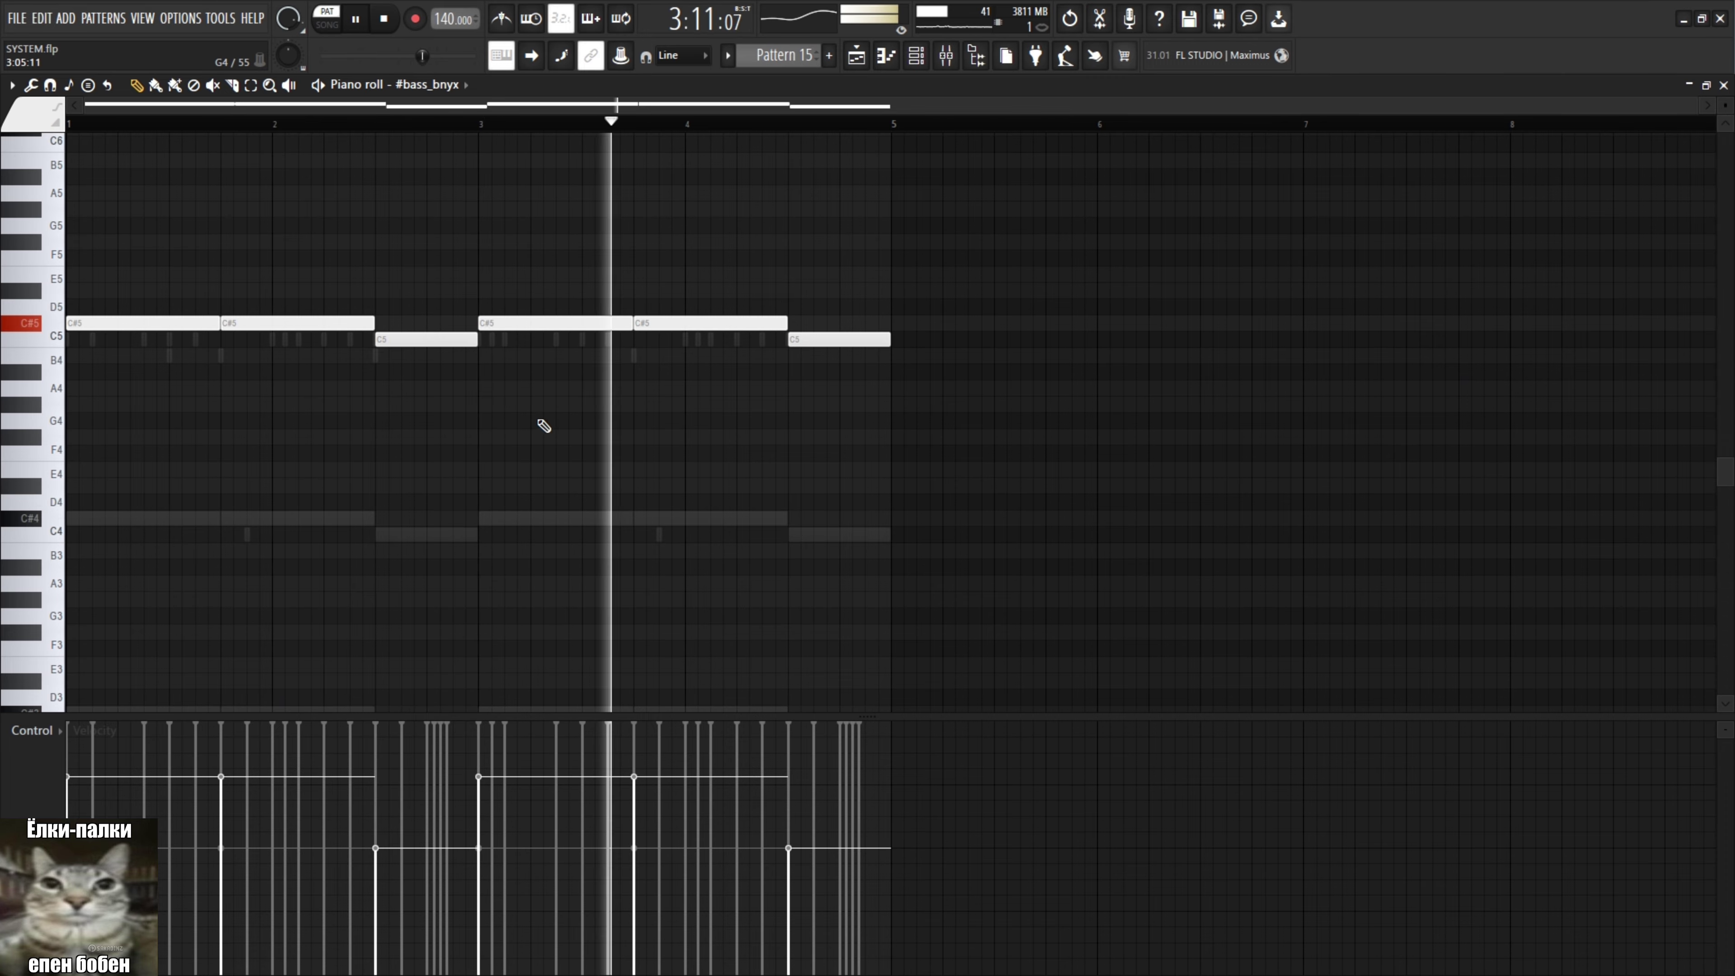
key(space)
Examine Pattern 15's HH hi-hat notes in the piano roll.
click(916, 56)
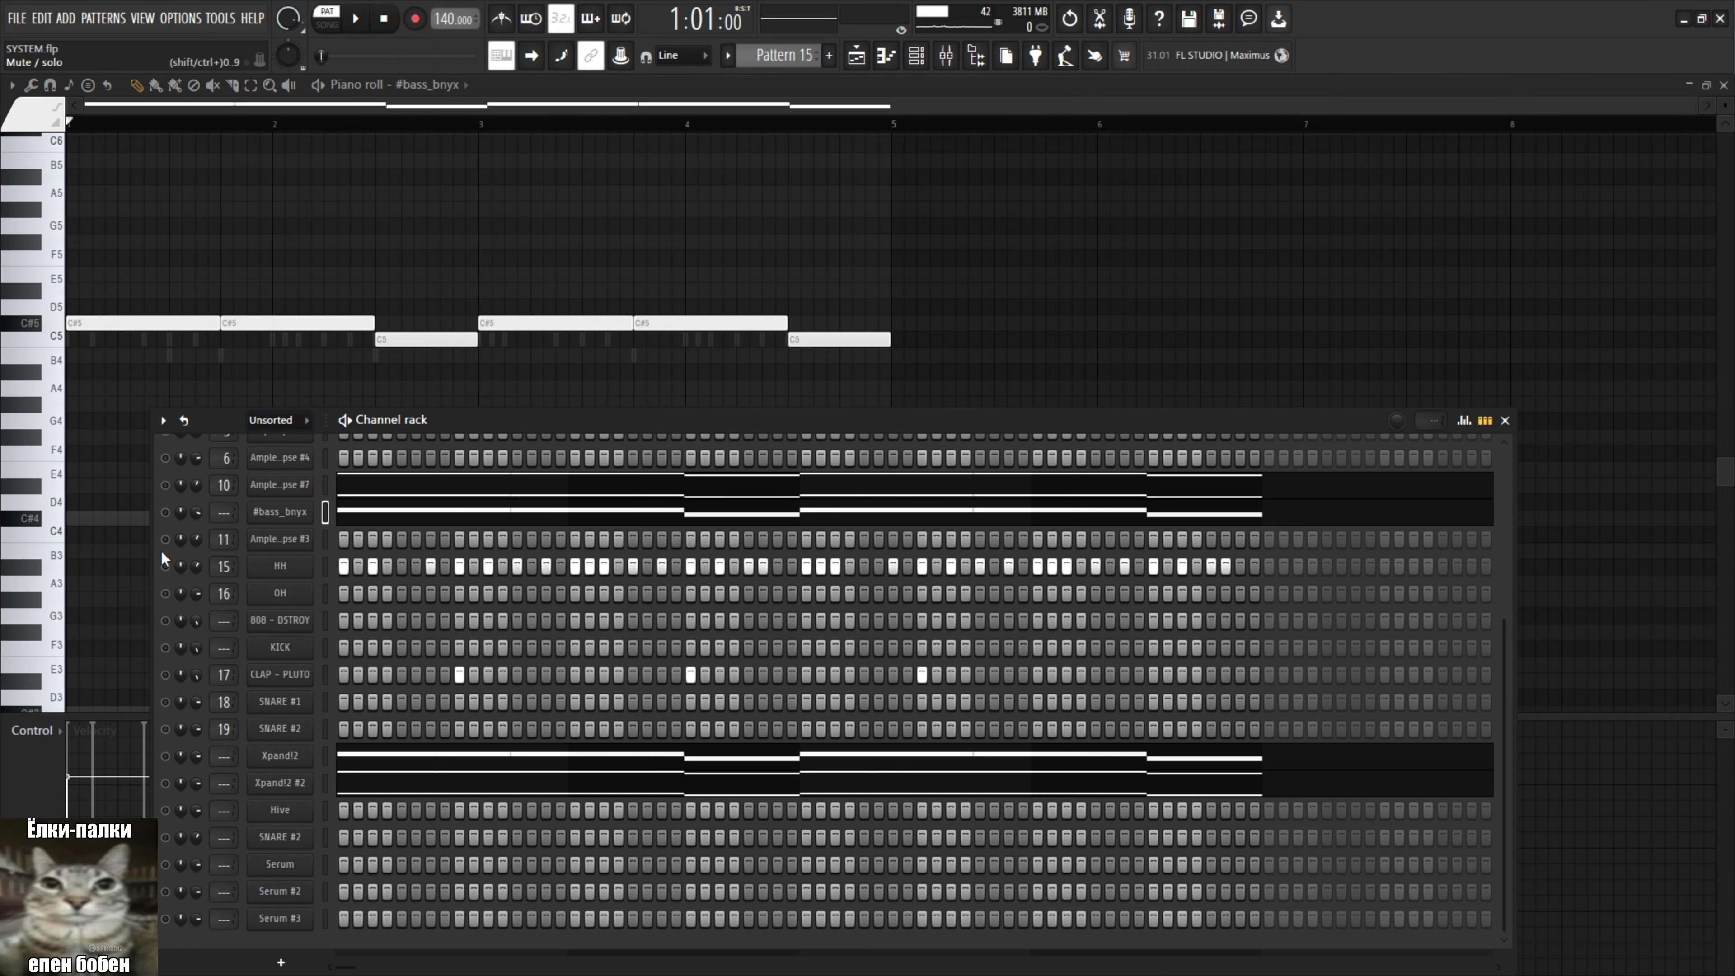
key(space)
right_click(314, 570)
click(373, 563)
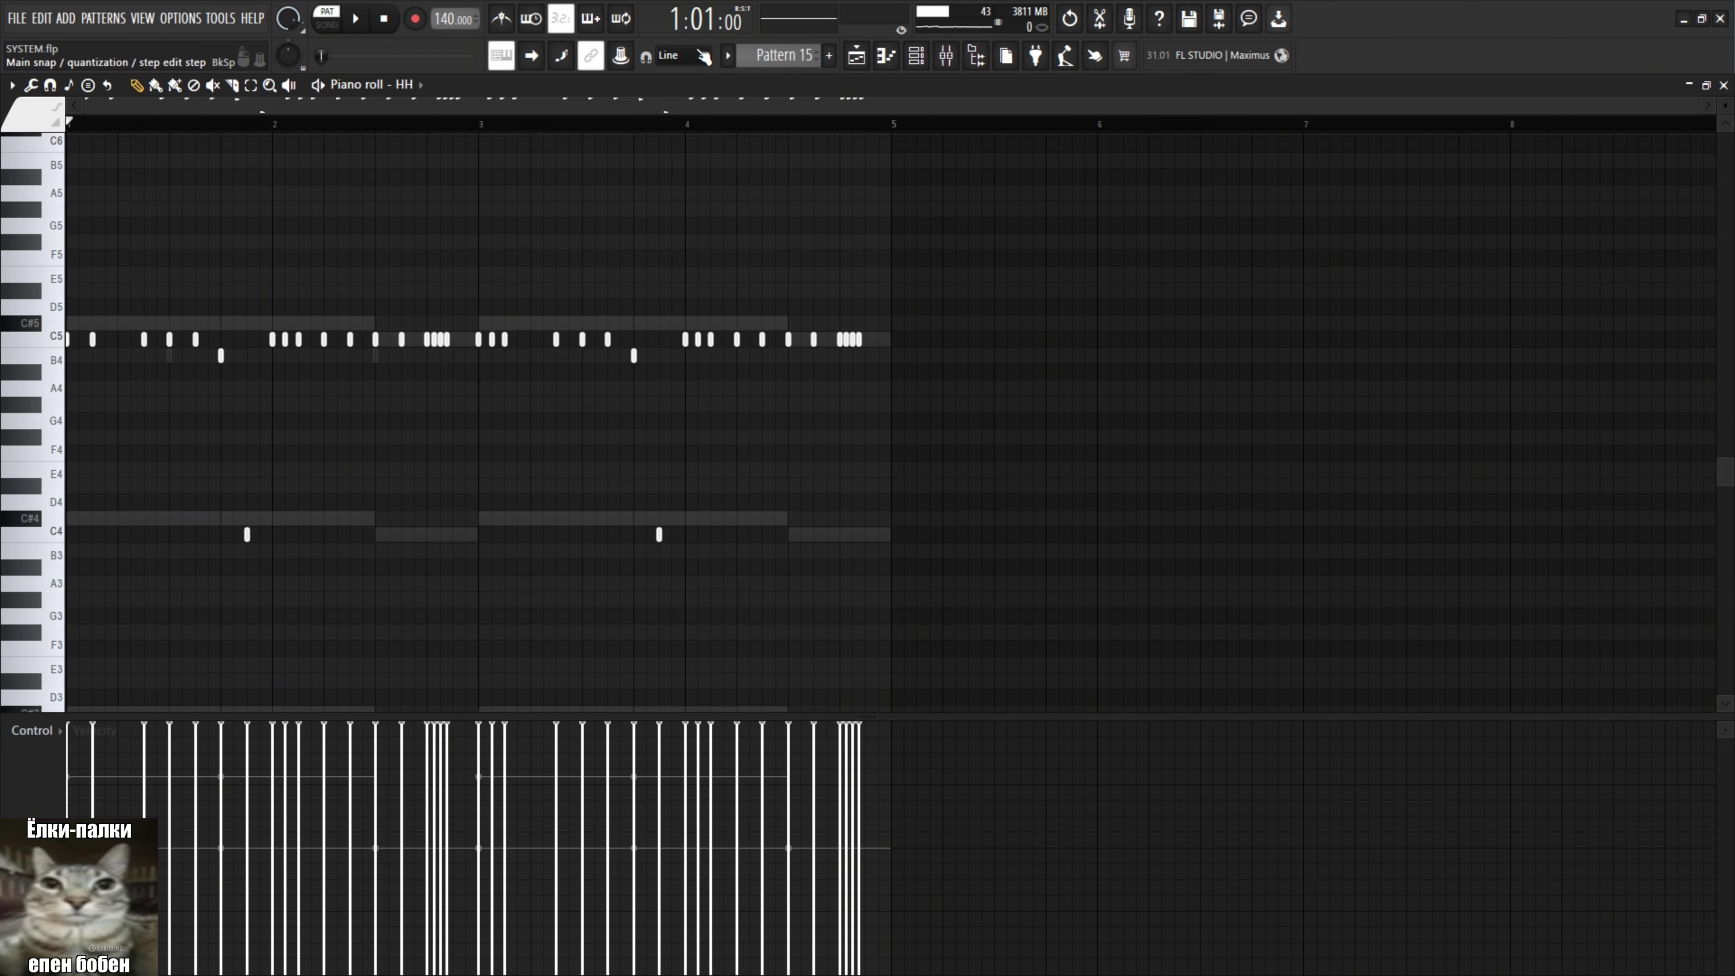
Solo Pattern 15's CLAP - PLUTO channel and play its notes in the piano roll.
click(917, 58)
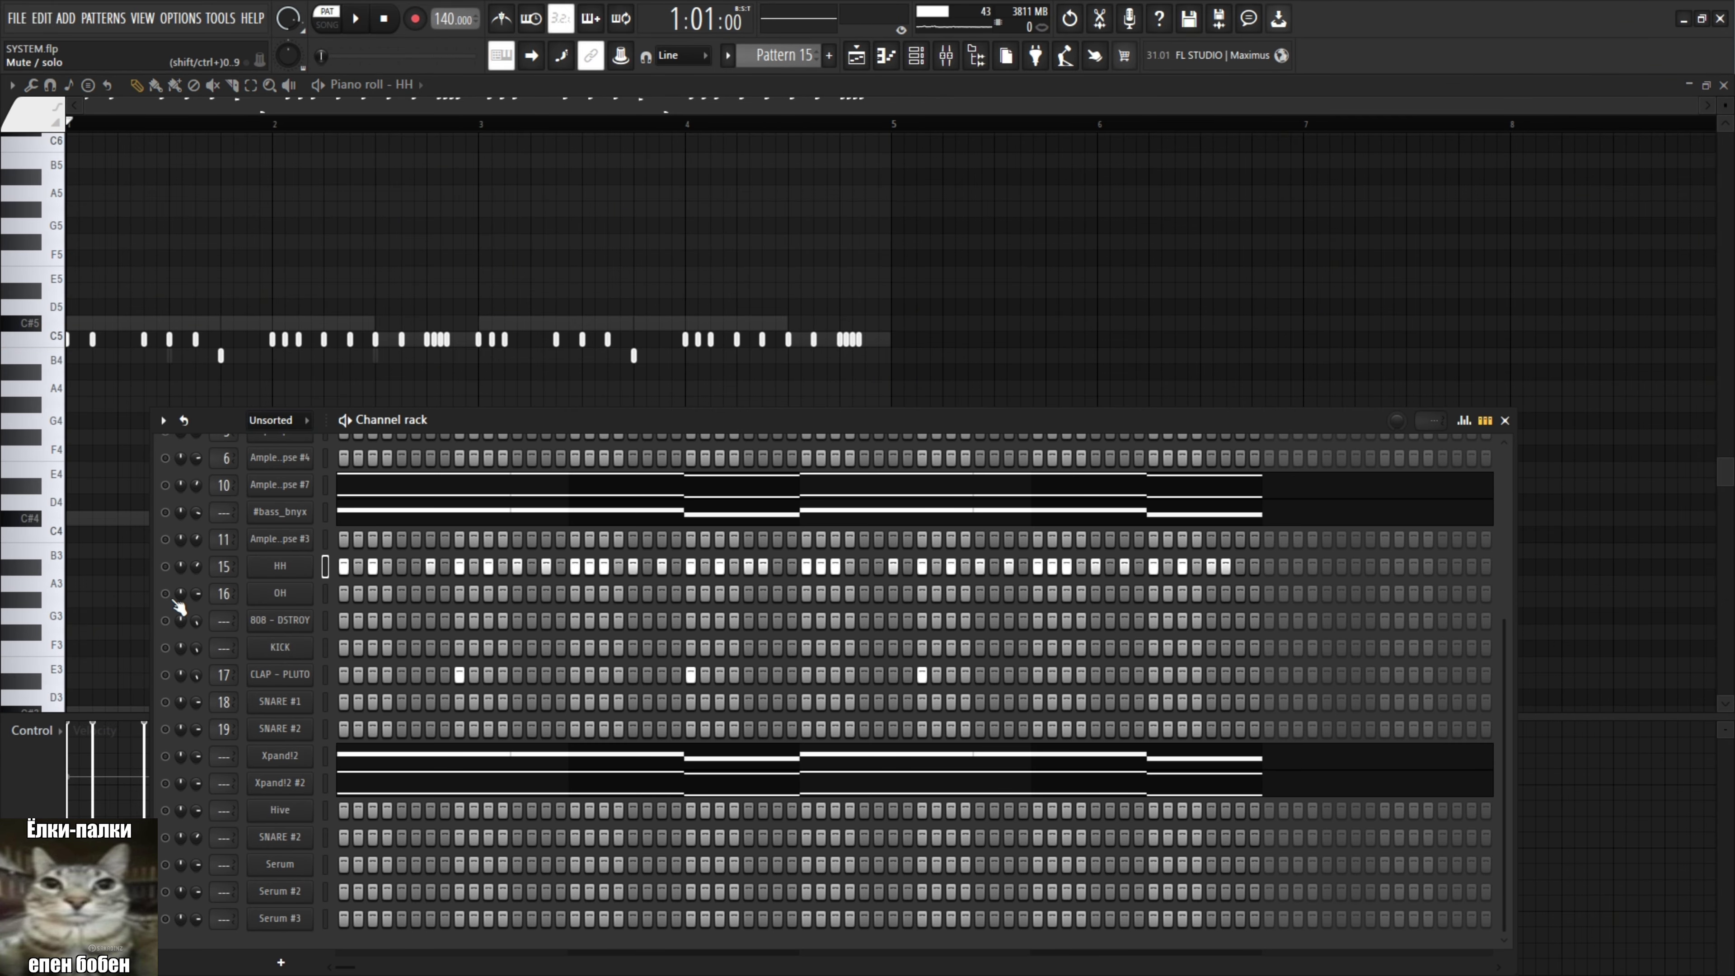
right_click(264, 594)
click(164, 593)
right_click(259, 676)
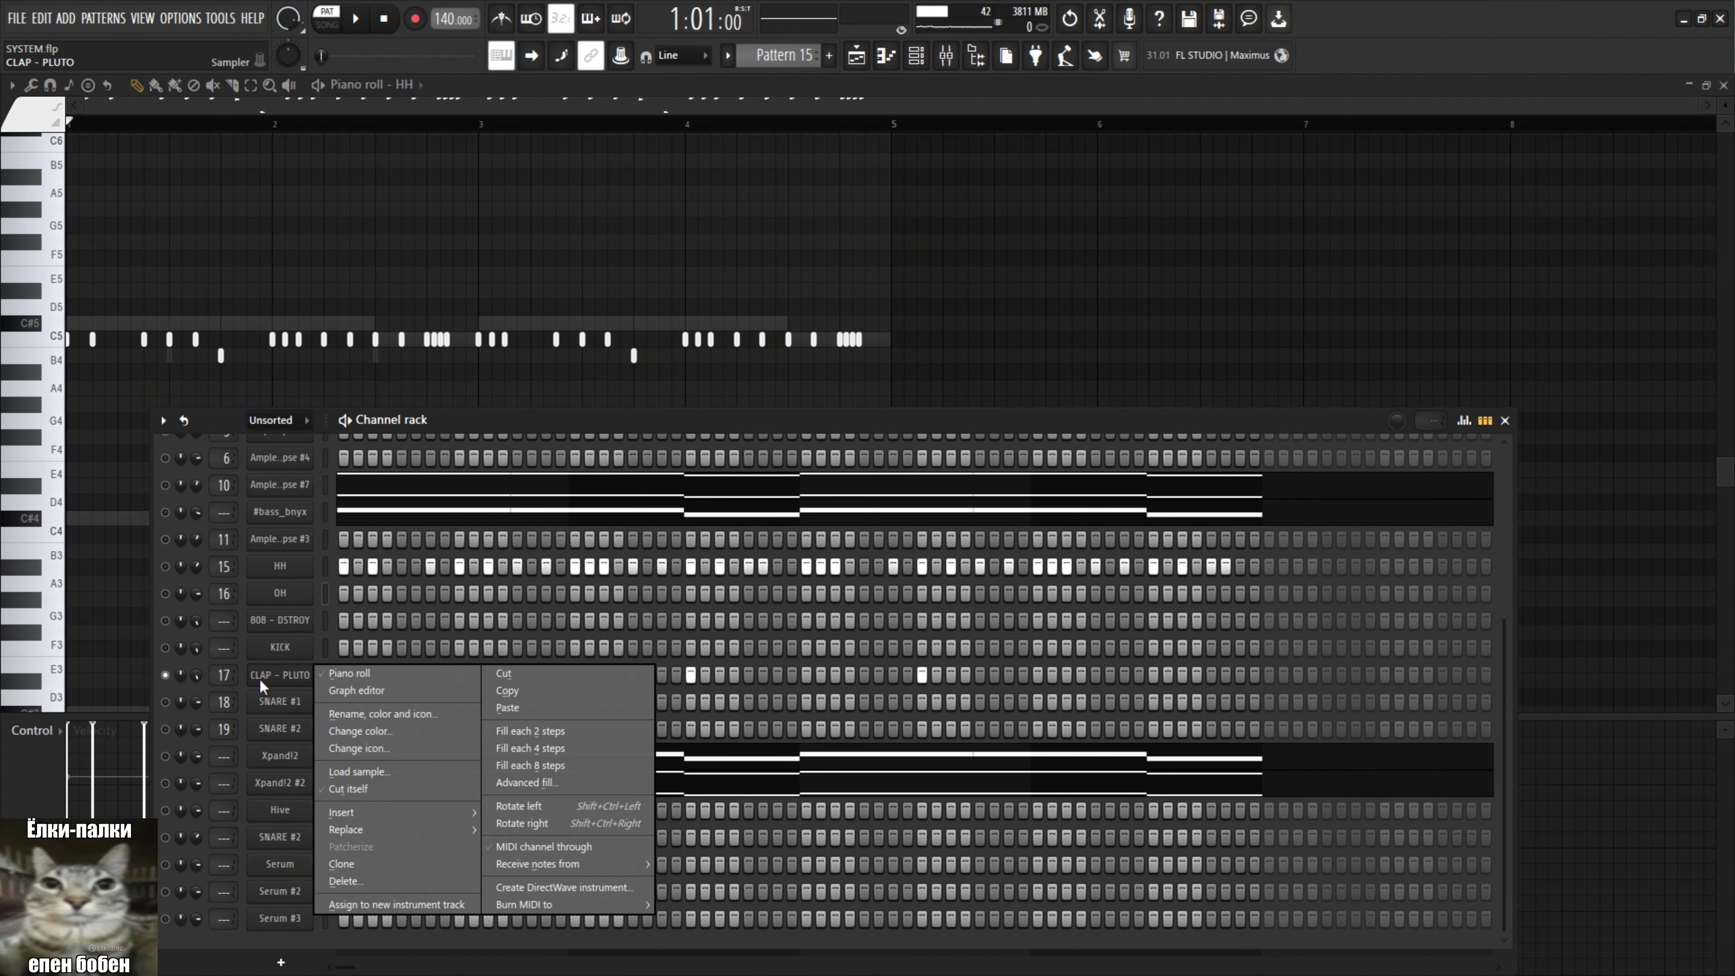
click(355, 674)
key(space)
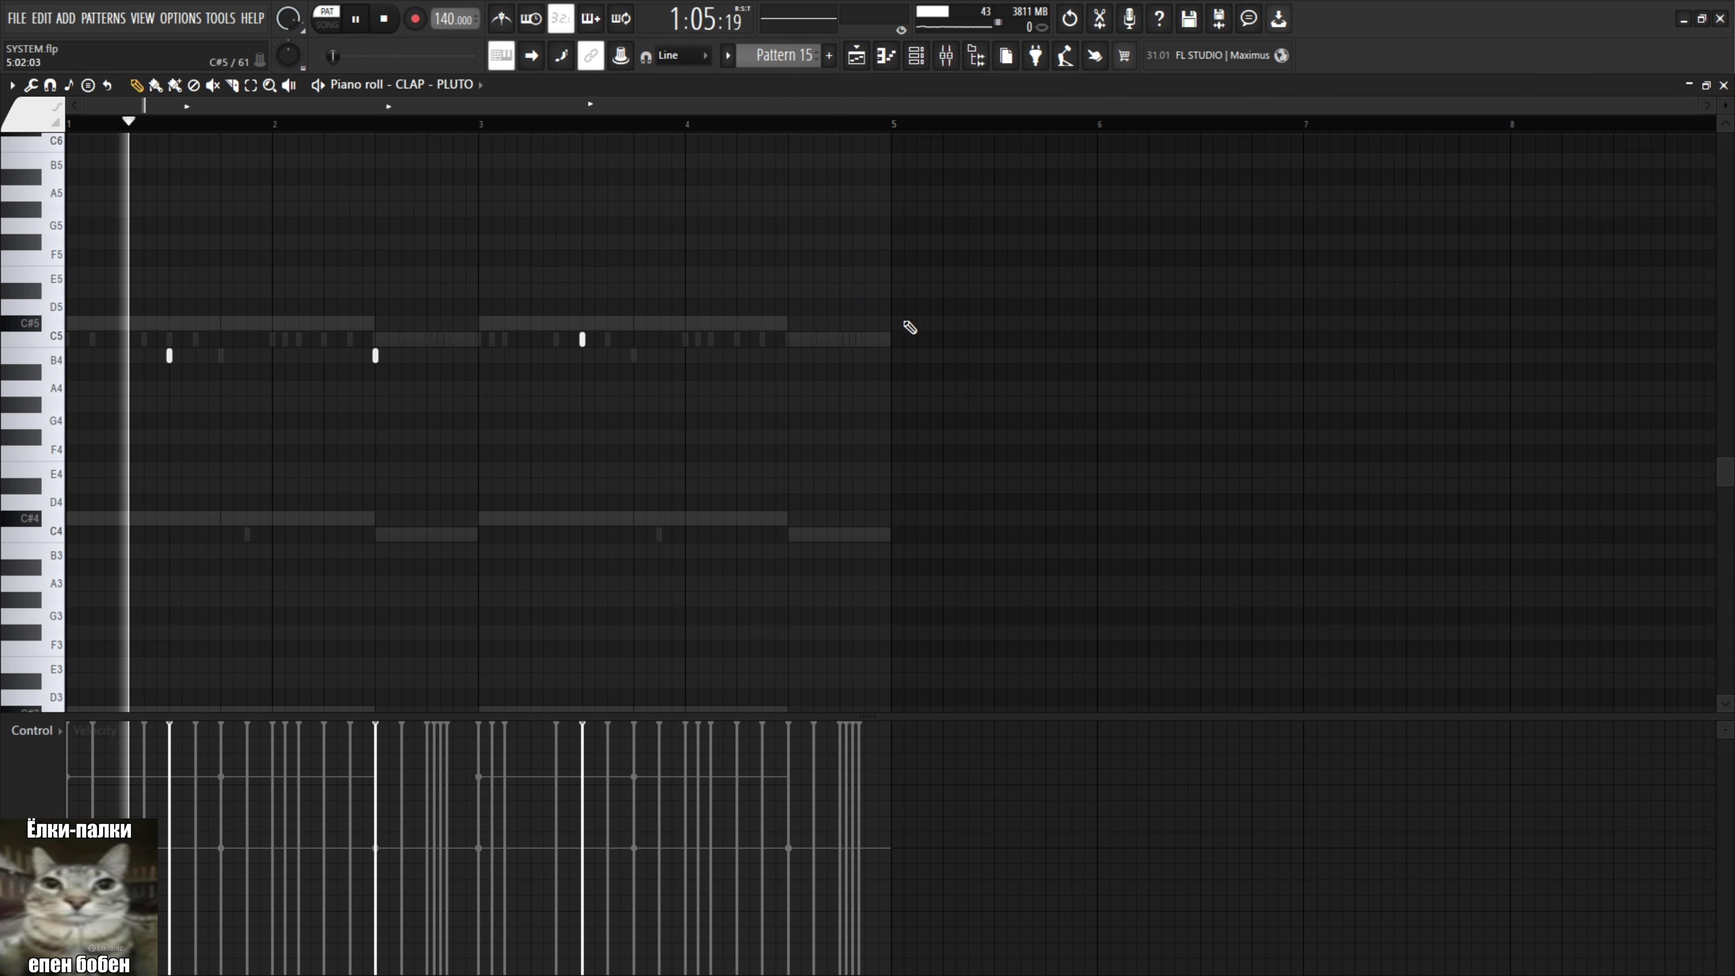
Add a CLAP - PLUTO note on B4 in the middle of bar 4, deleting the stray higher note.
click(788, 356)
click(737, 290)
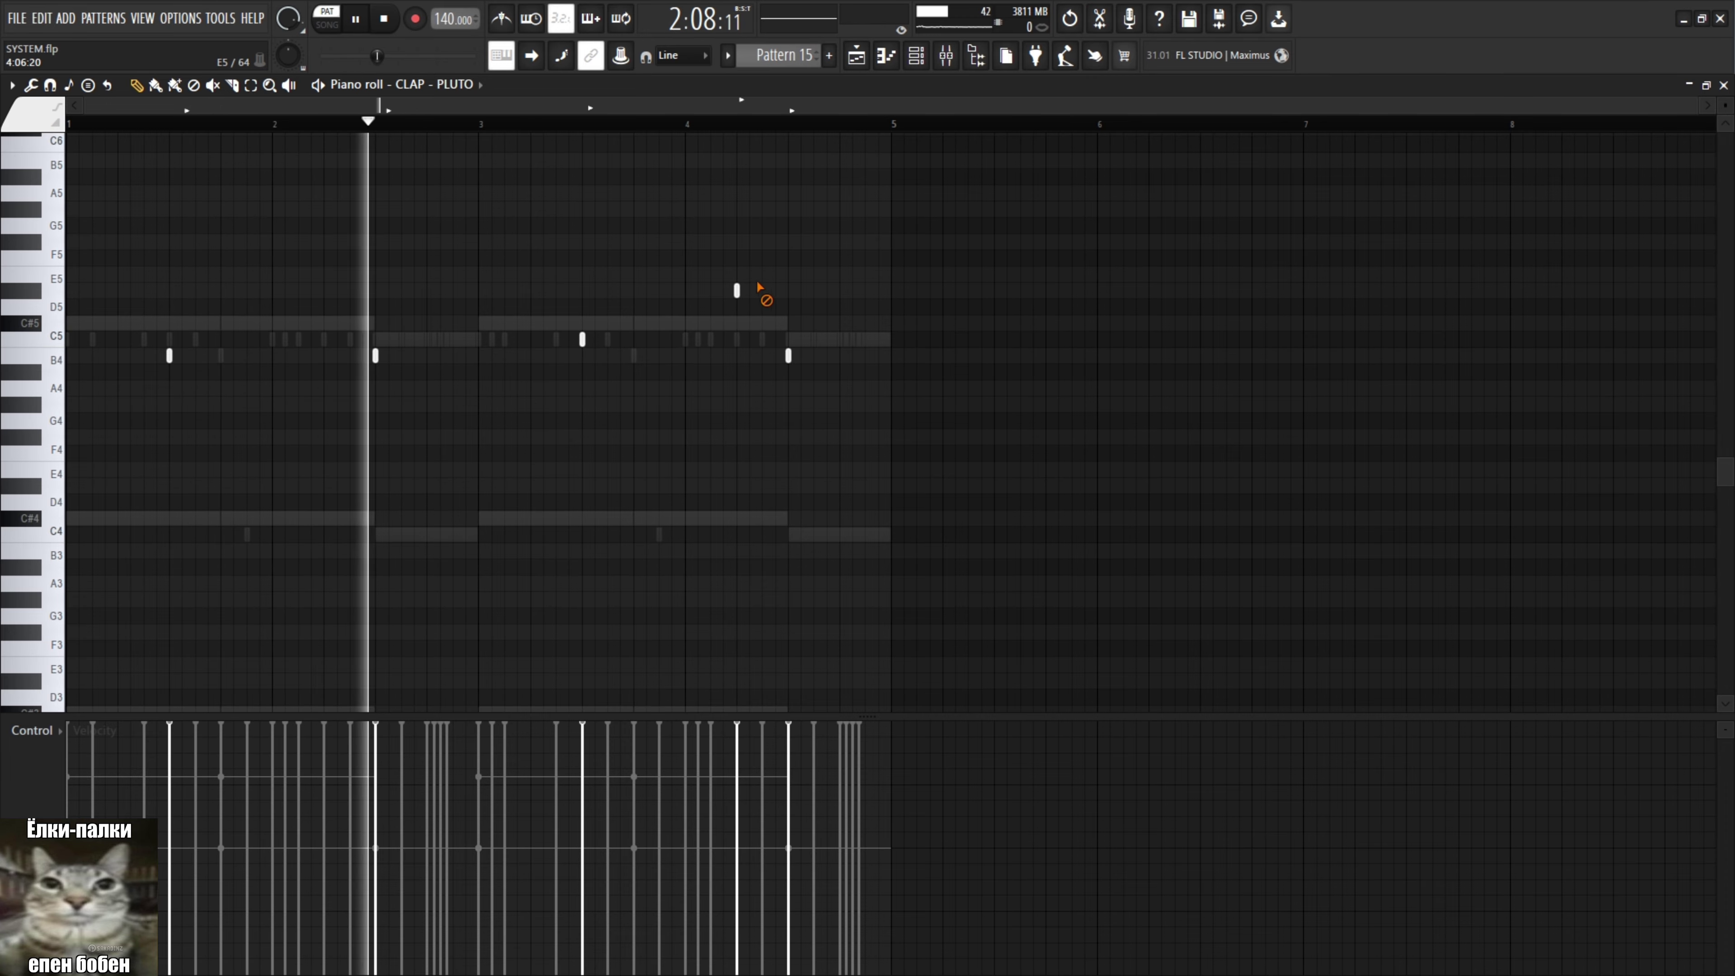
right_click(736, 289)
Play Pattern 15's Xpand!2 notes in the piano roll.
click(927, 61)
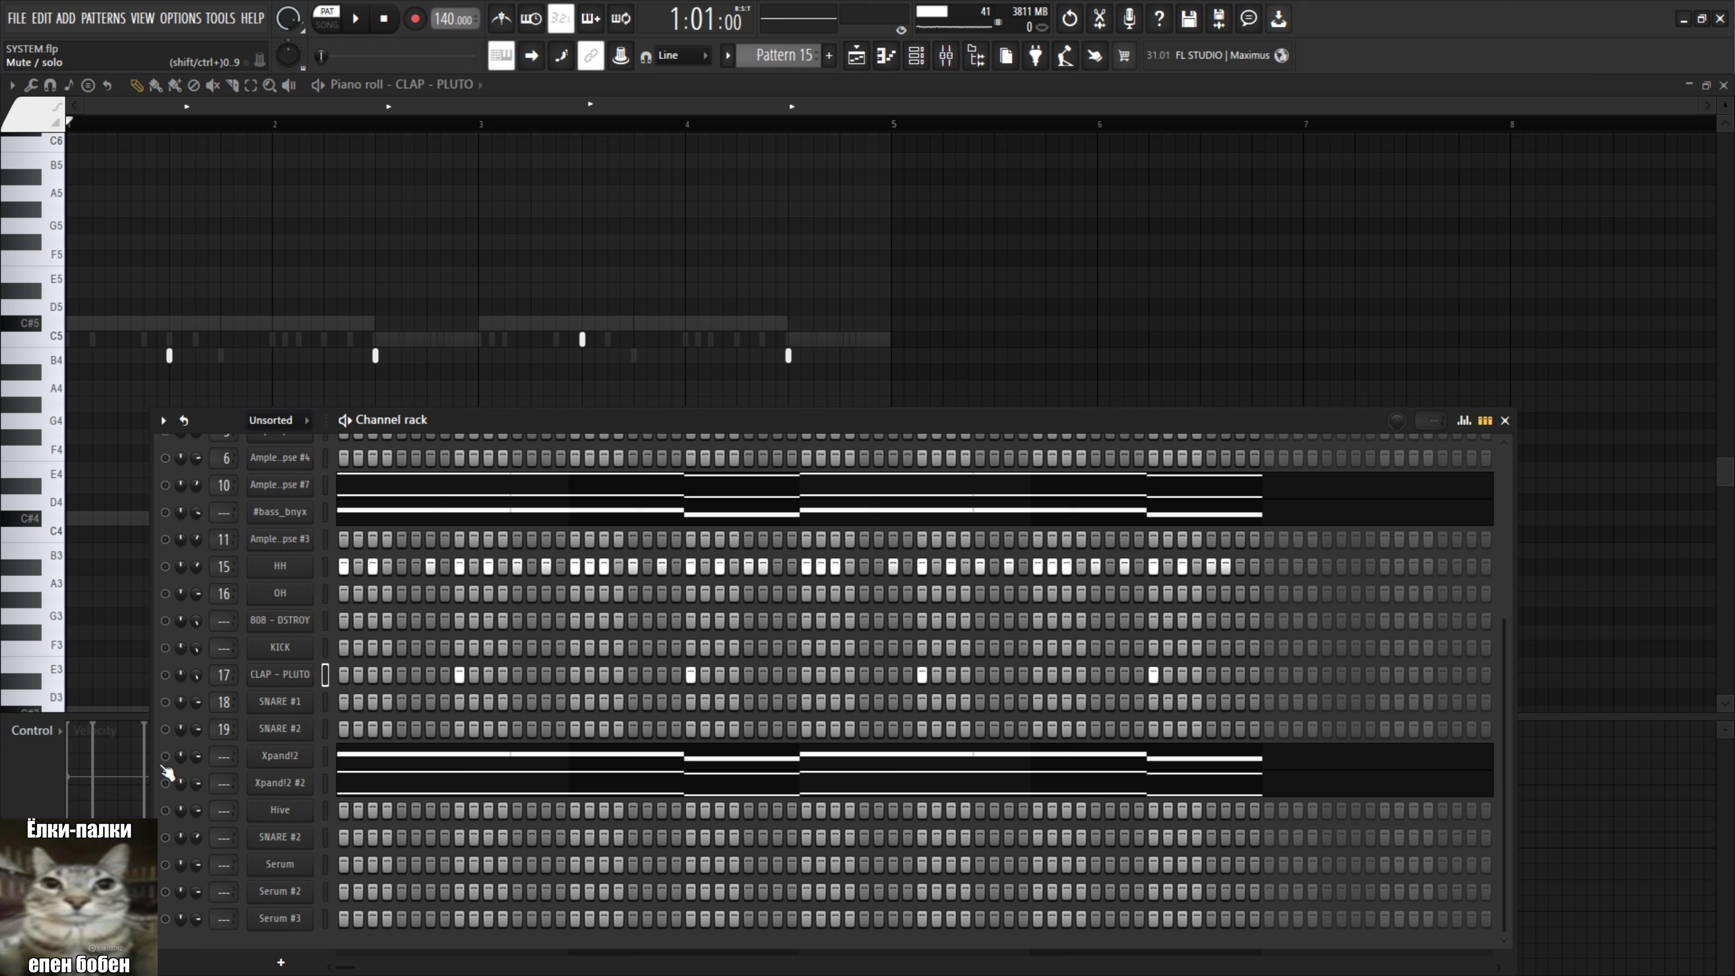
click(352, 764)
key(space)
scroll(581, 399, down, 3)
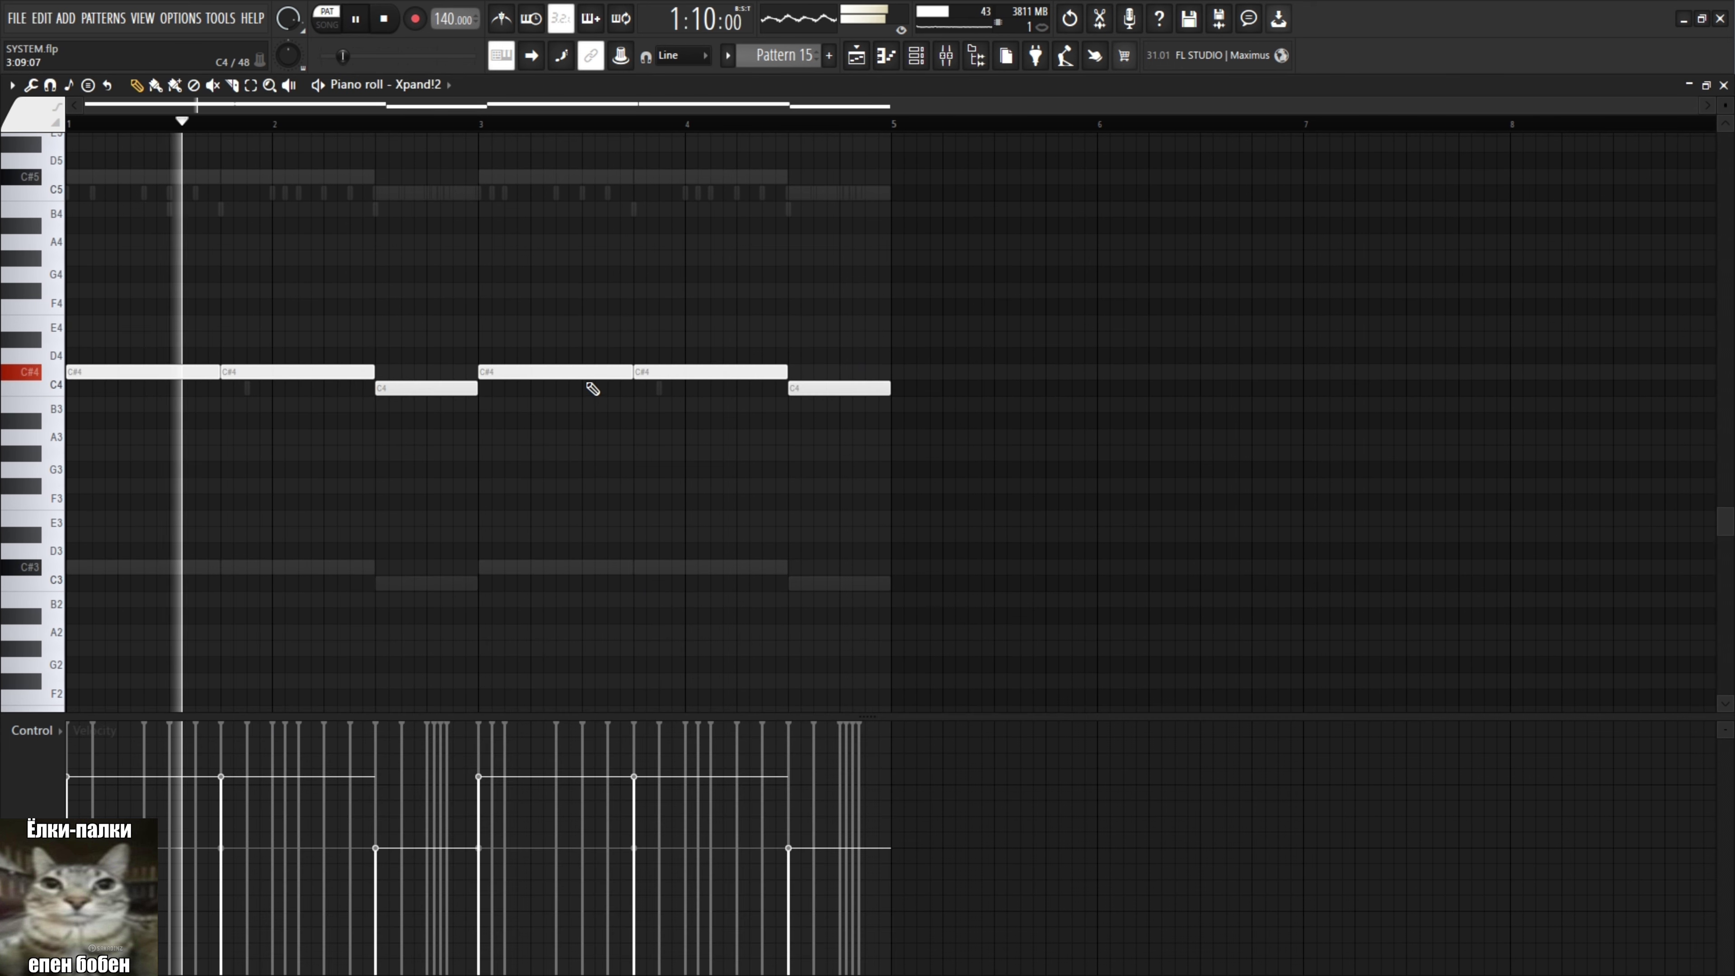
Examine the Xpand!2 instrument's sound settings from the channel rack, then close the instrument.
click(916, 56)
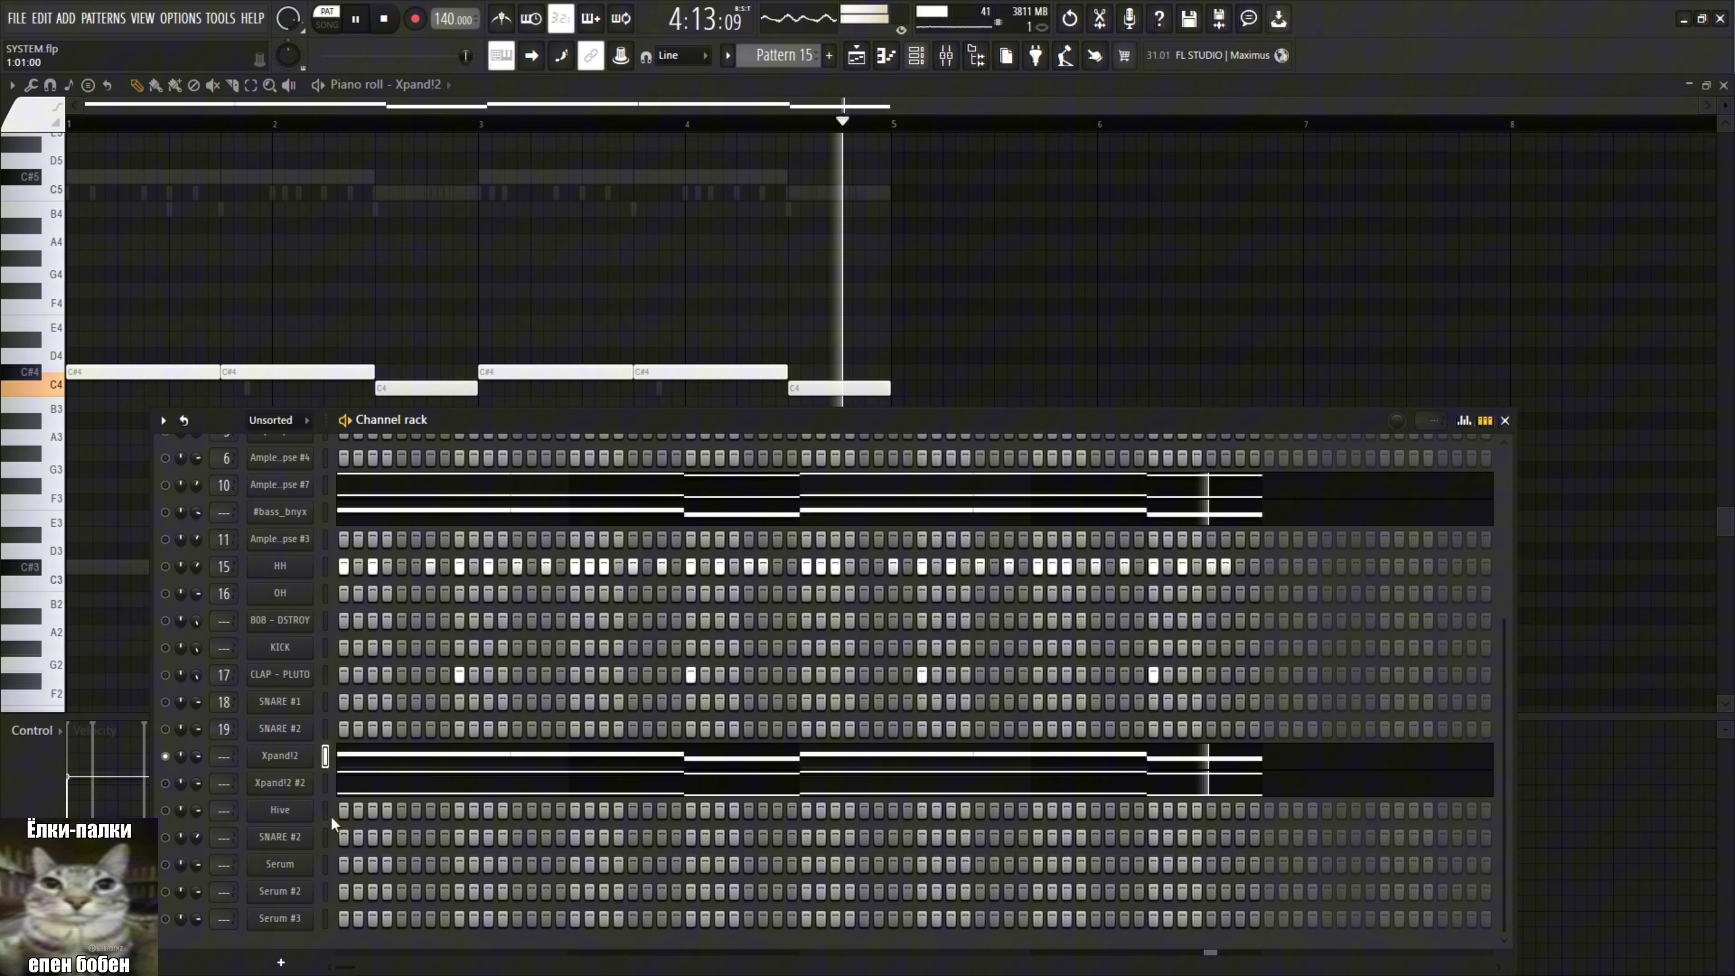
click(281, 757)
click(899, 288)
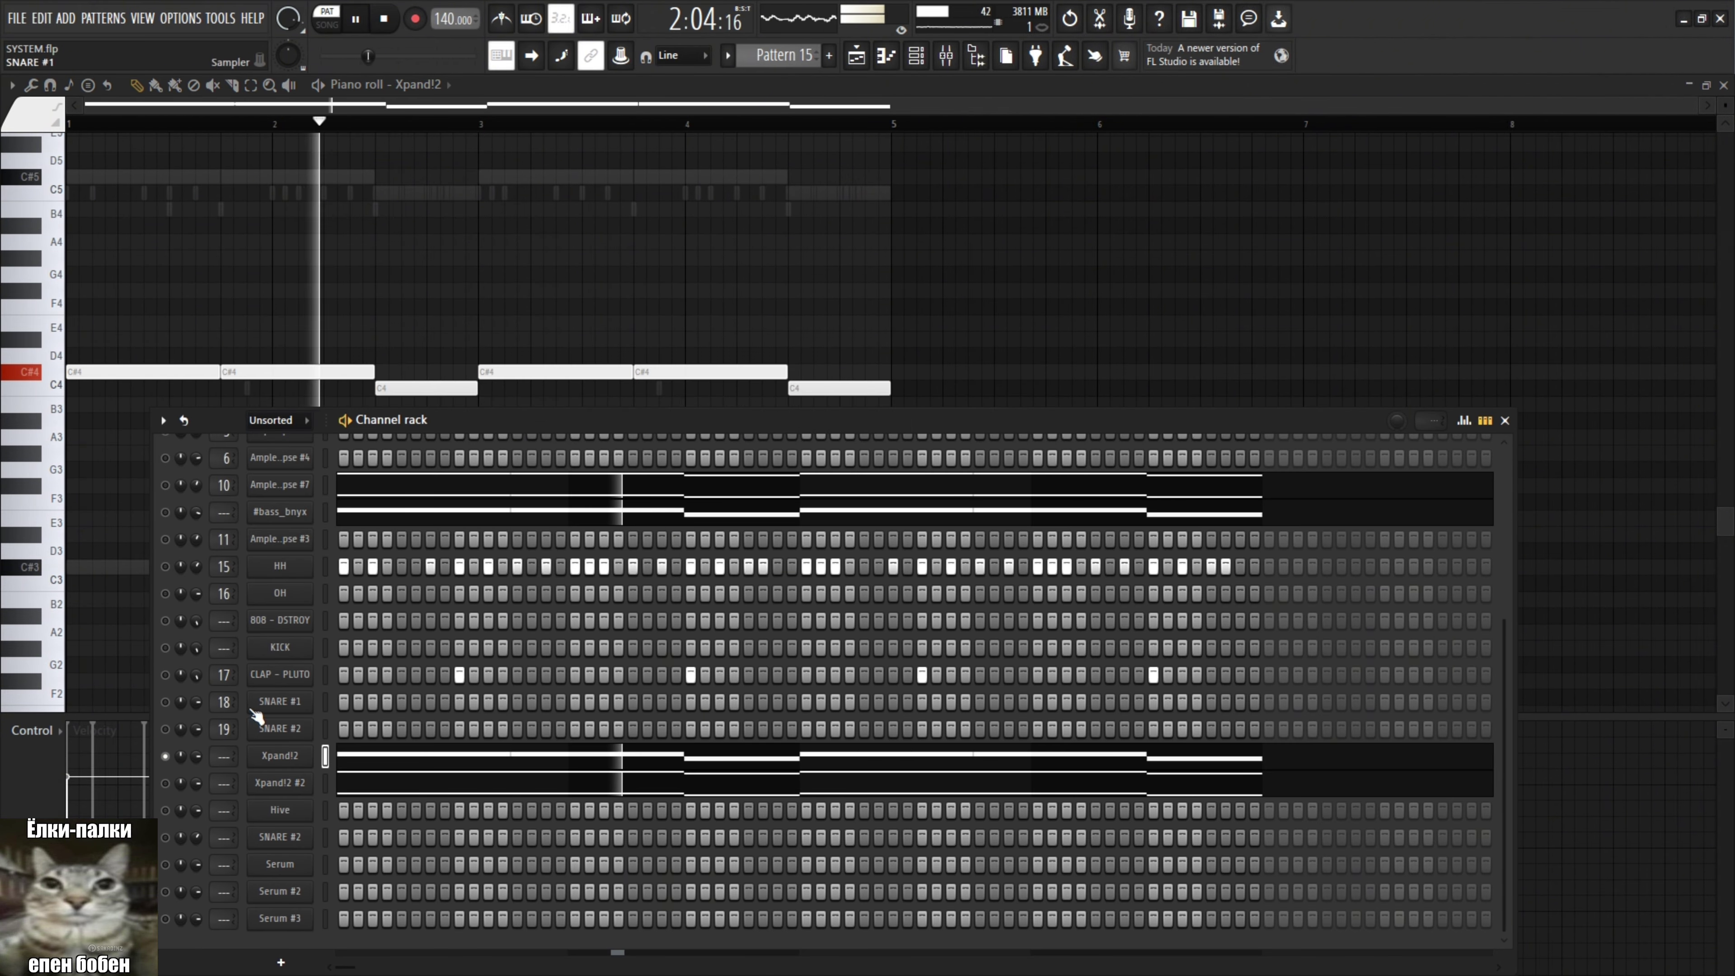
Play Pattern 15's Xpand!2 #2 notes in the piano roll and examine both octaves.
click(375, 785)
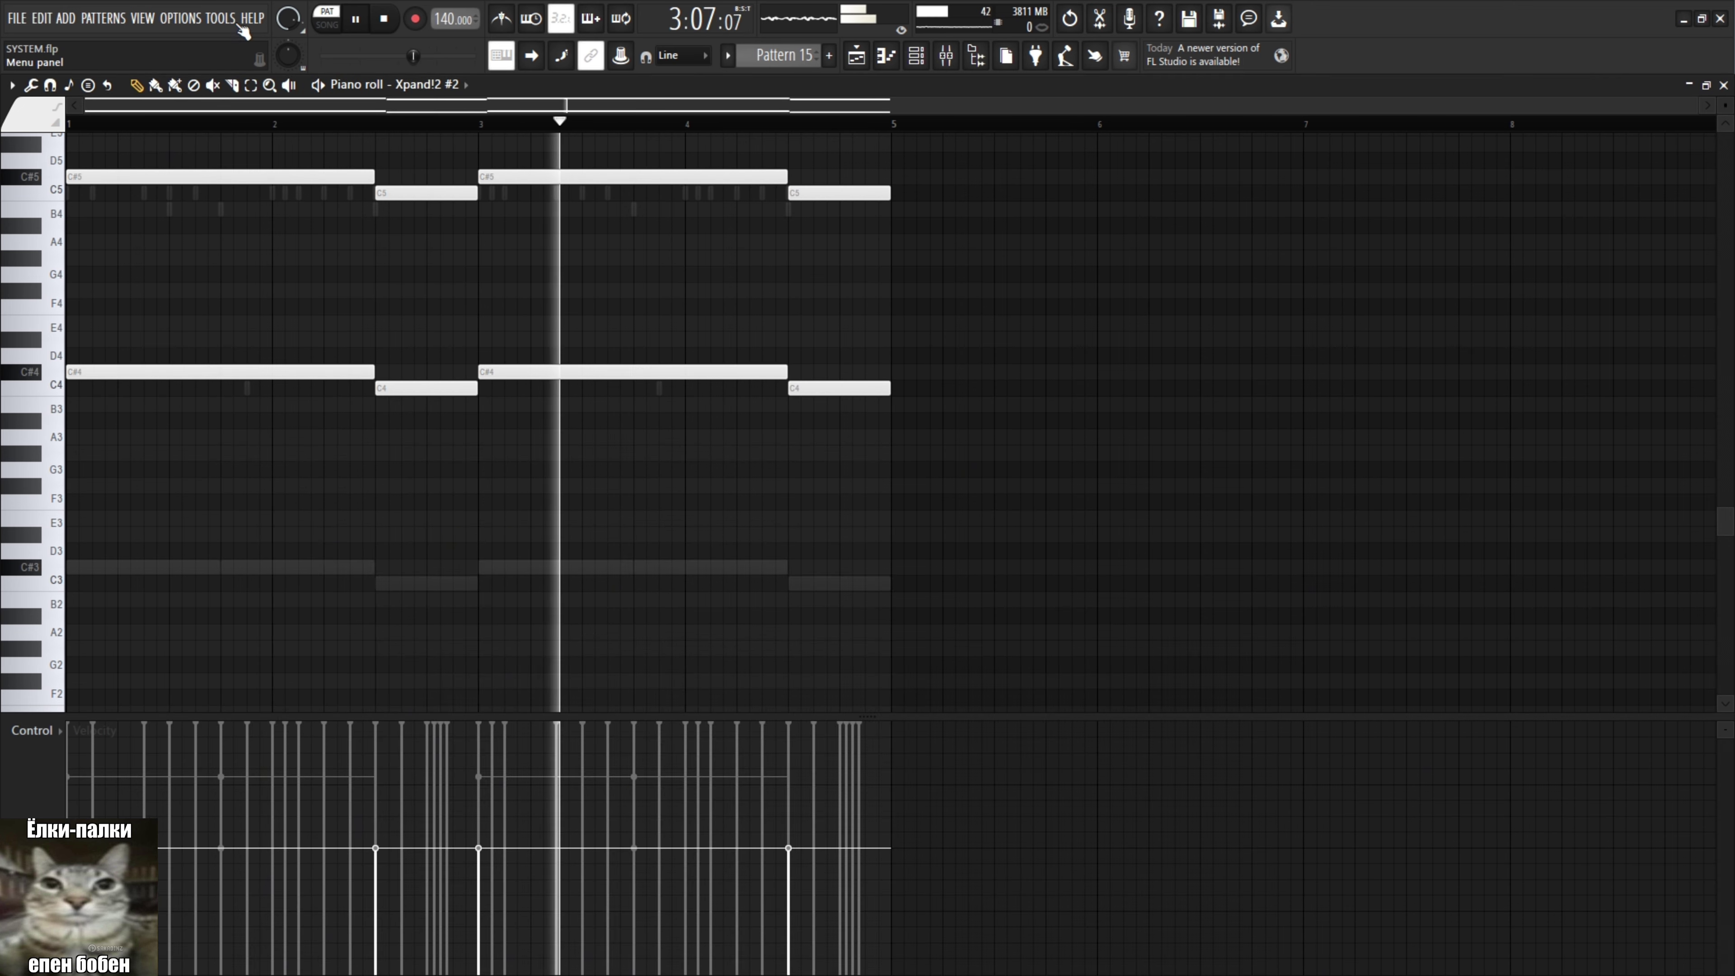
key(space)
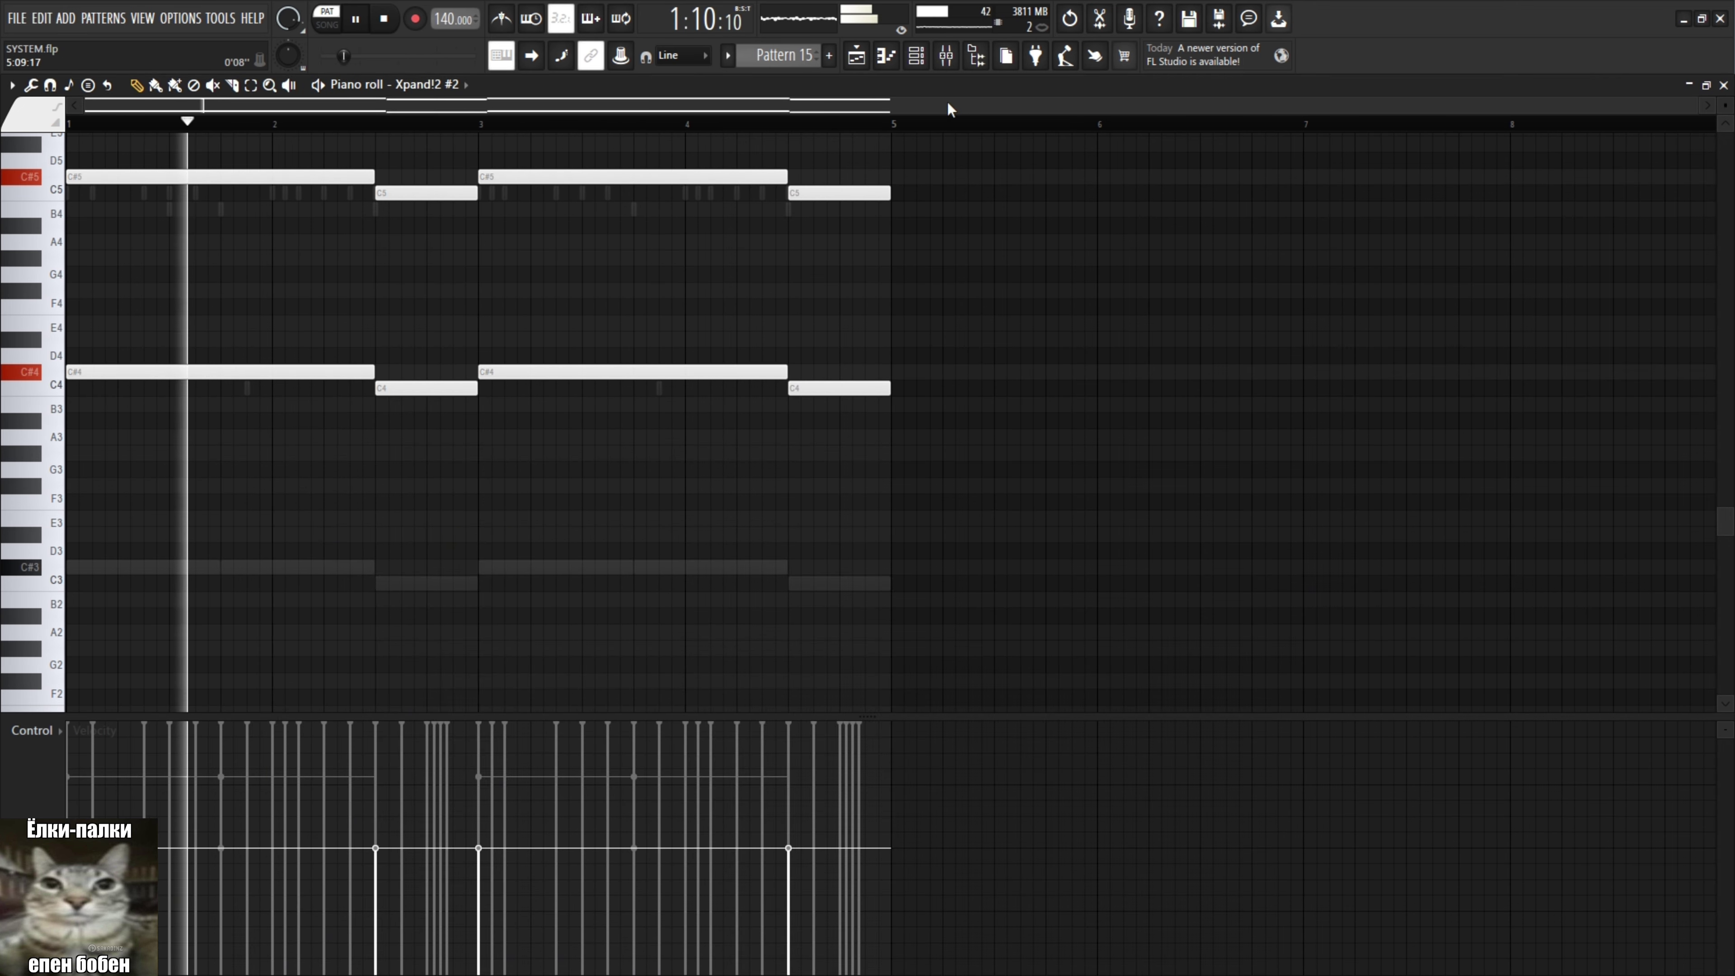
scroll(949, 205, up, 3)
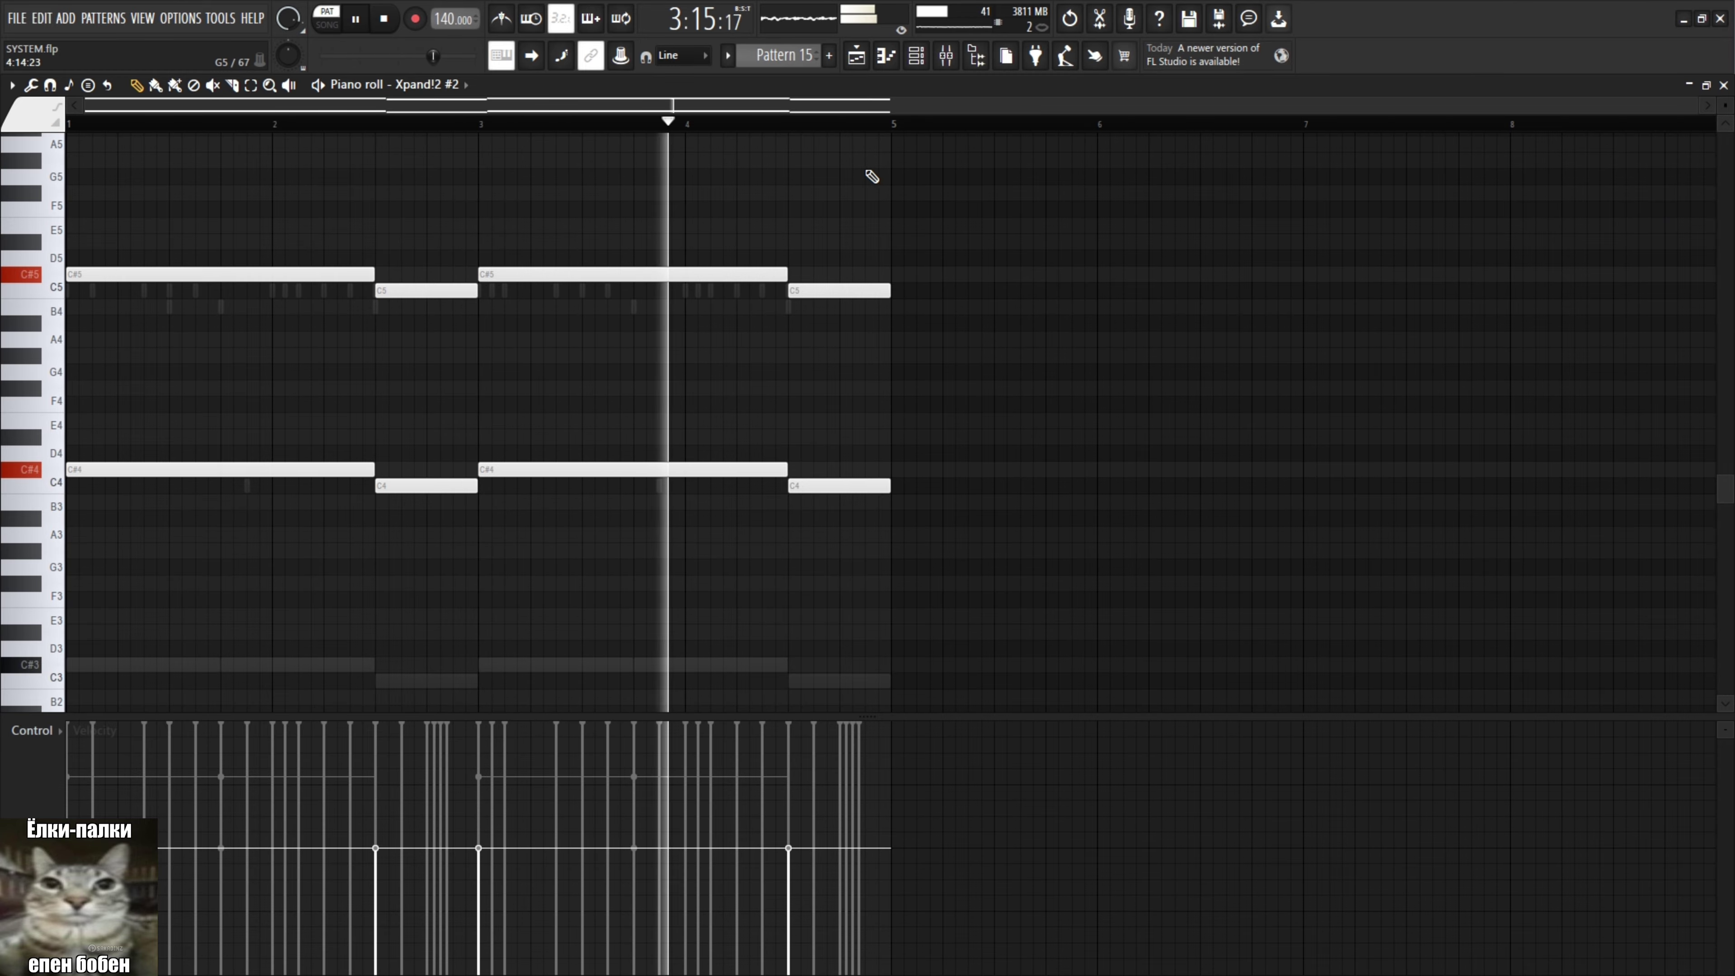
Examine the Xpand!2 #2 instrument's parts and effects from the channel rack, then close the instrument.
key(F6)
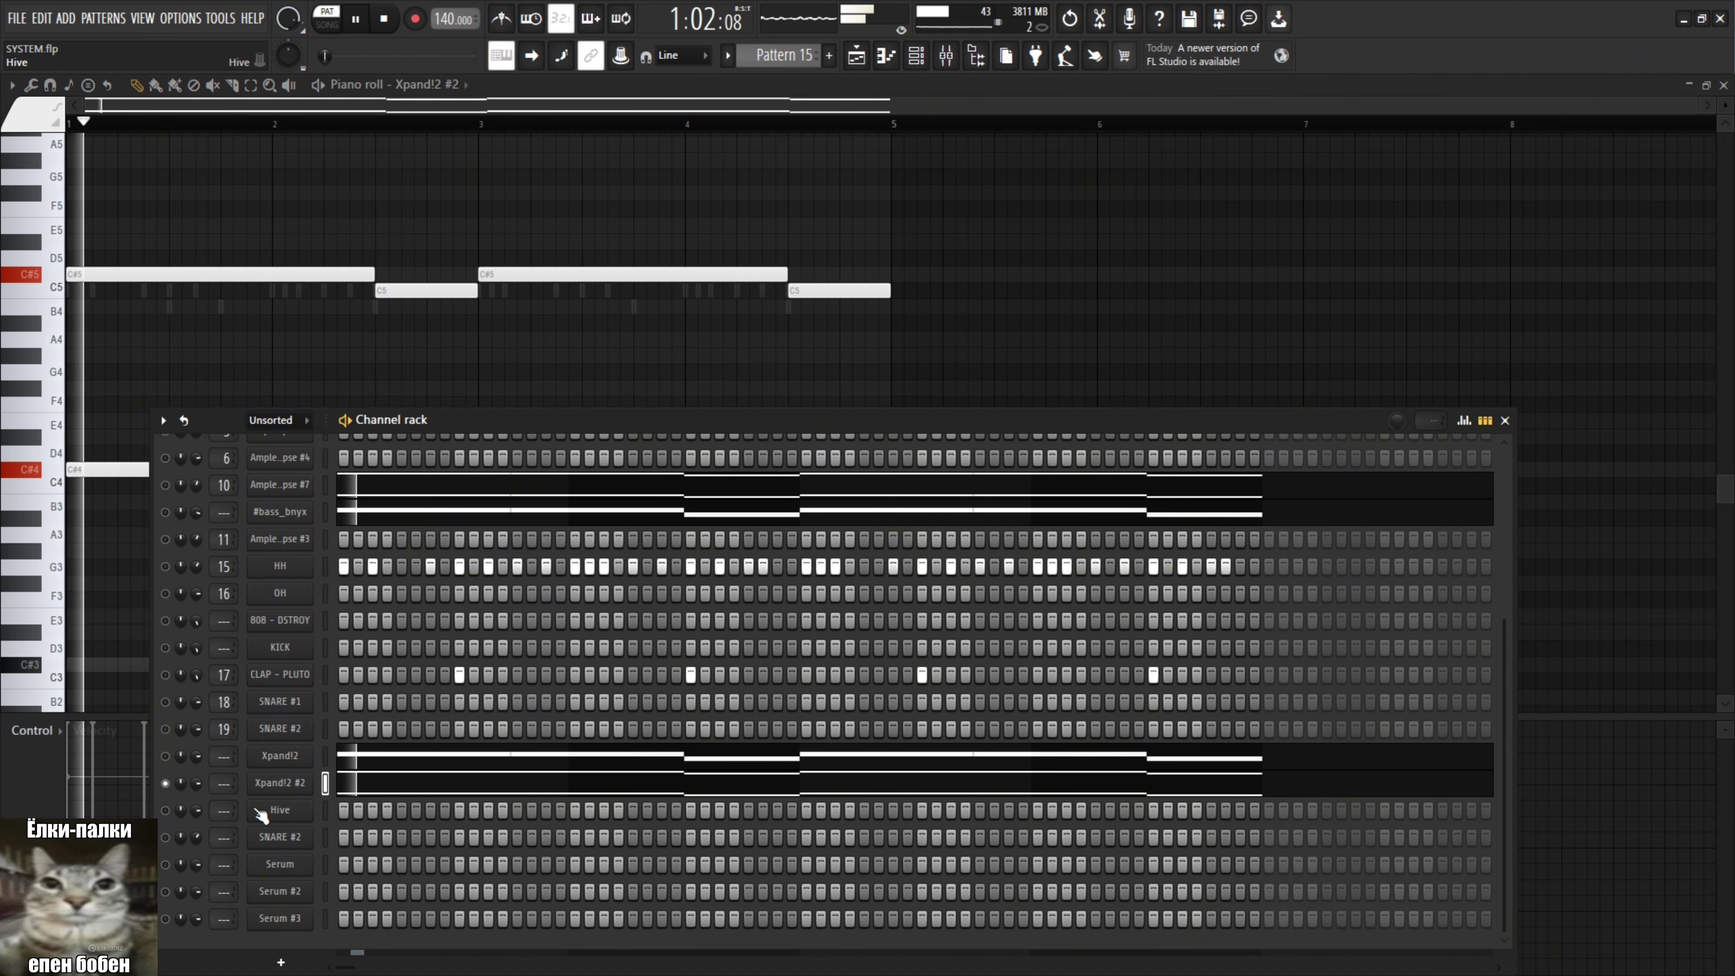
click(268, 792)
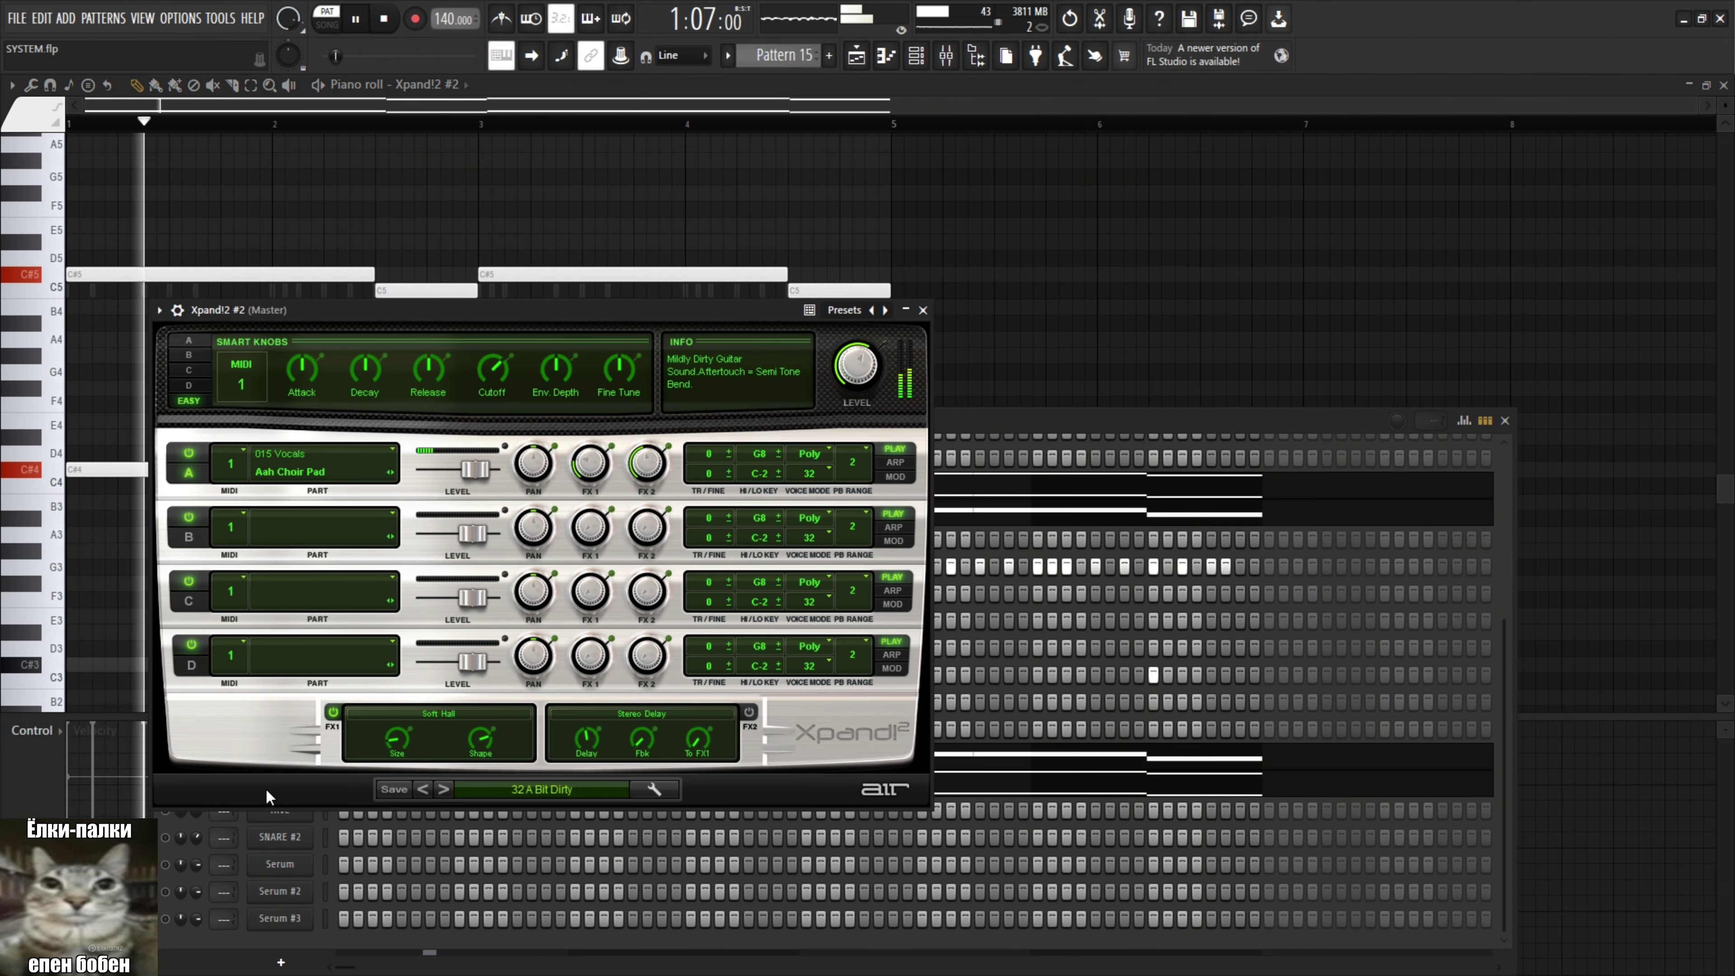
click(924, 311)
Stop playback, take Xpand!2 #2 out of solo to reactivate all channels, and return to the playlist.
key(space)
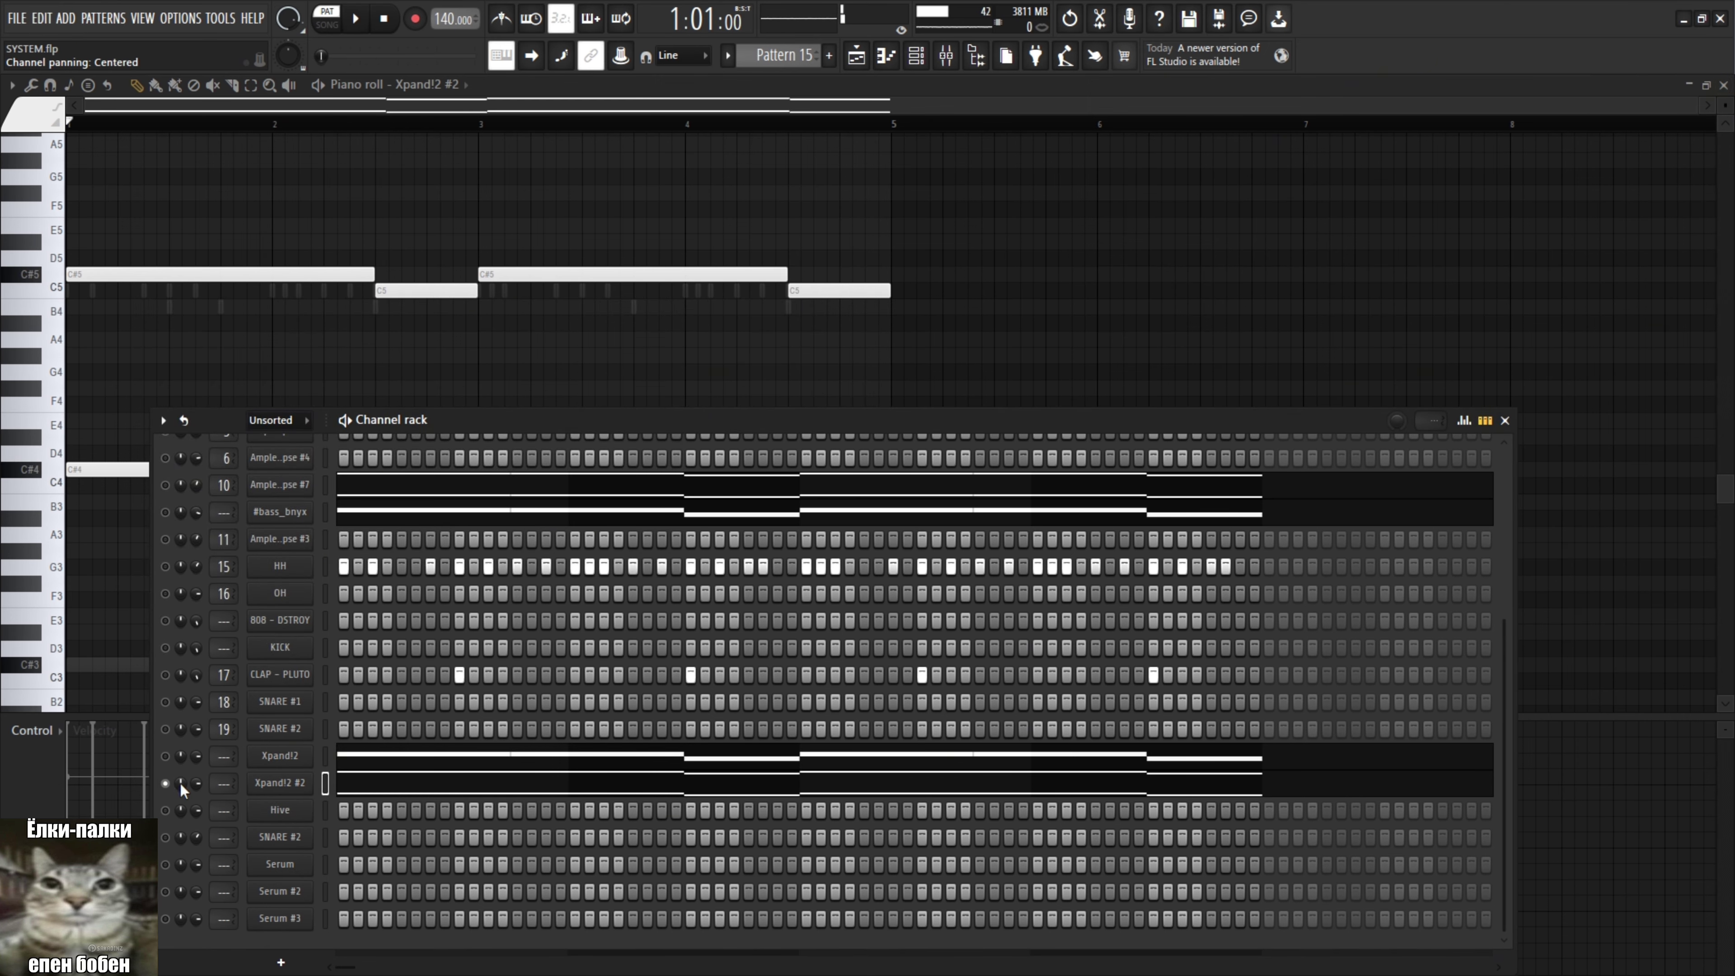
right_click(166, 784)
click(187, 660)
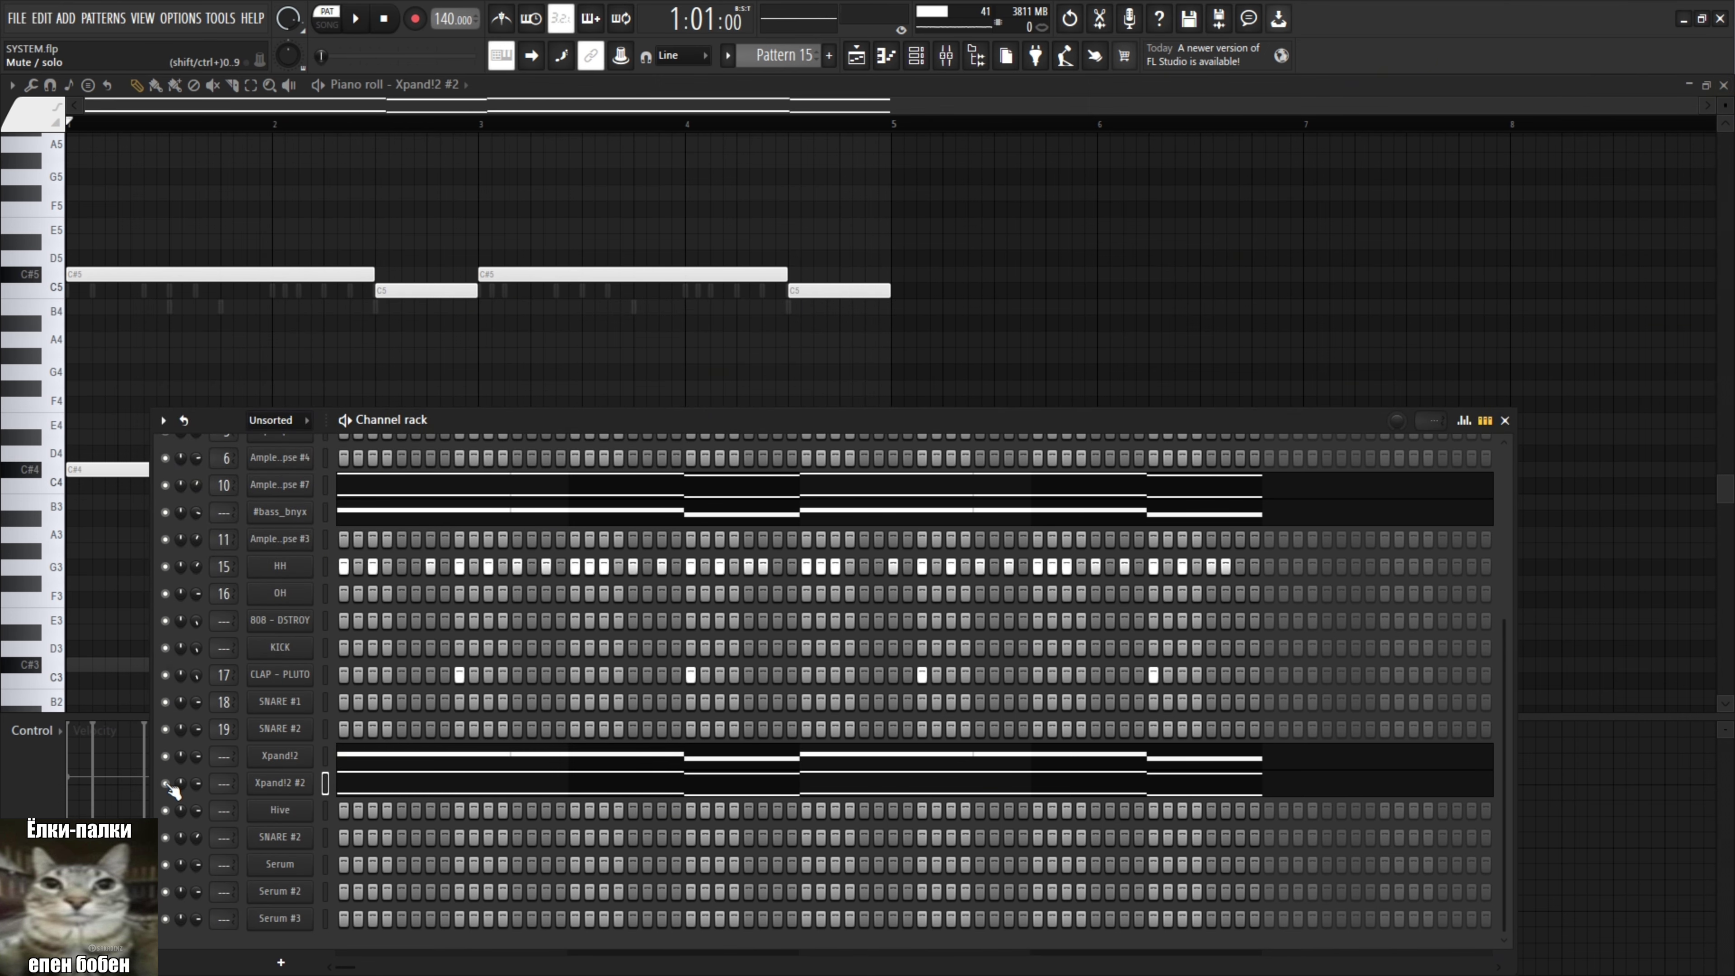
key(F5)
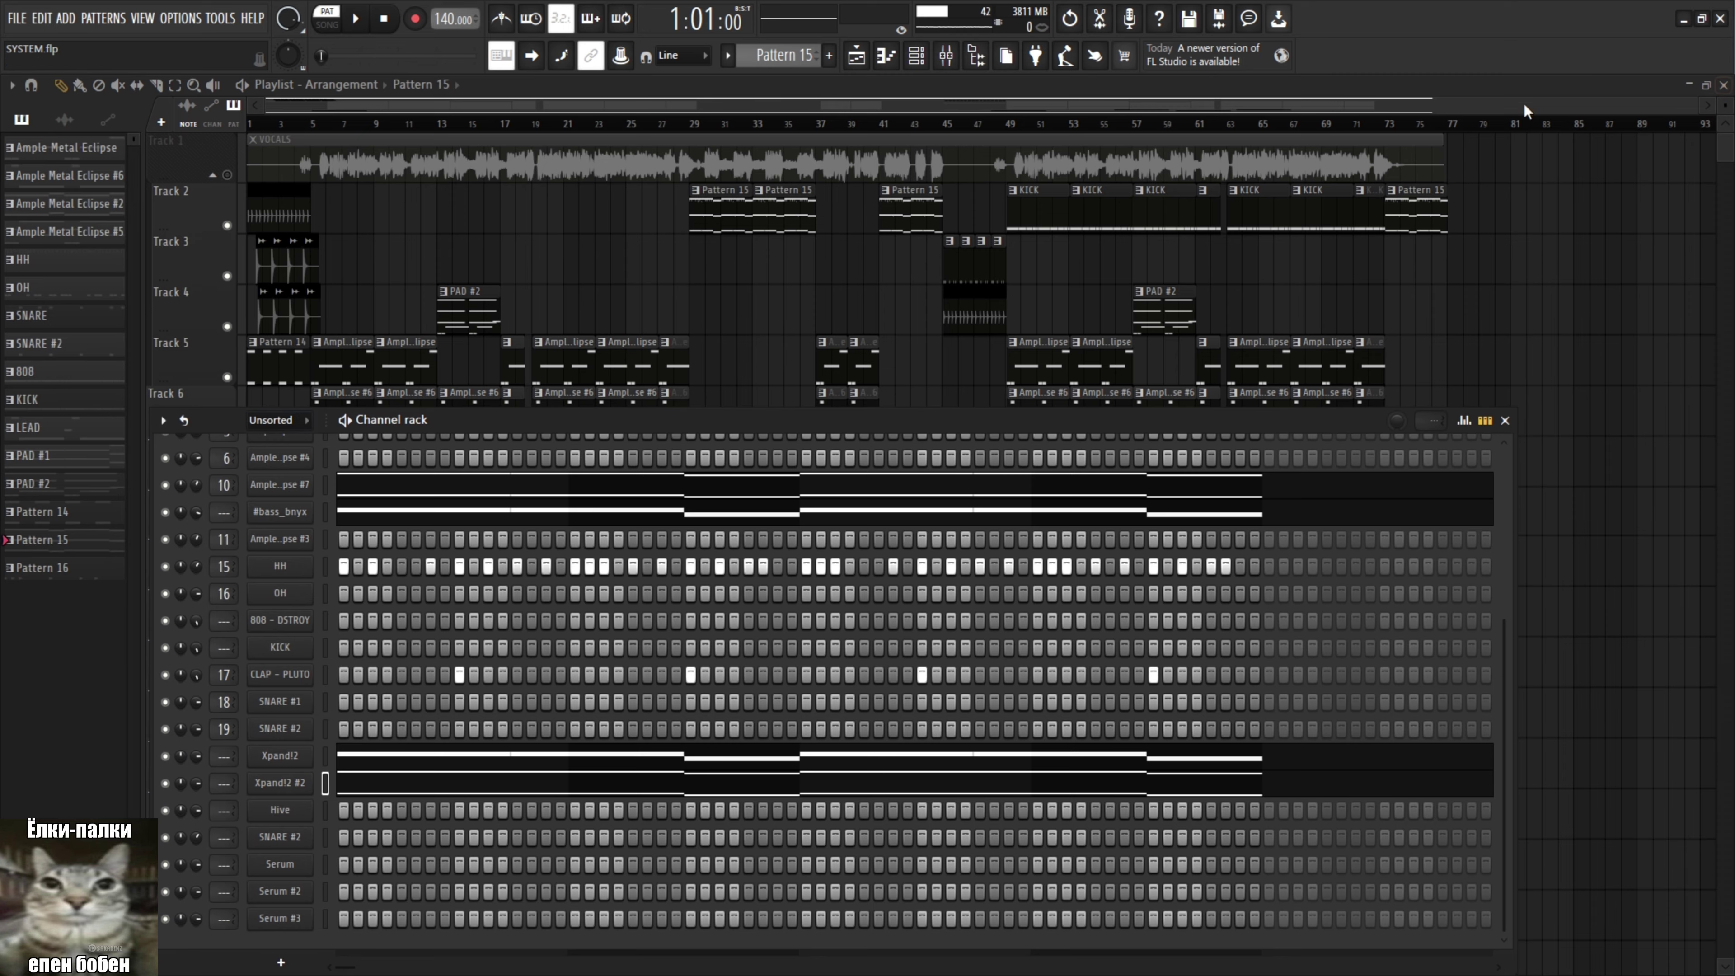
Play Pattern 16's KICK notes in the piano roll, then view the Master track's effects in the mixer.
click(62, 568)
key(F6)
key(F7)
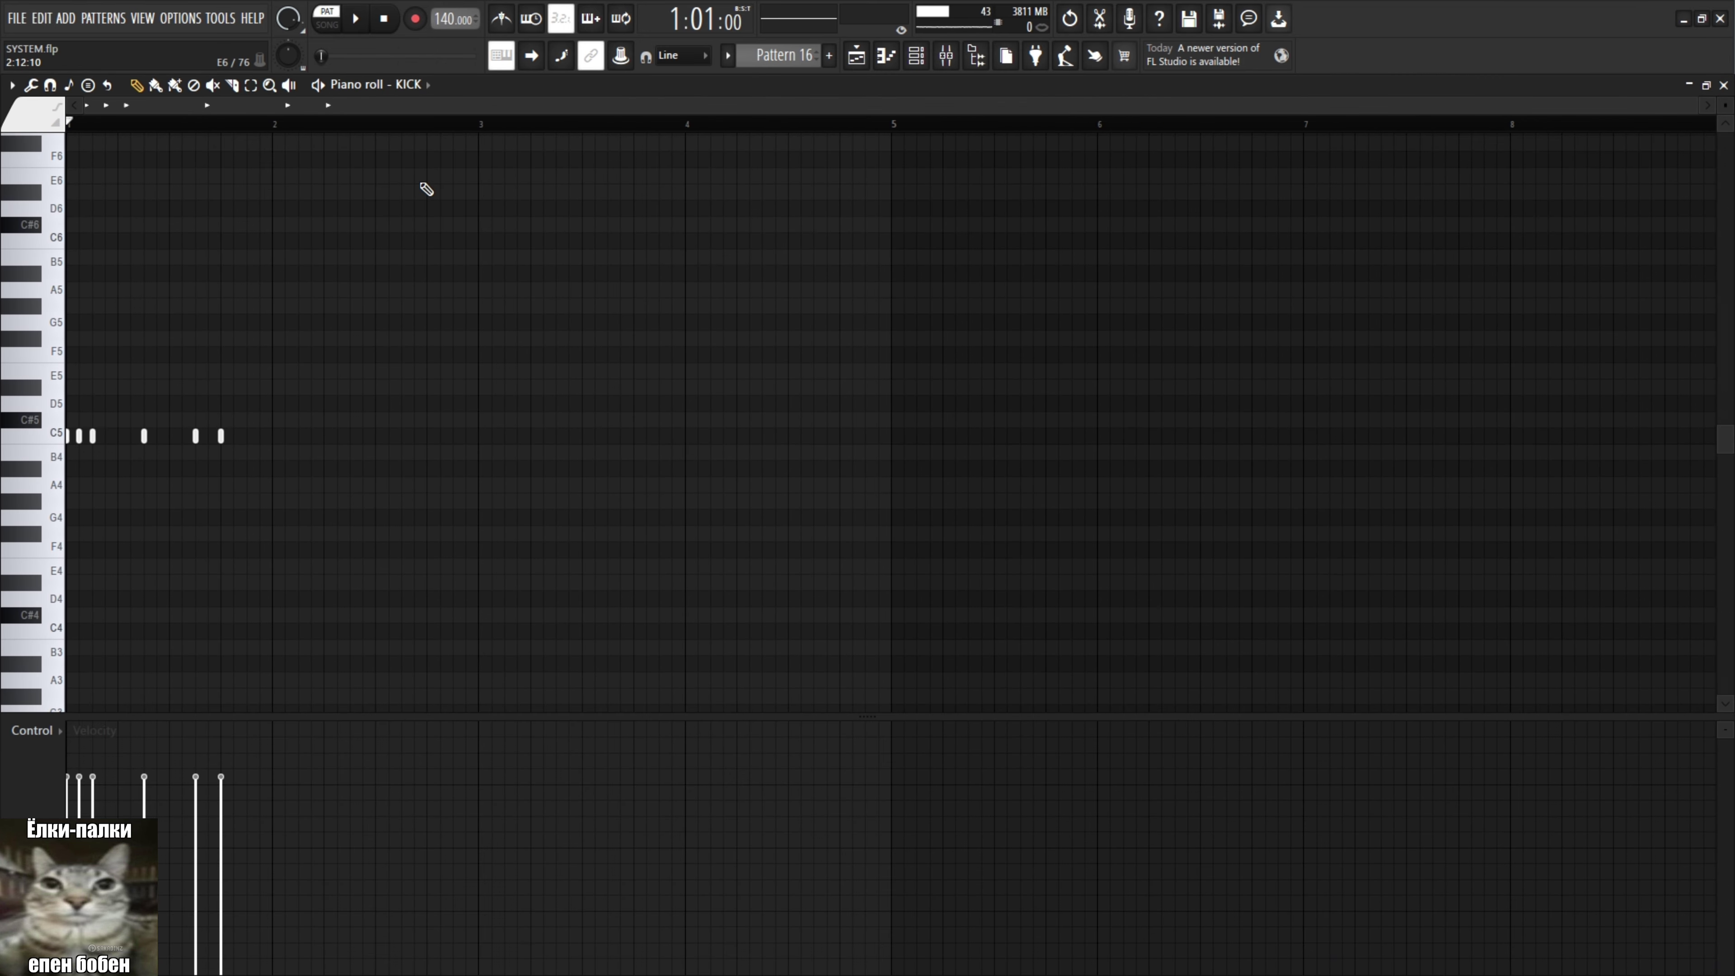
key(space)
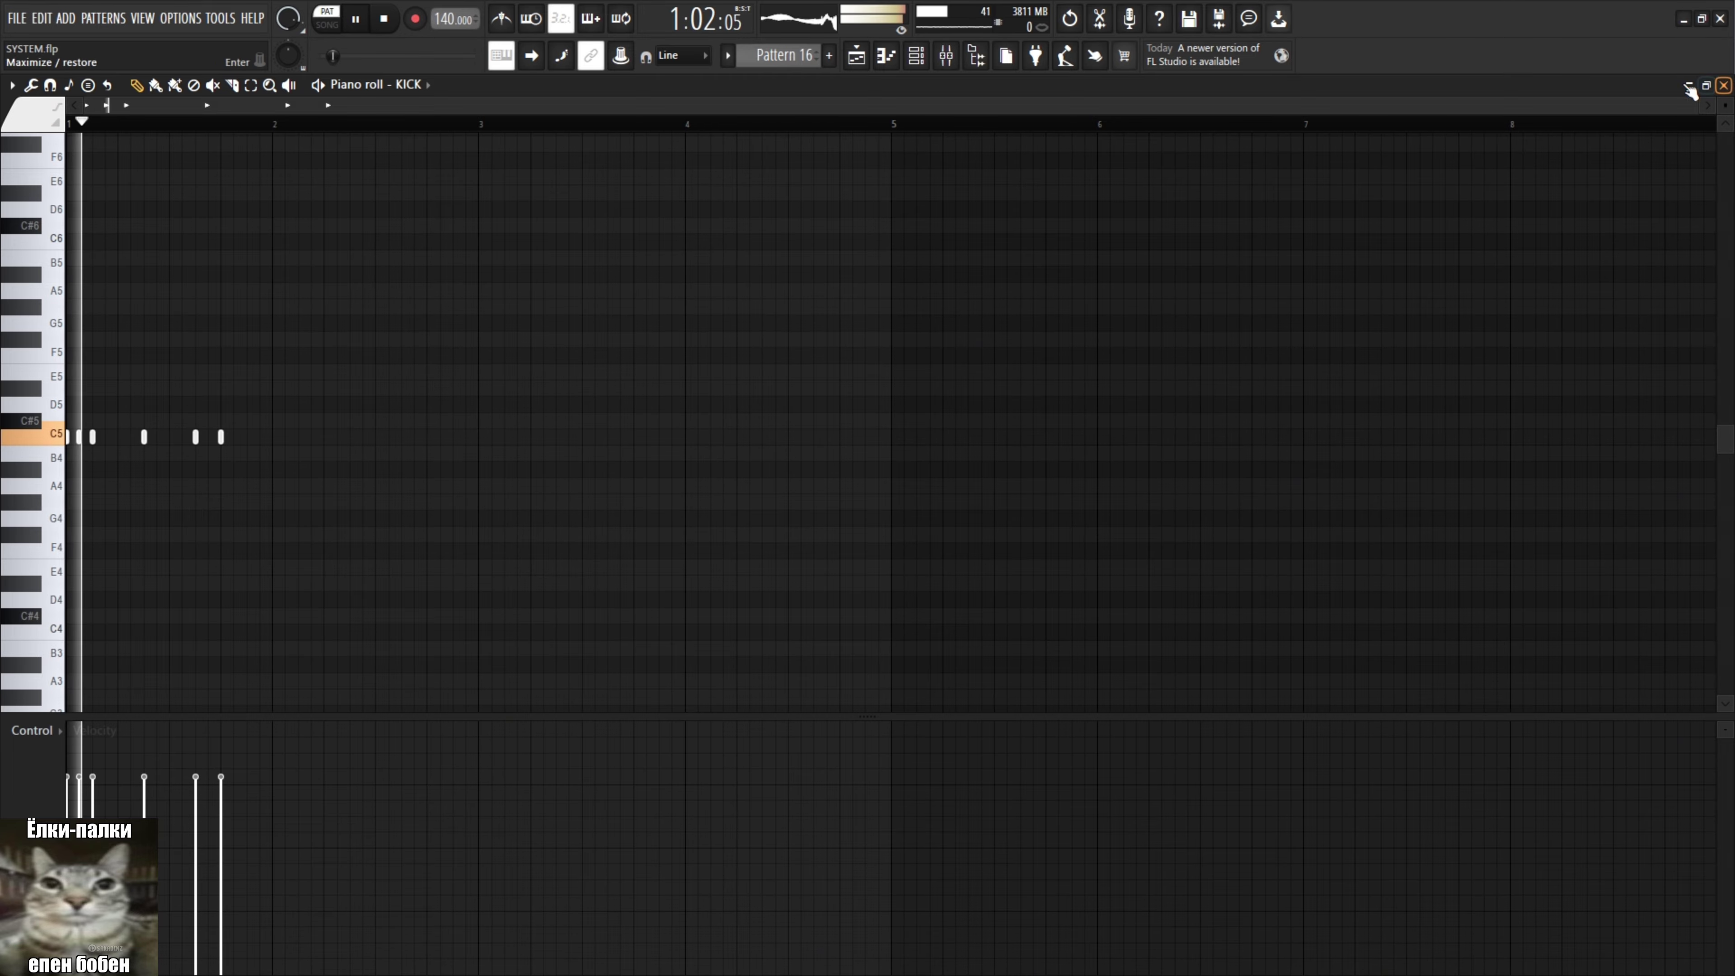
key(F9)
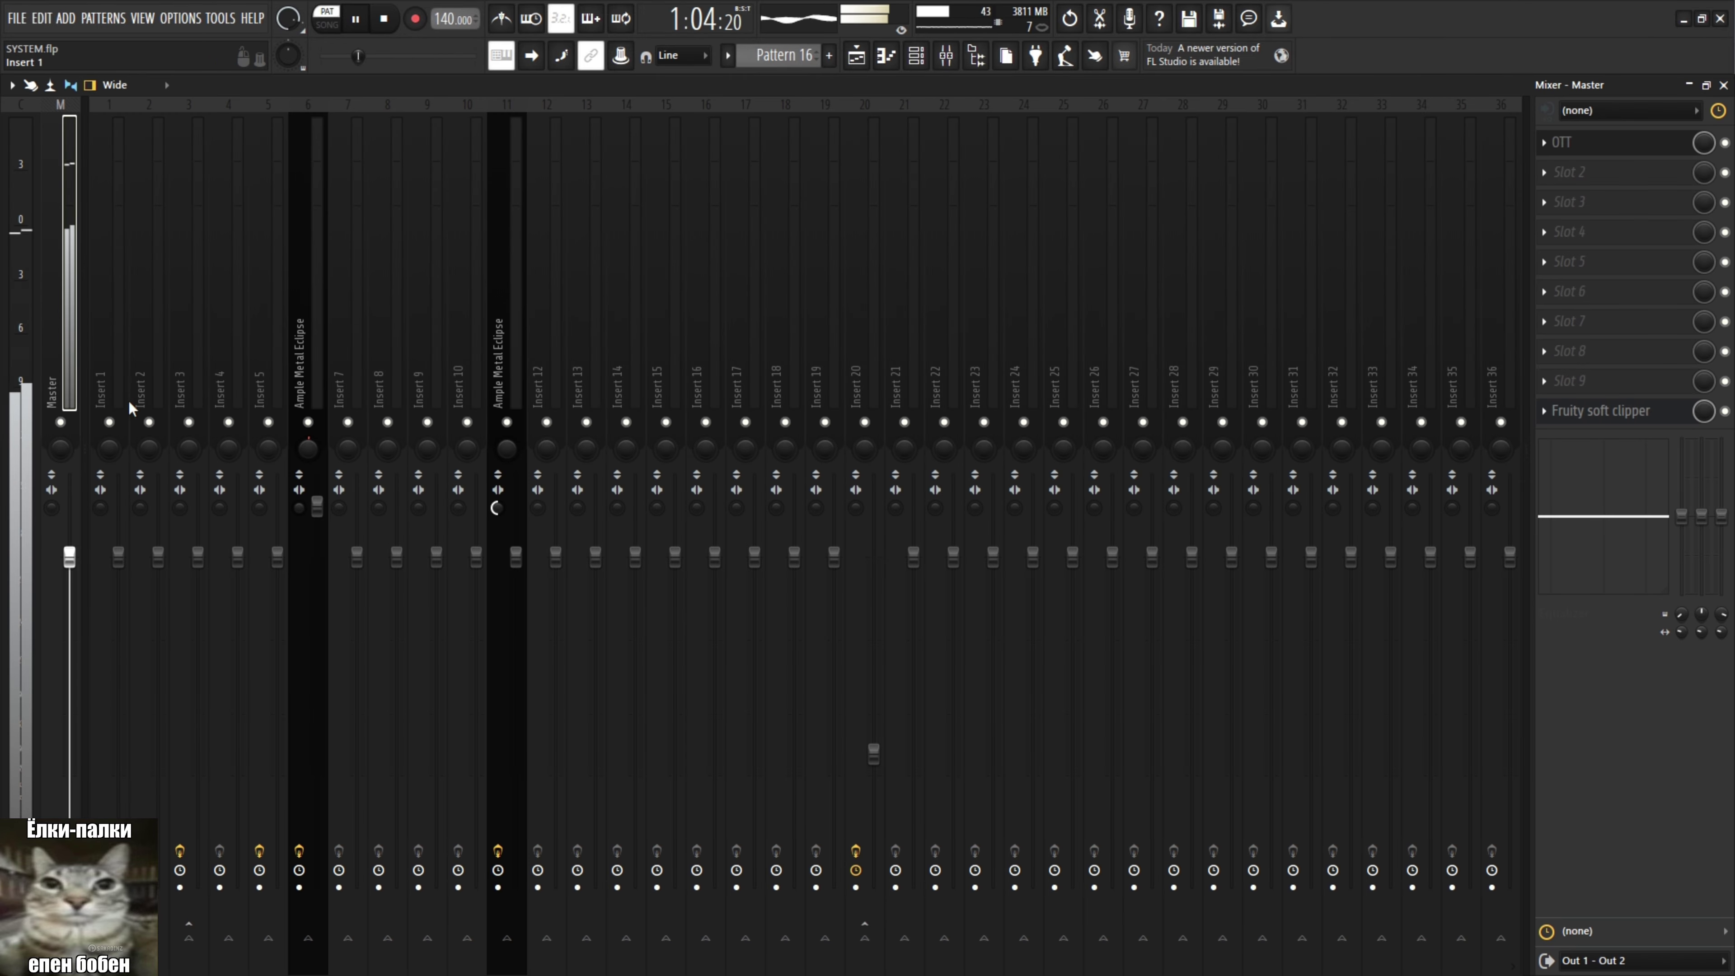
Play the playlist arrangement in song mode, toggling the VOCALS track's mute and leaving Track 1 muted.
key(F5)
key(l)
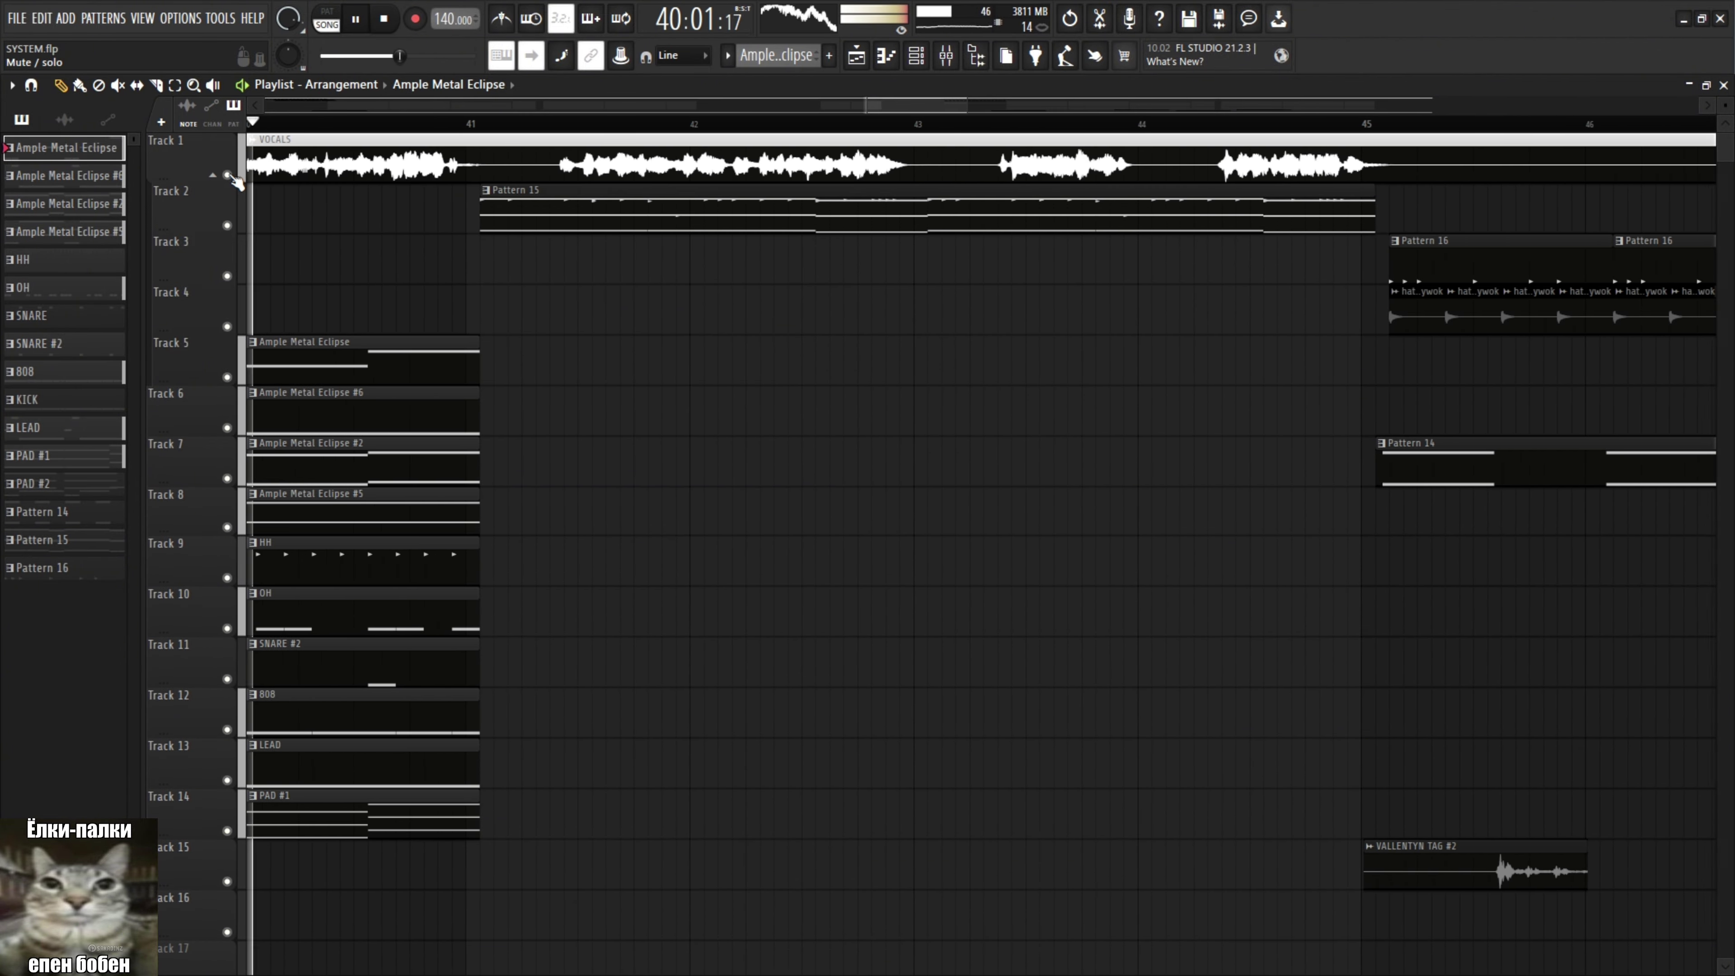
click(228, 175)
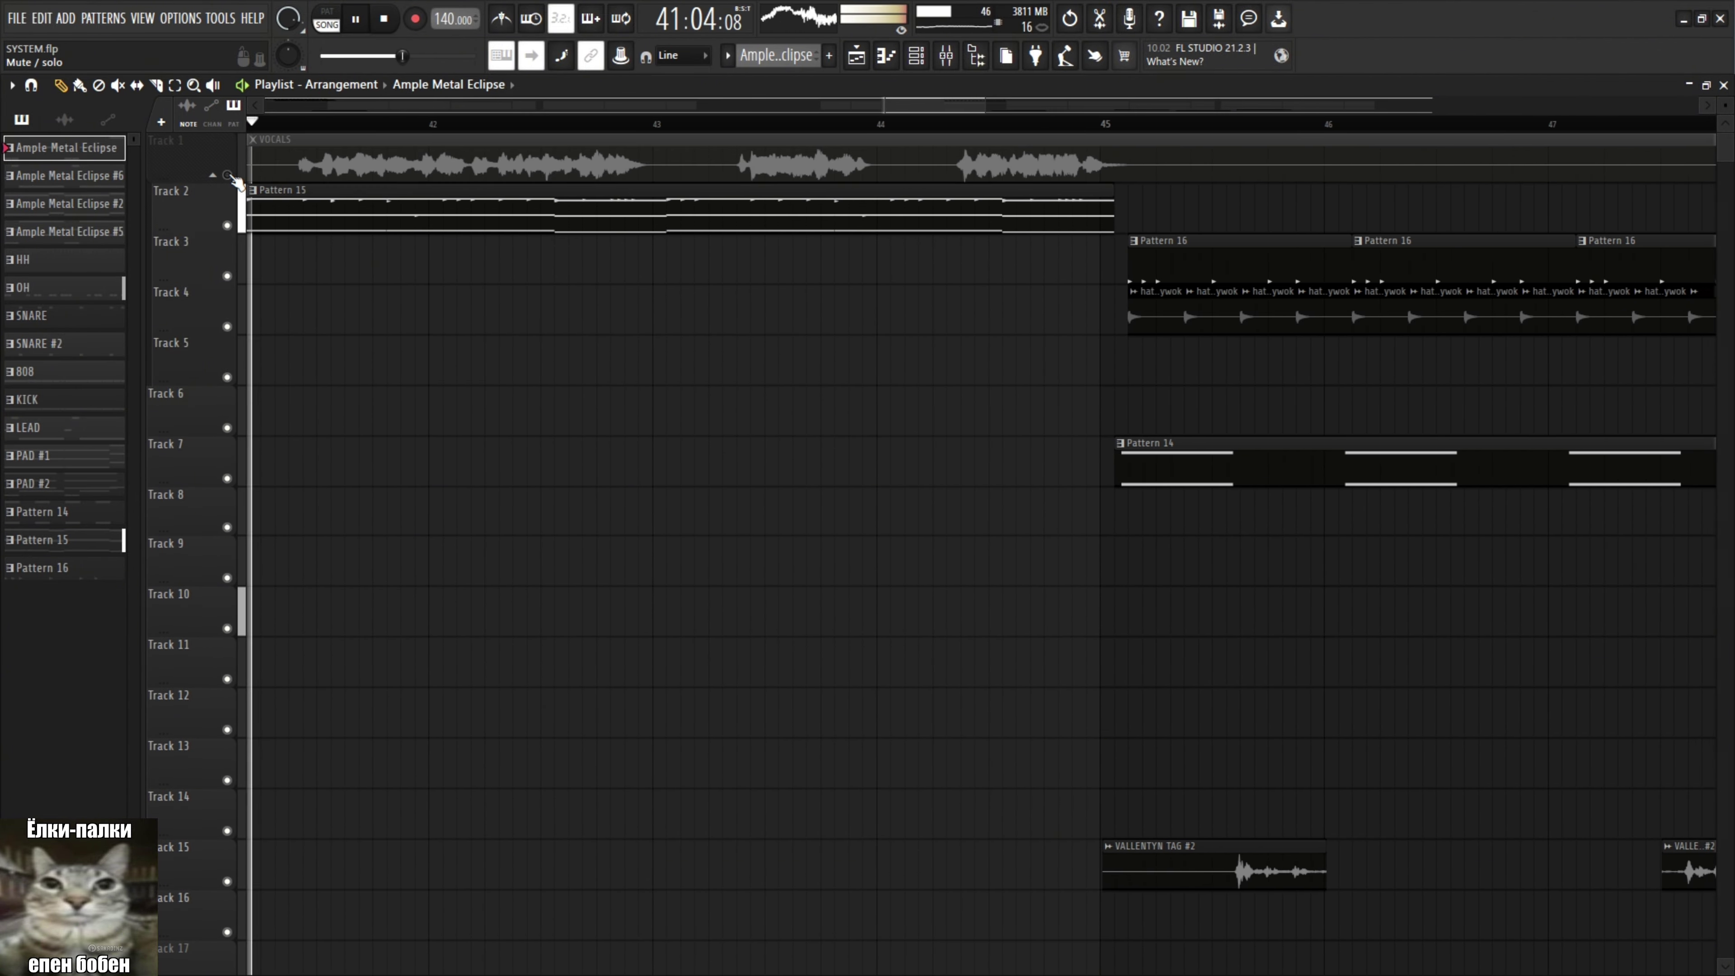
click(228, 175)
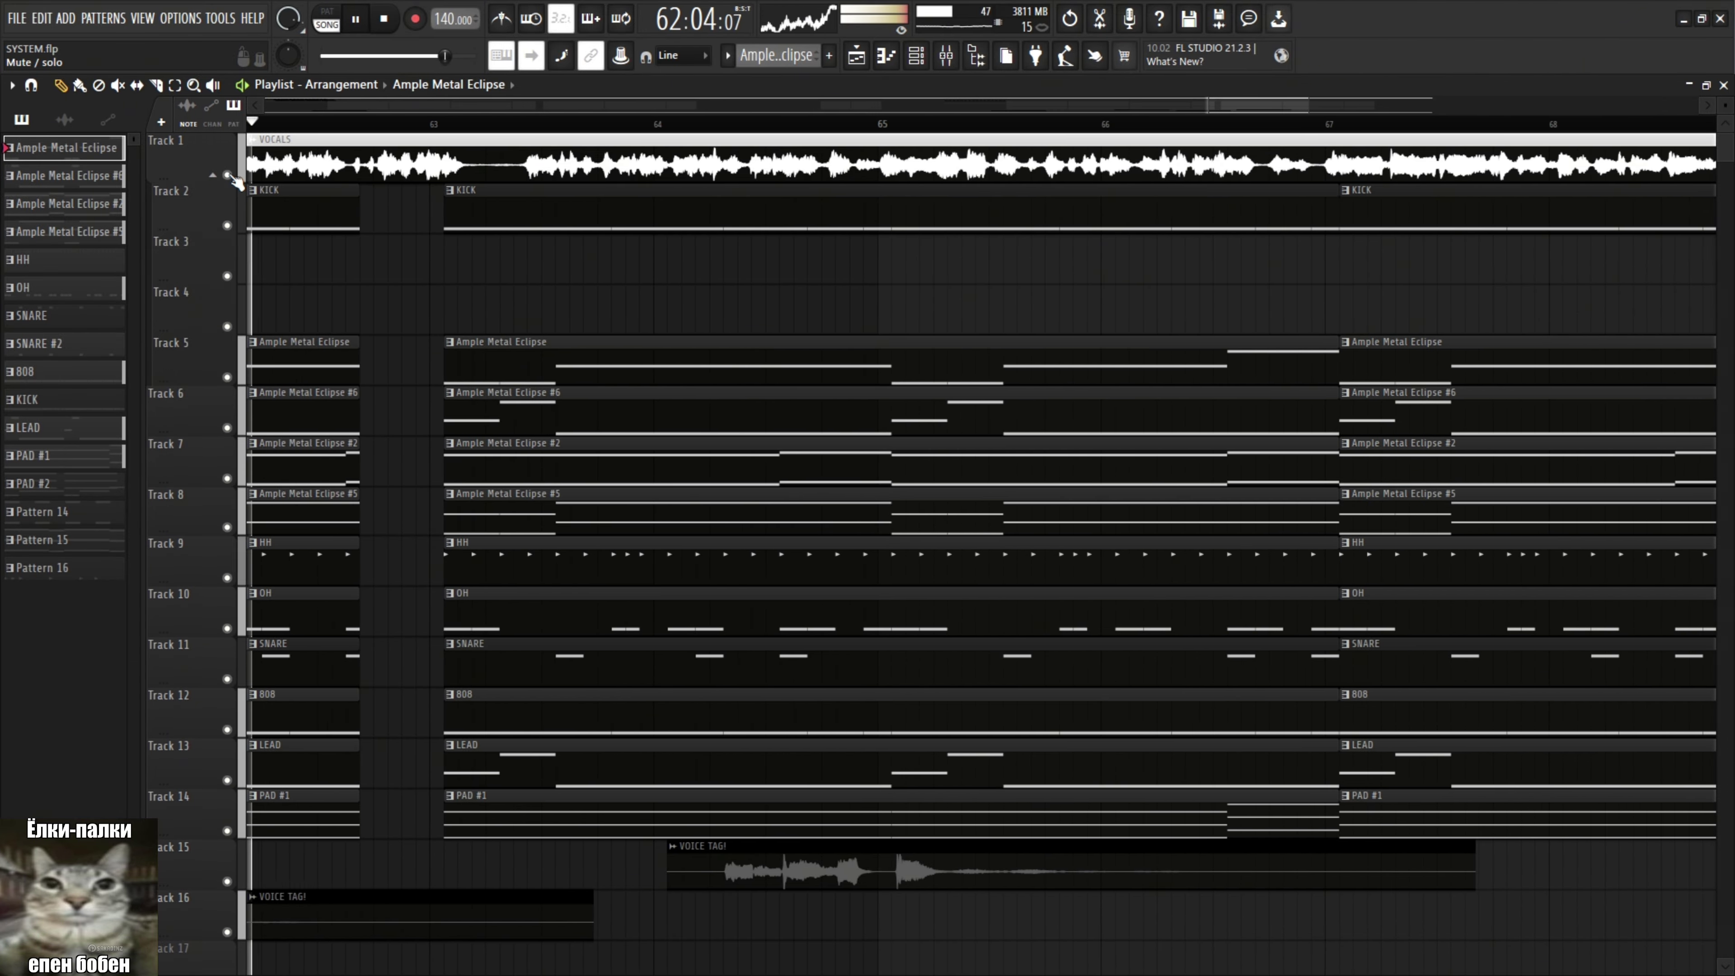
click(228, 174)
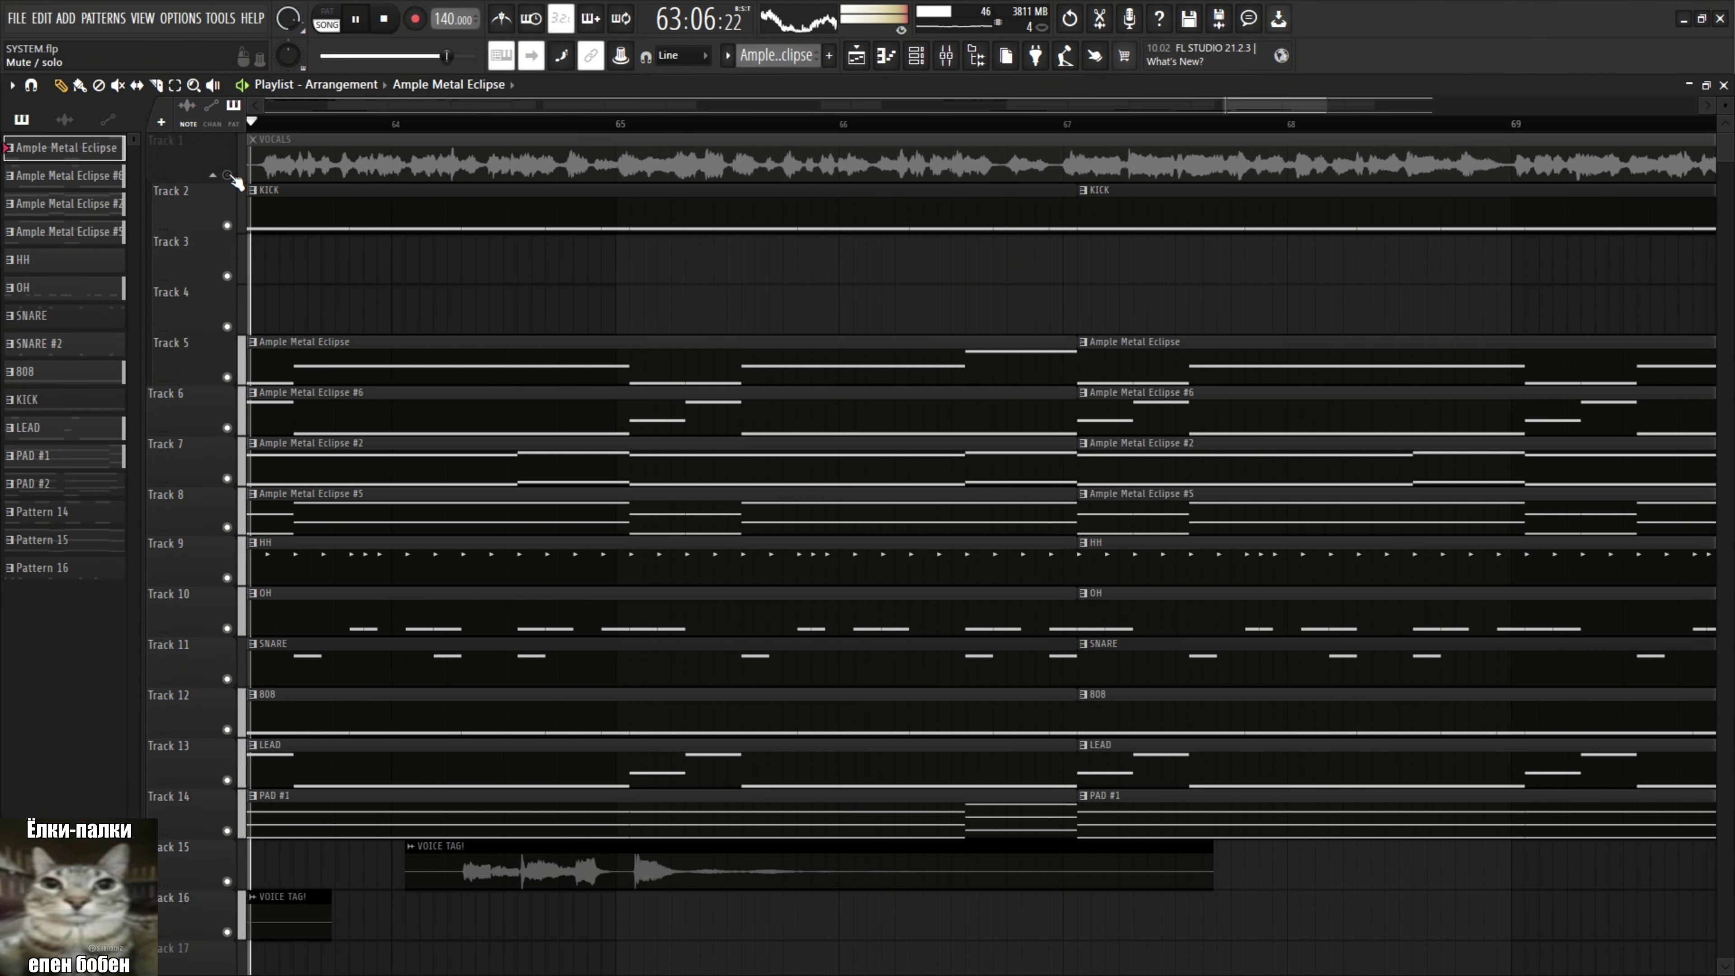